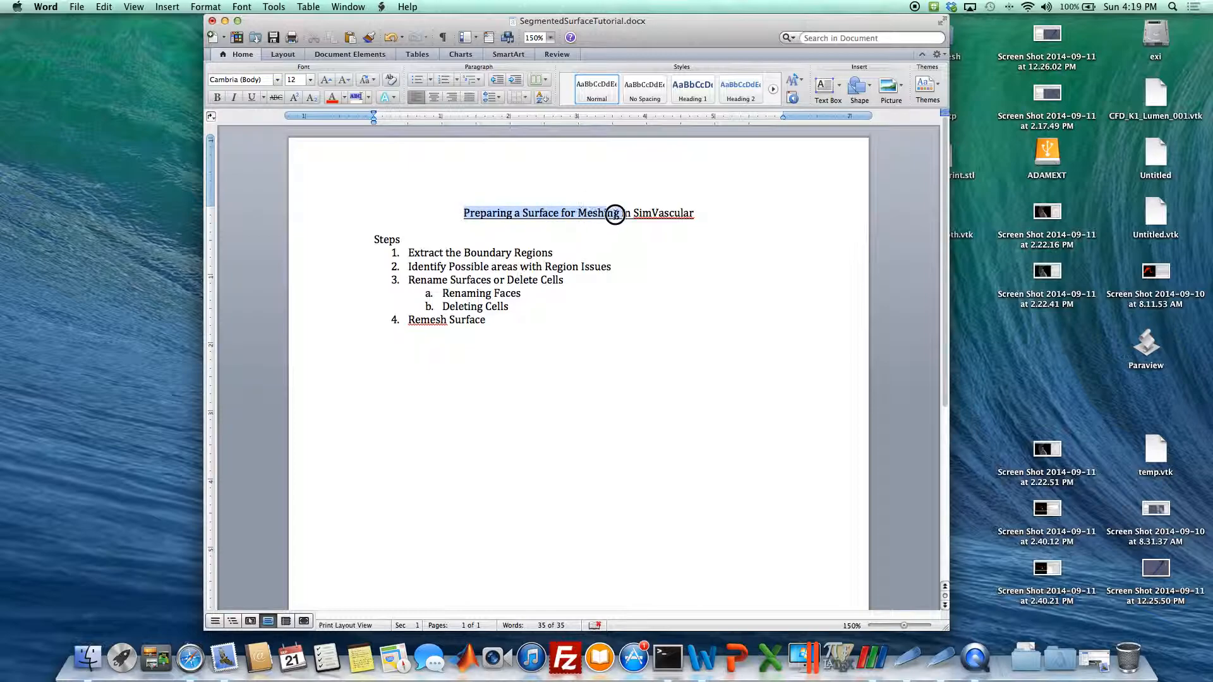
Review the outlined steps for preparing a surface for meshing, from boundary extraction through region issues, renaming or deleting, and remeshing
click(650, 261)
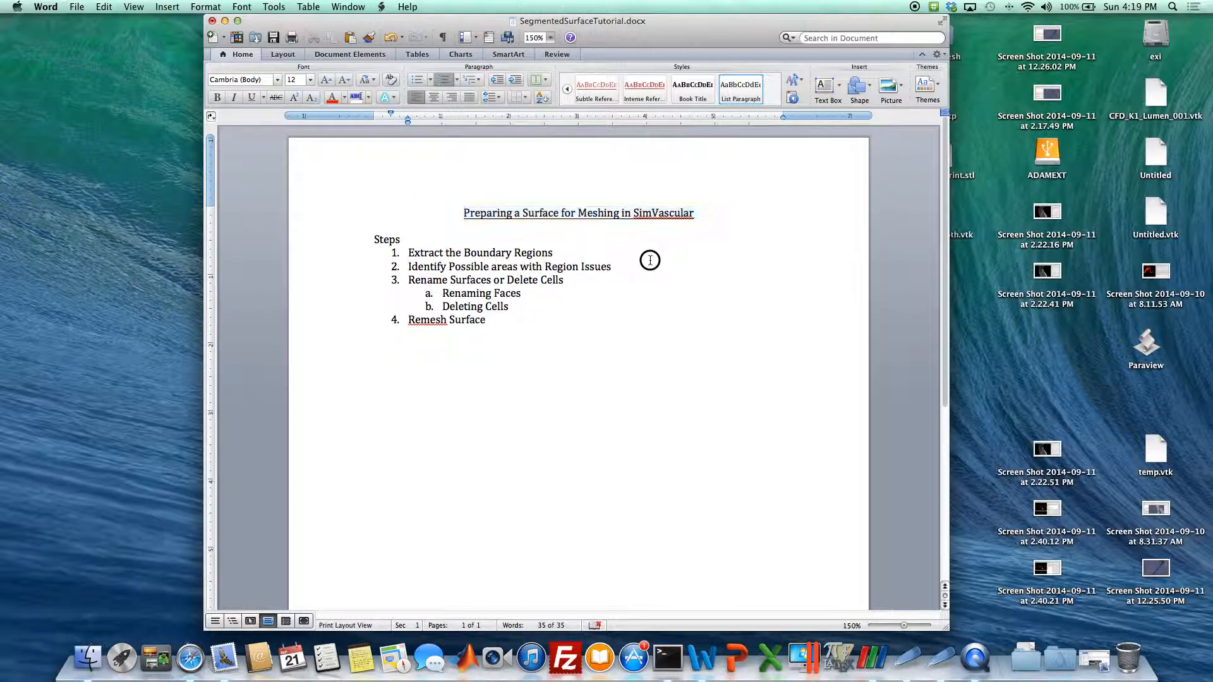
drag(467, 210, 595, 211)
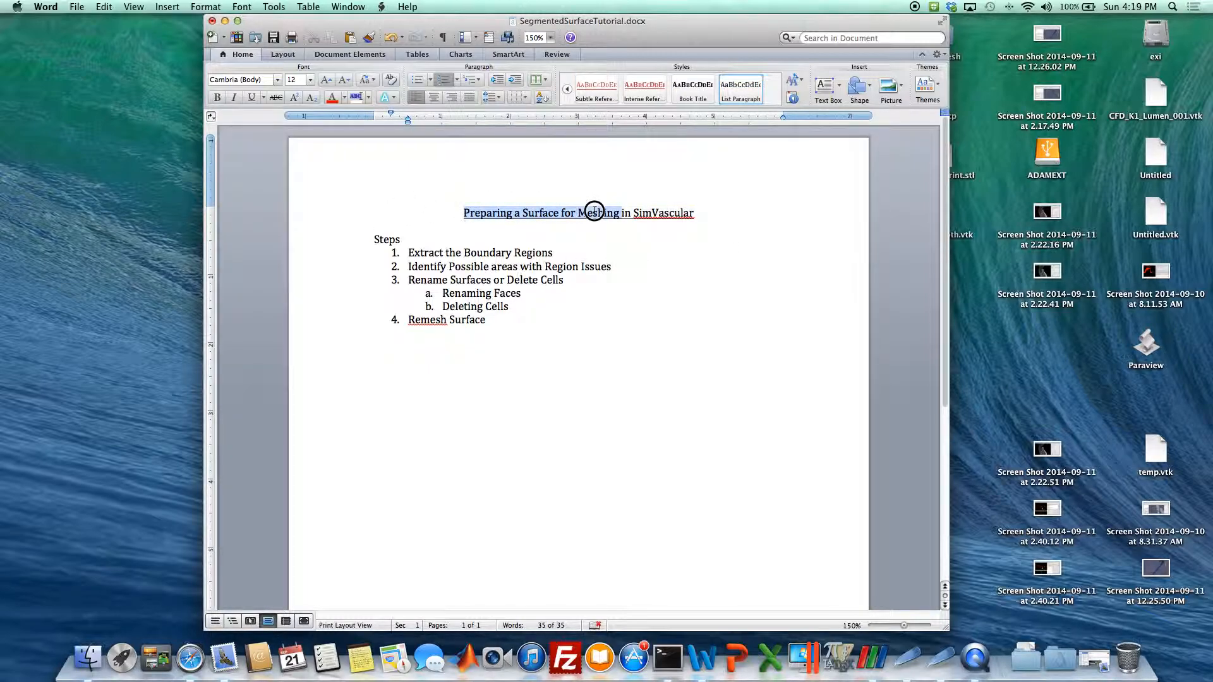
click(549, 239)
scroll(468, 270, down, 2)
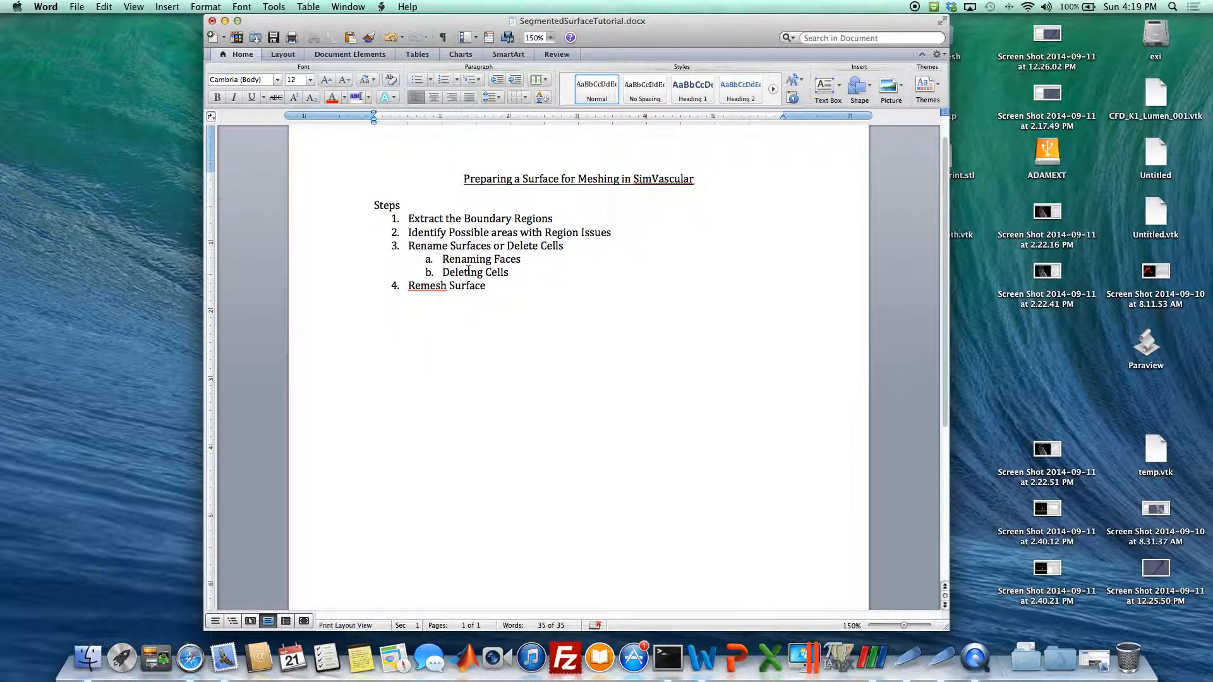
drag(375, 191, 538, 206)
click(414, 204)
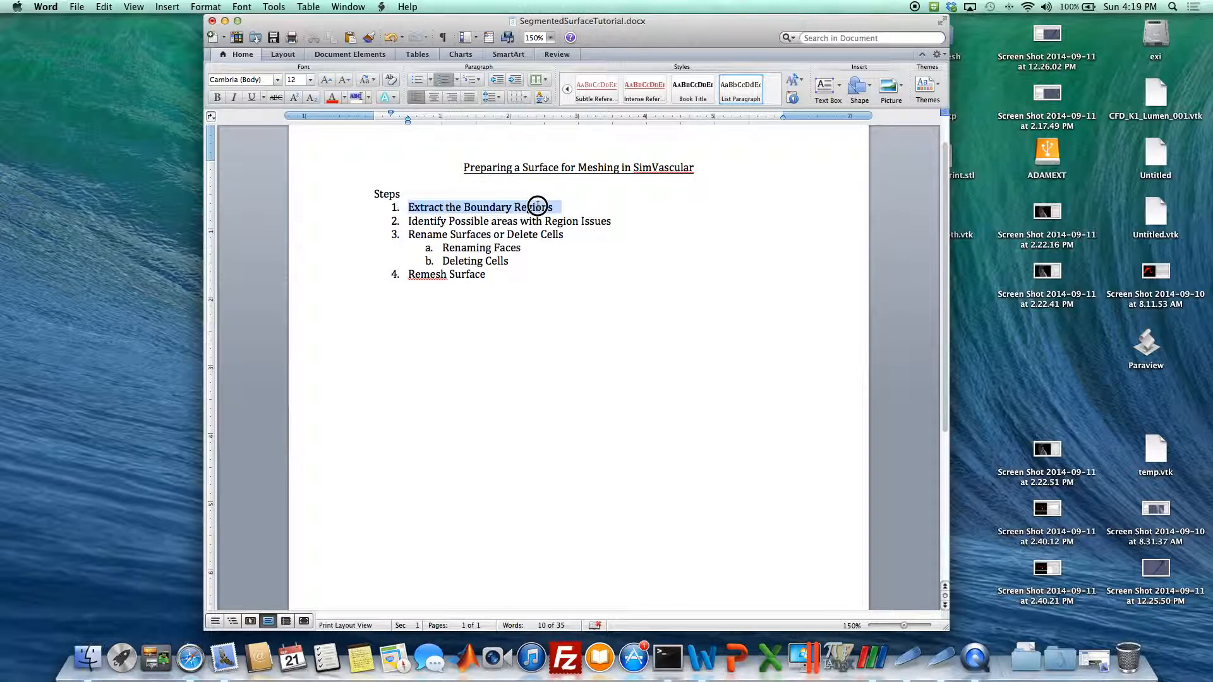
click(585, 212)
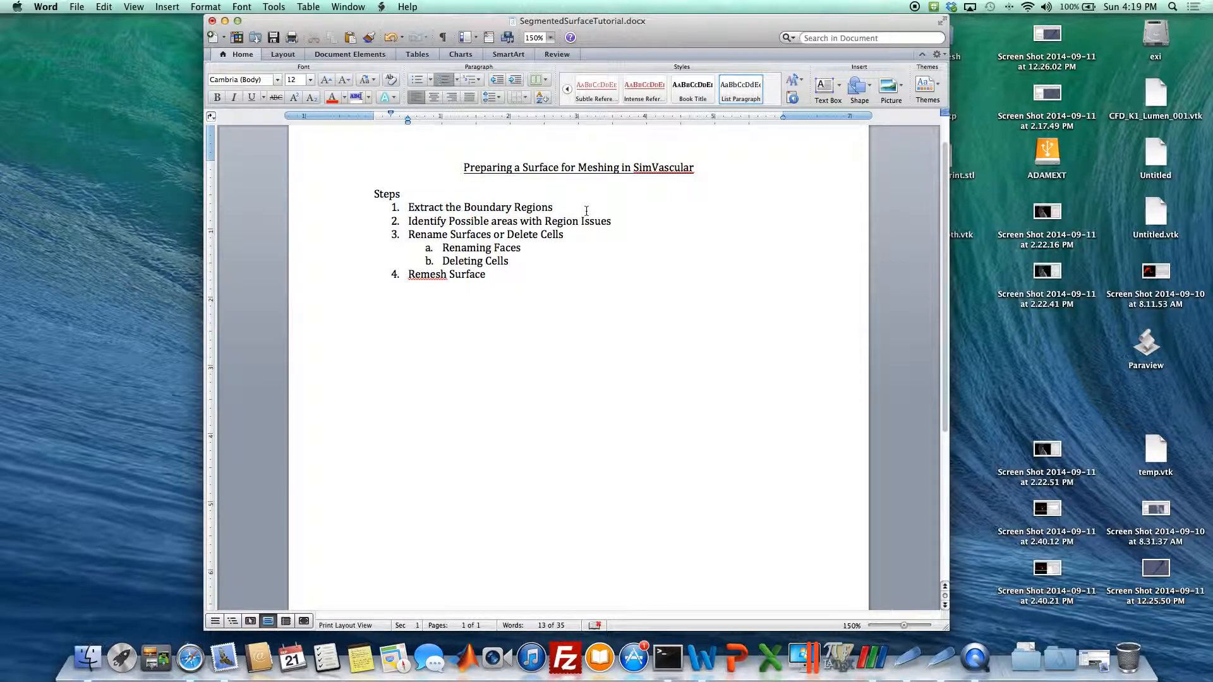
drag(417, 222, 531, 228)
drag(622, 218, 544, 221)
click(548, 248)
scroll(476, 235, down, 1)
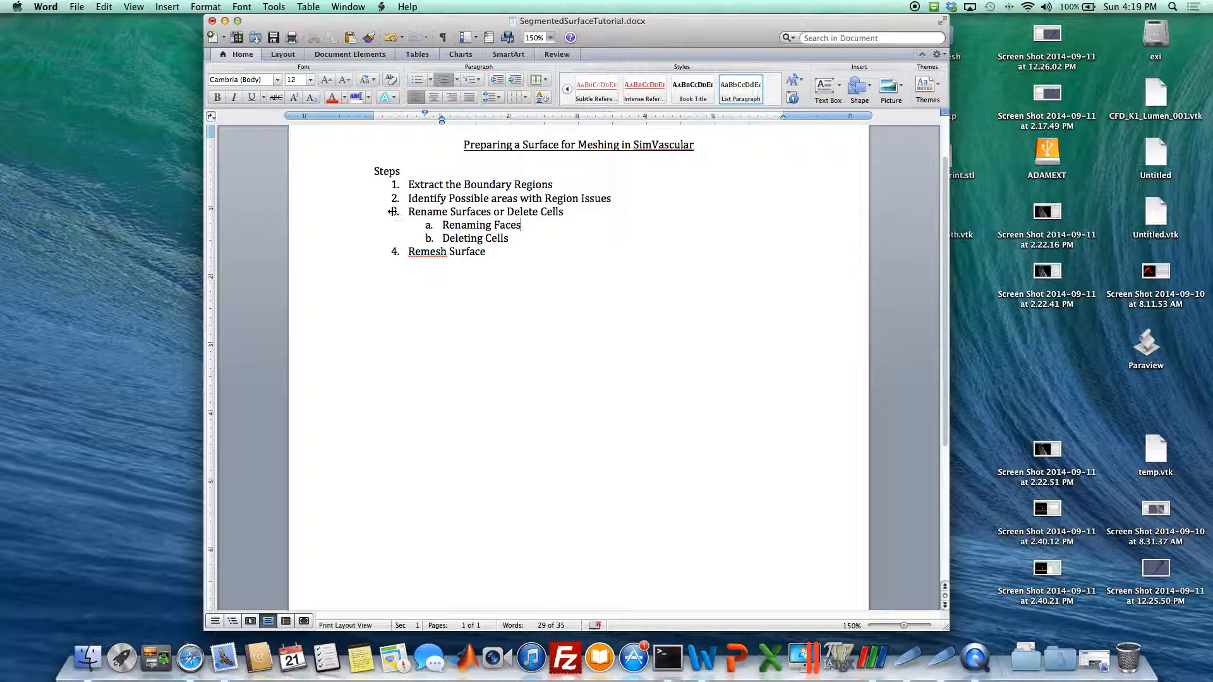
drag(408, 212, 527, 216)
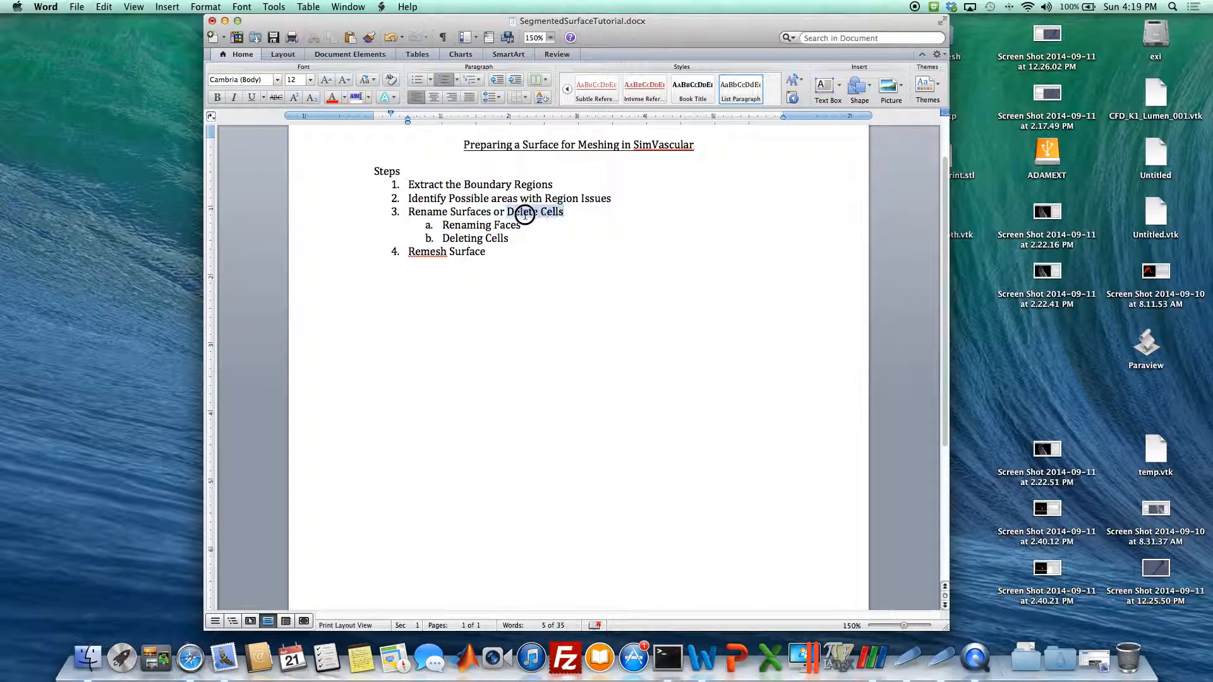
click(508, 245)
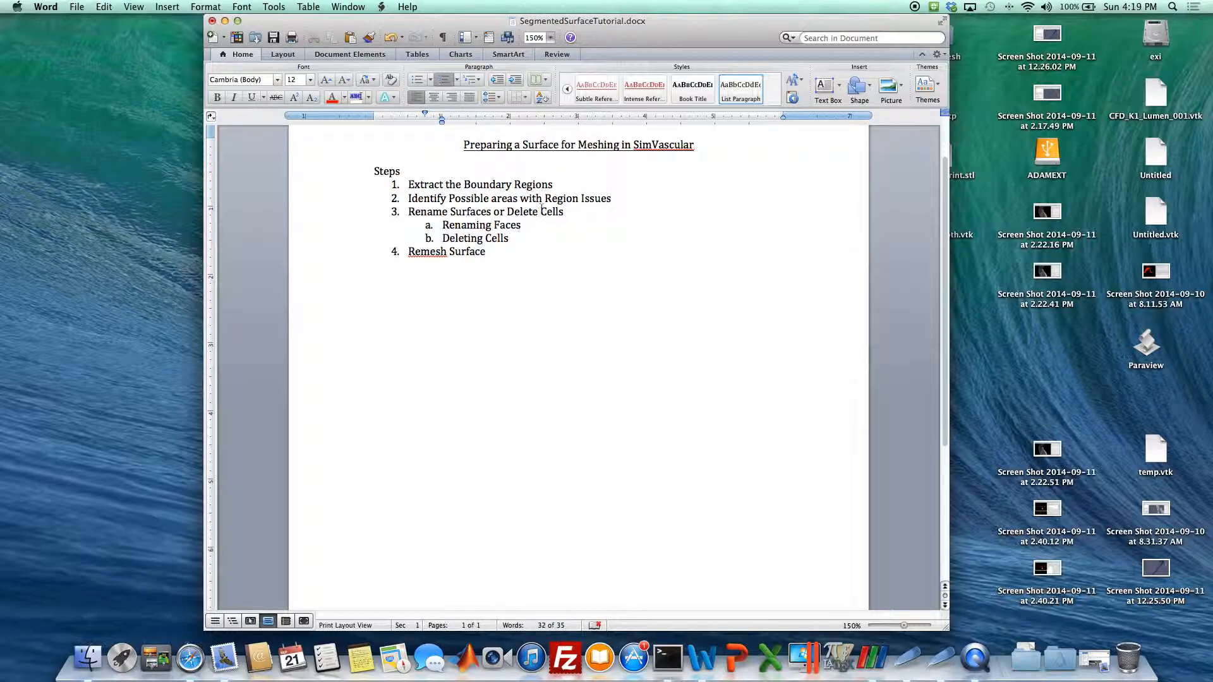
scroll(562, 237, down, 2)
scroll(542, 217, up, 4)
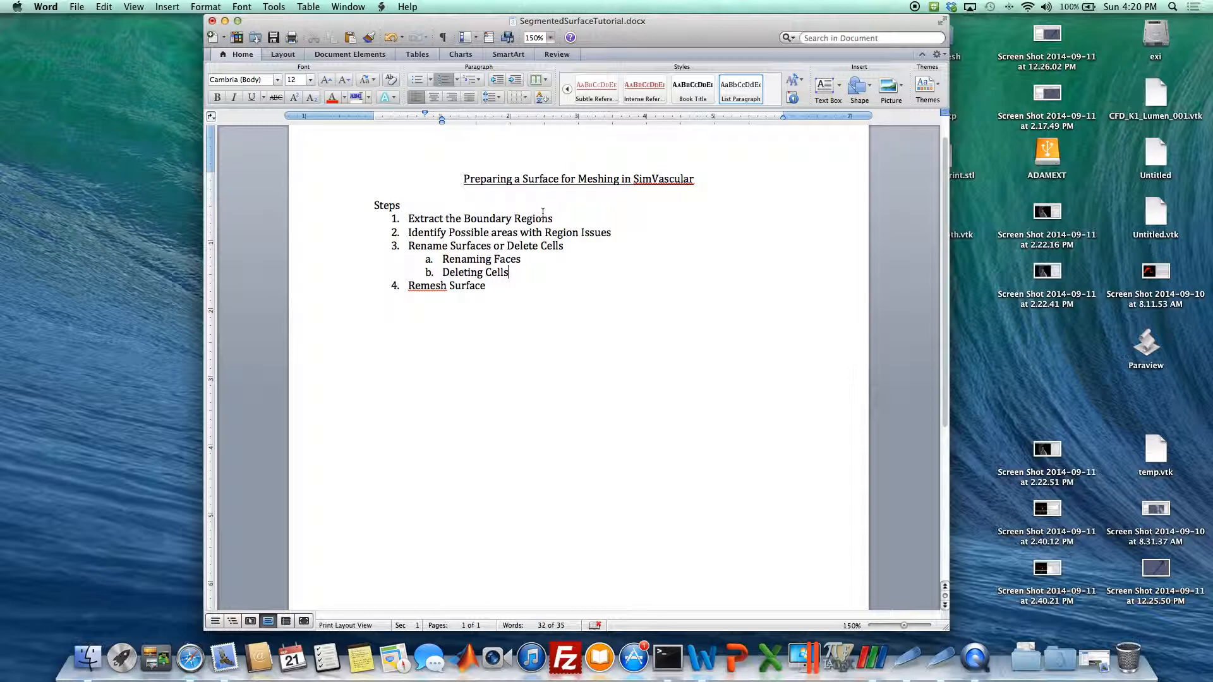
scroll(657, 184, up, 1)
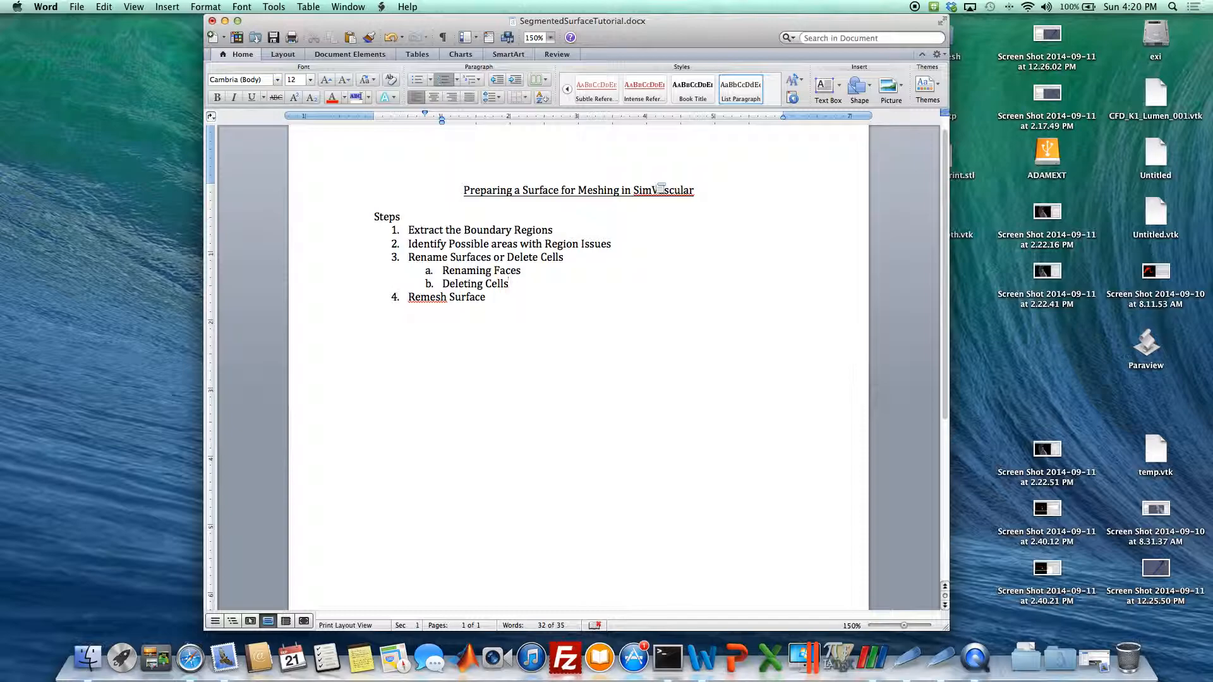
Switch to SimVascular, set the solid model type to PolyData, and load CFD_K1_Lumen_001.stl from the Nathan folder
key(ctrl+Right)
key(ctrl+Right)
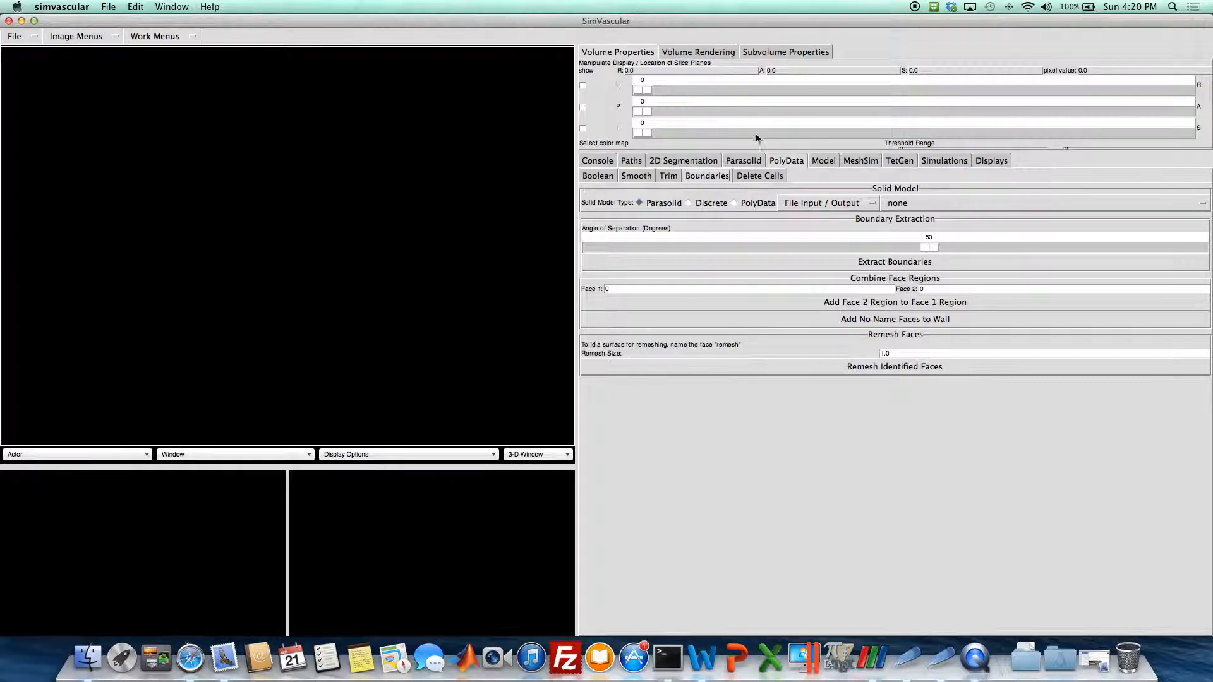
click(739, 202)
click(821, 202)
click(815, 214)
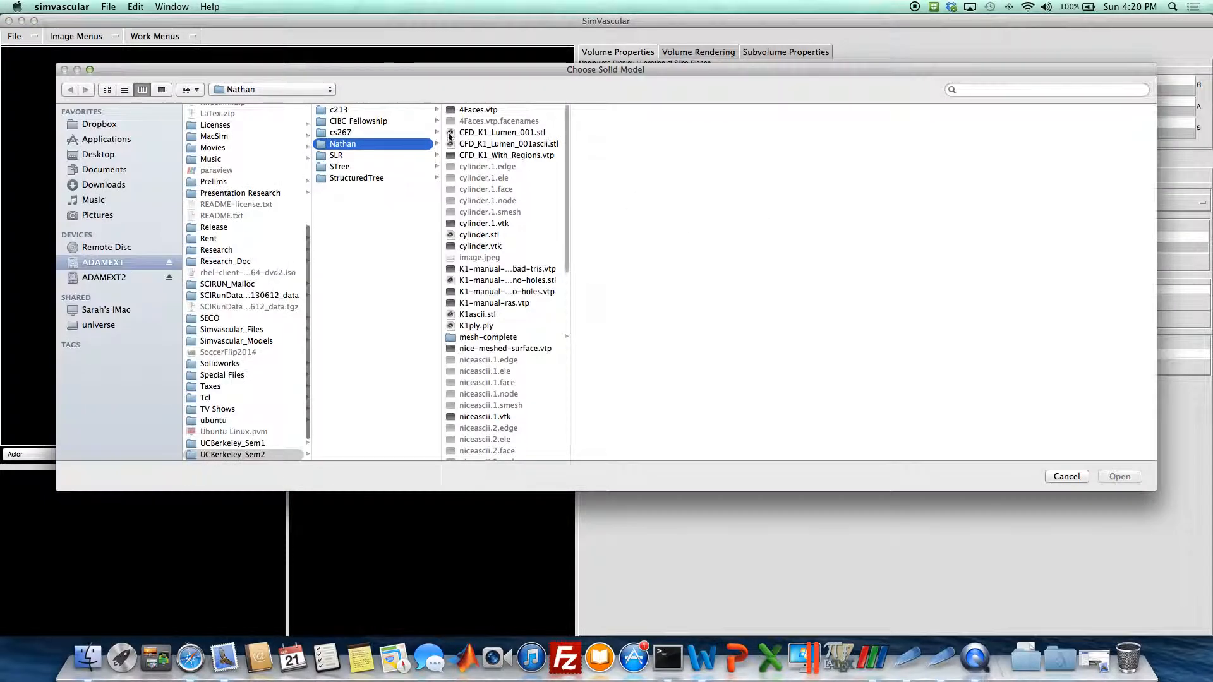
double_click(516, 133)
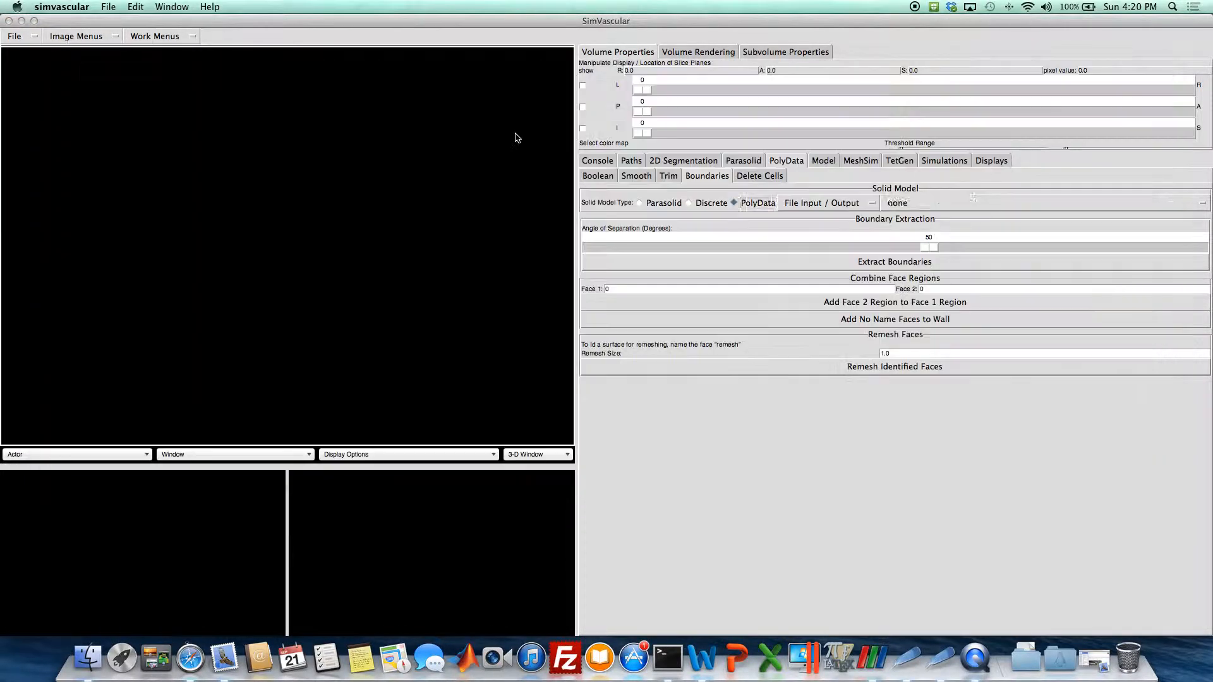
Examine the loaded vessel model from several angles, with mesh edges, in wireframe and as a shaded surface
drag(358, 296, 337, 259)
right_drag(319, 249, 251, 246)
key(e)
mouse_move(250, 246)
mouse_down()
mouse_move(257, 268)
mouse_move(236, 230)
mouse_move(265, 236)
mouse_move(247, 239)
mouse_move(284, 249)
mouse_move(279, 258)
mouse_move(309, 255)
mouse_move(266, 255)
mouse_up()
key(e)
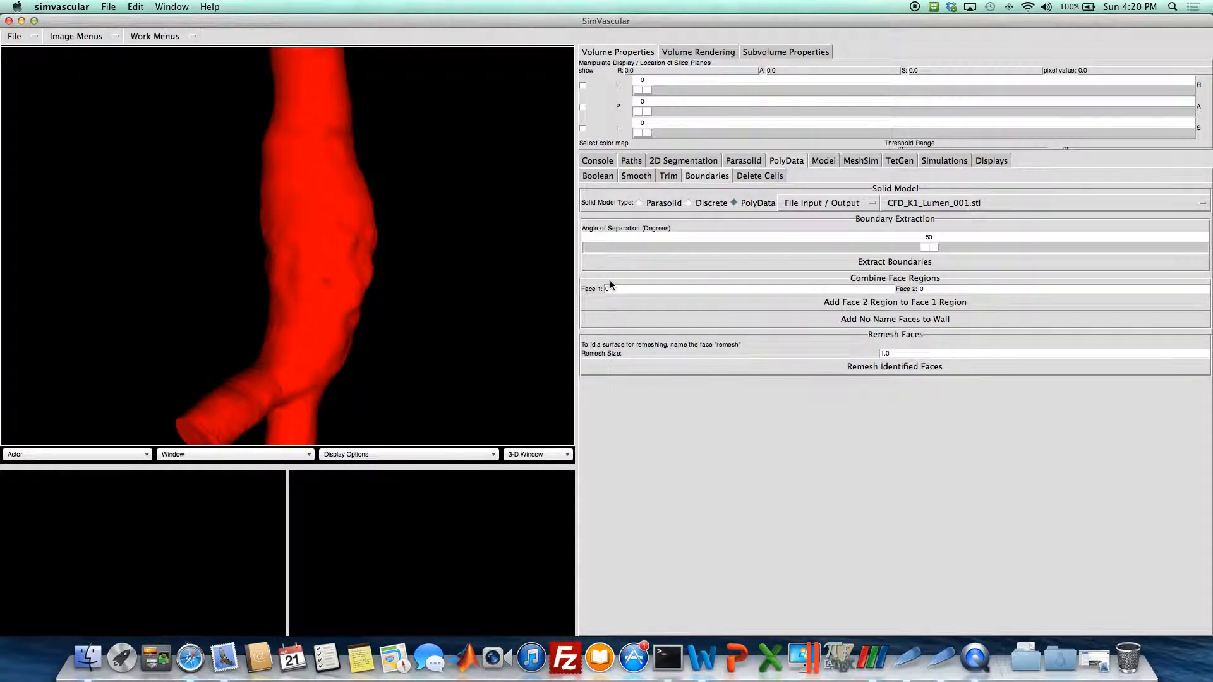
mouse_move(449, 203)
mouse_down()
mouse_move(433, 214)
mouse_move(459, 221)
mouse_up()
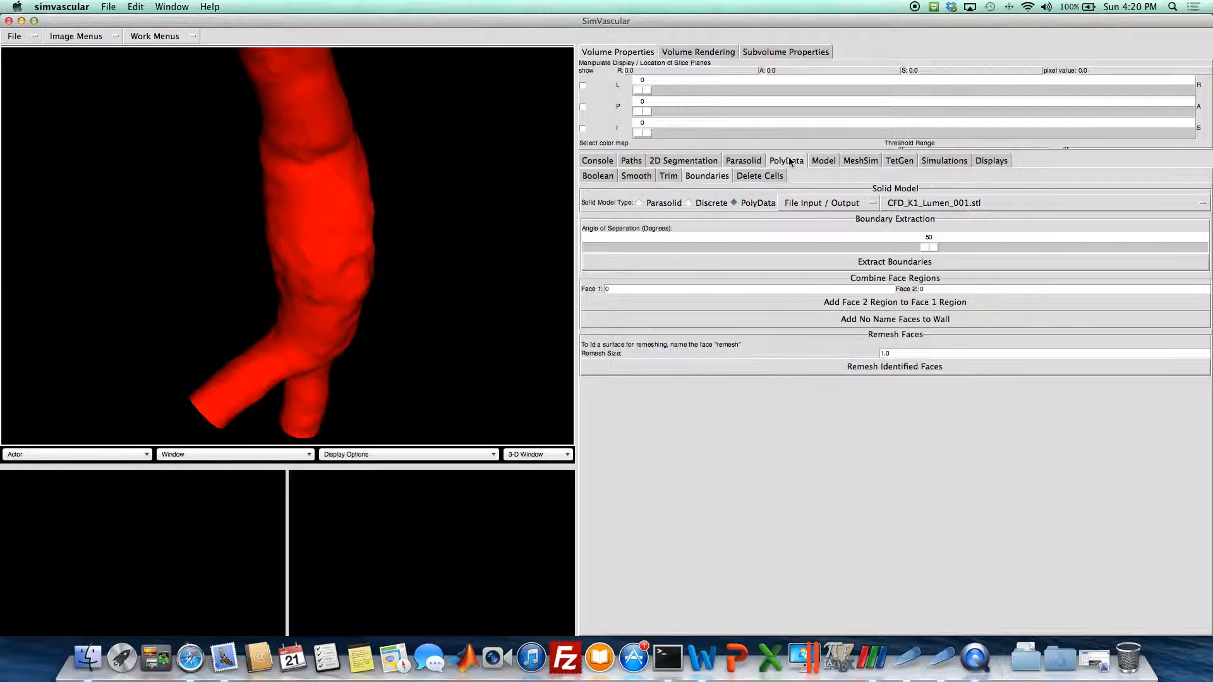
drag(397, 201, 393, 203)
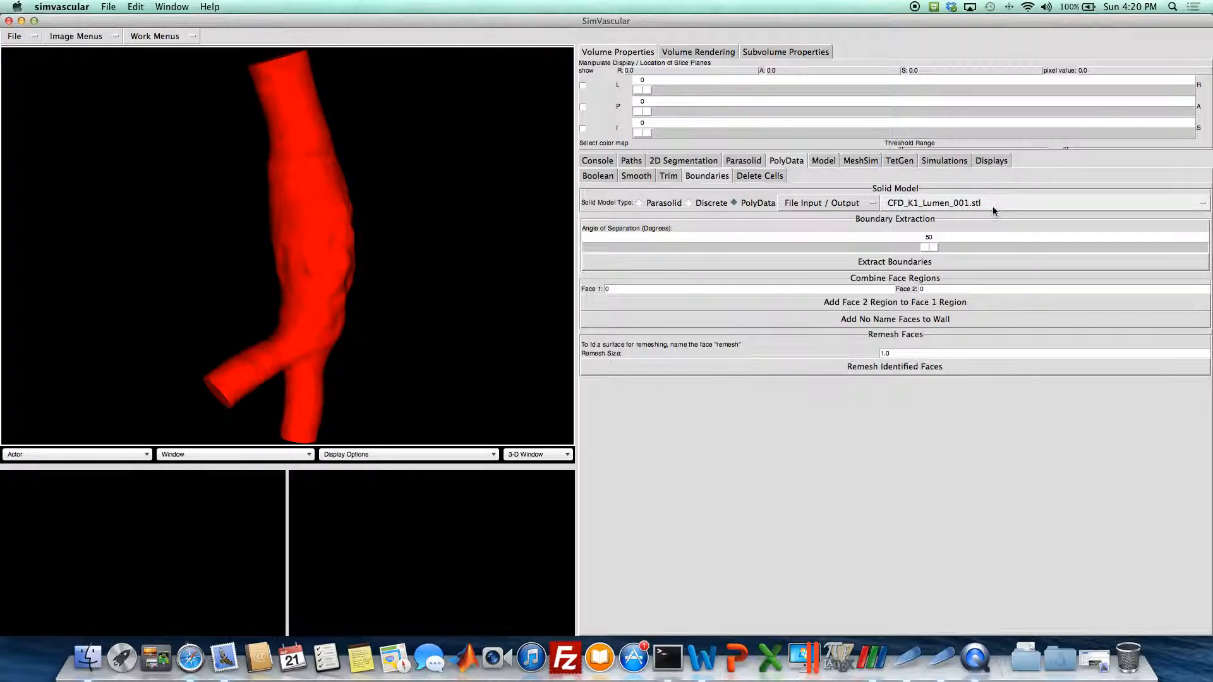
drag(470, 210, 400, 200)
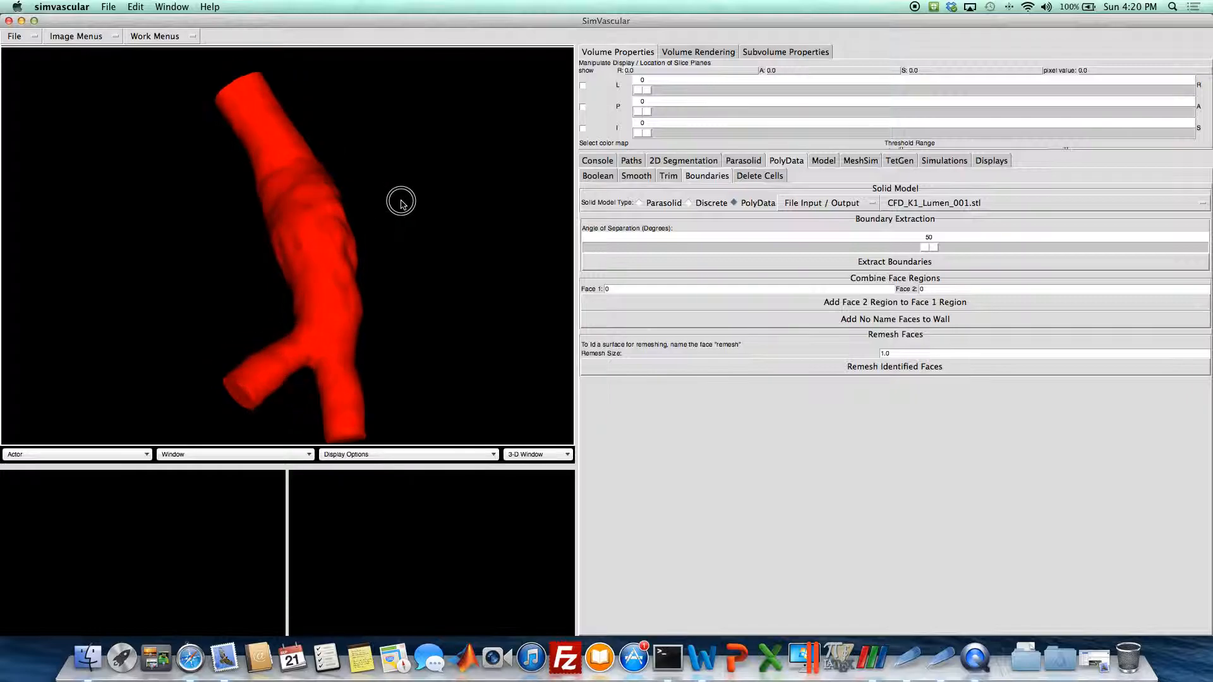
scroll(398, 238, up, 3)
mouse_move(400, 241)
mouse_down()
mouse_move(380, 247)
mouse_move(401, 222)
mouse_move(342, 301)
mouse_move(369, 237)
mouse_move(396, 238)
mouse_up()
key(w)
key(s)
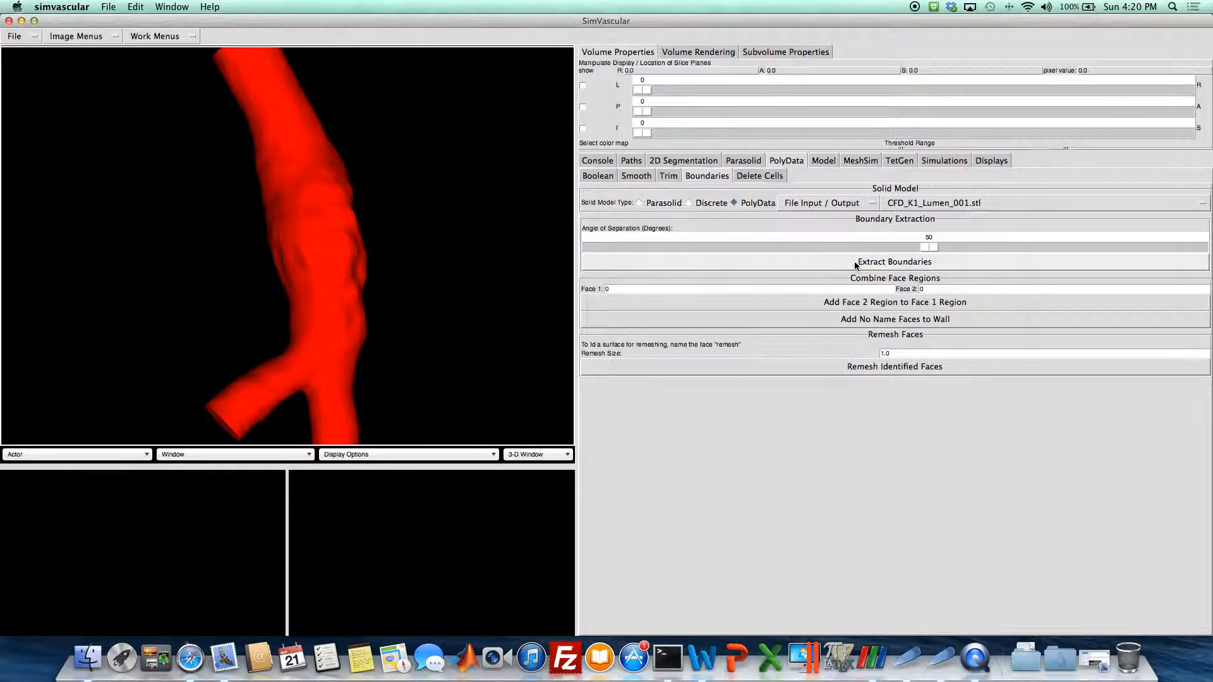
Extract the vessel surface's boundaries with a 50-degree angle of separation and inspect the bulging section up close
click(896, 261)
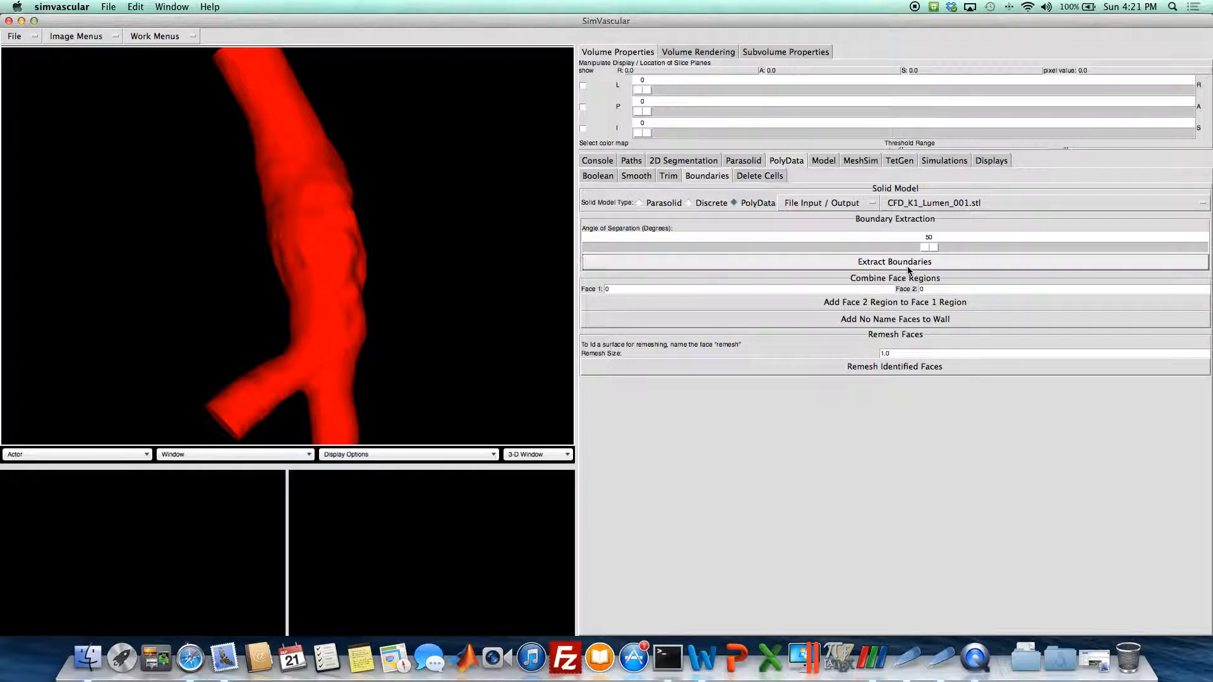
drag(480, 296, 408, 272)
right_drag(407, 271, 393, 324)
drag(400, 255, 388, 274)
right_drag(388, 274, 385, 300)
drag(395, 286, 385, 288)
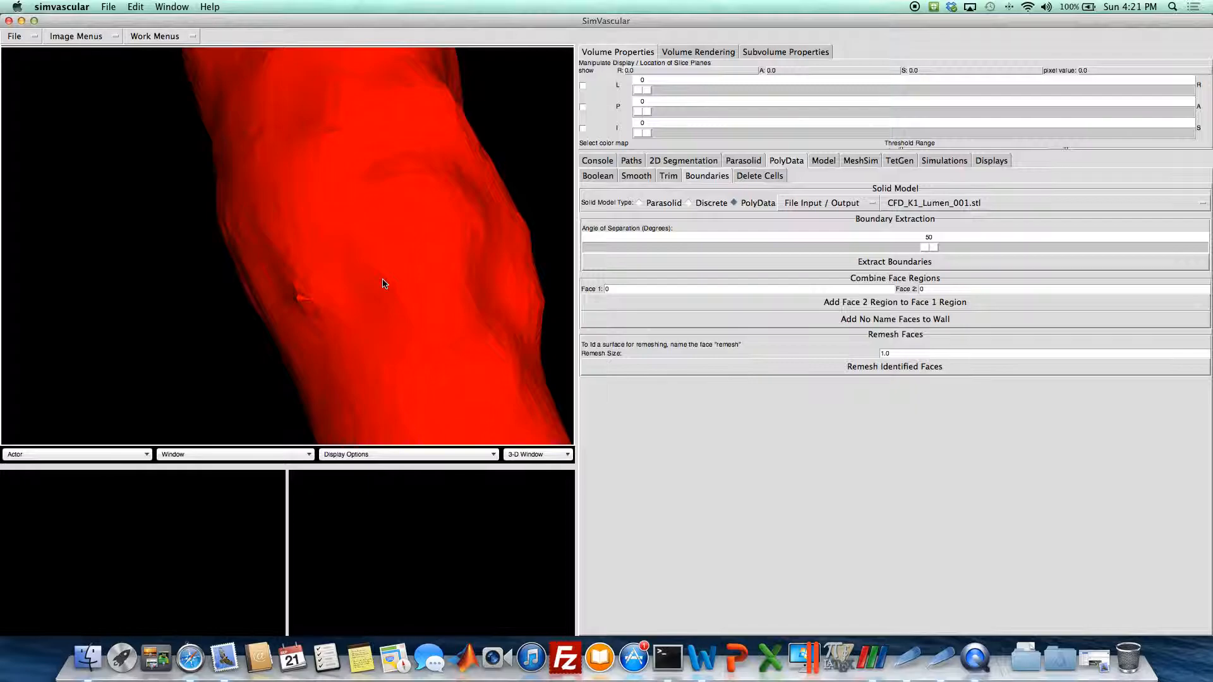
scroll(442, 240, down, 5)
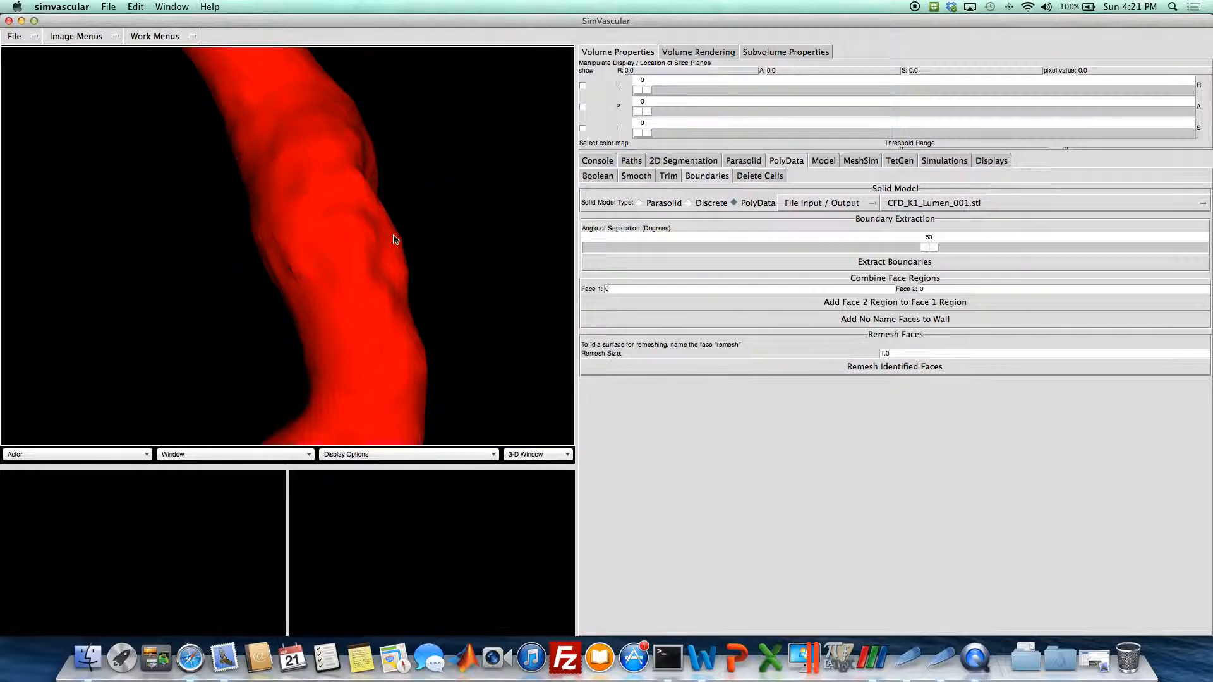
drag(333, 254, 333, 232)
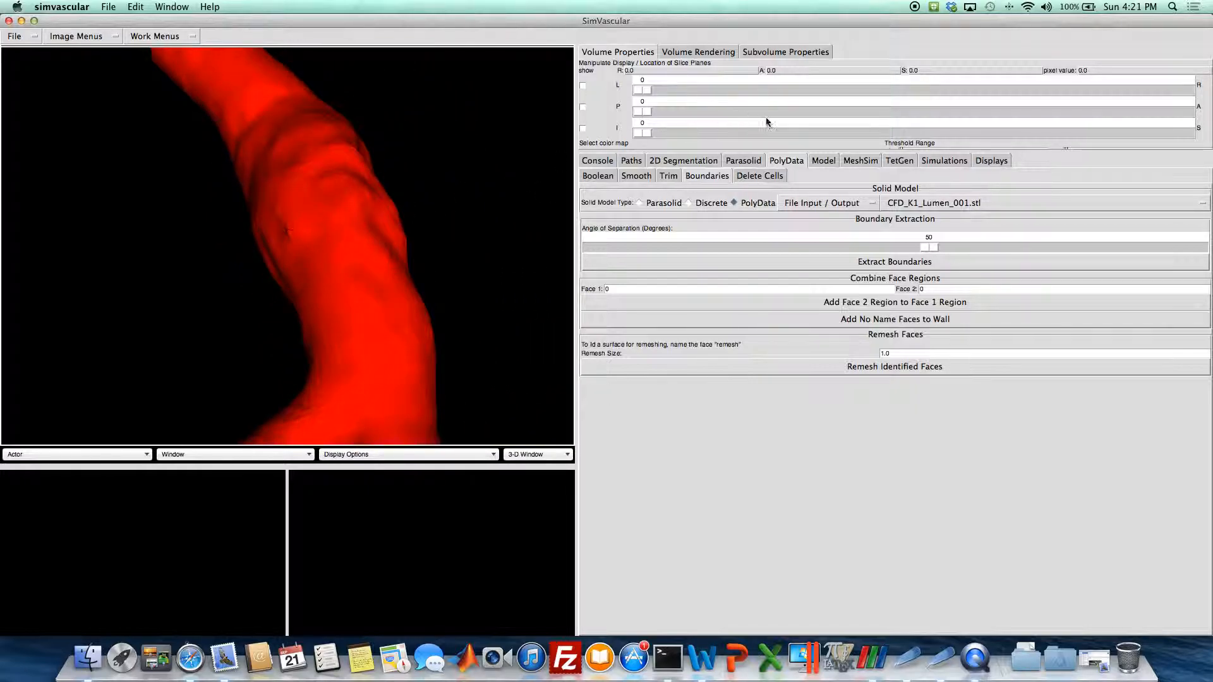
Check the list of extracted faces and highlight faces on the vessel to see which regions they cover
click(823, 160)
scroll(452, 266, down, 5)
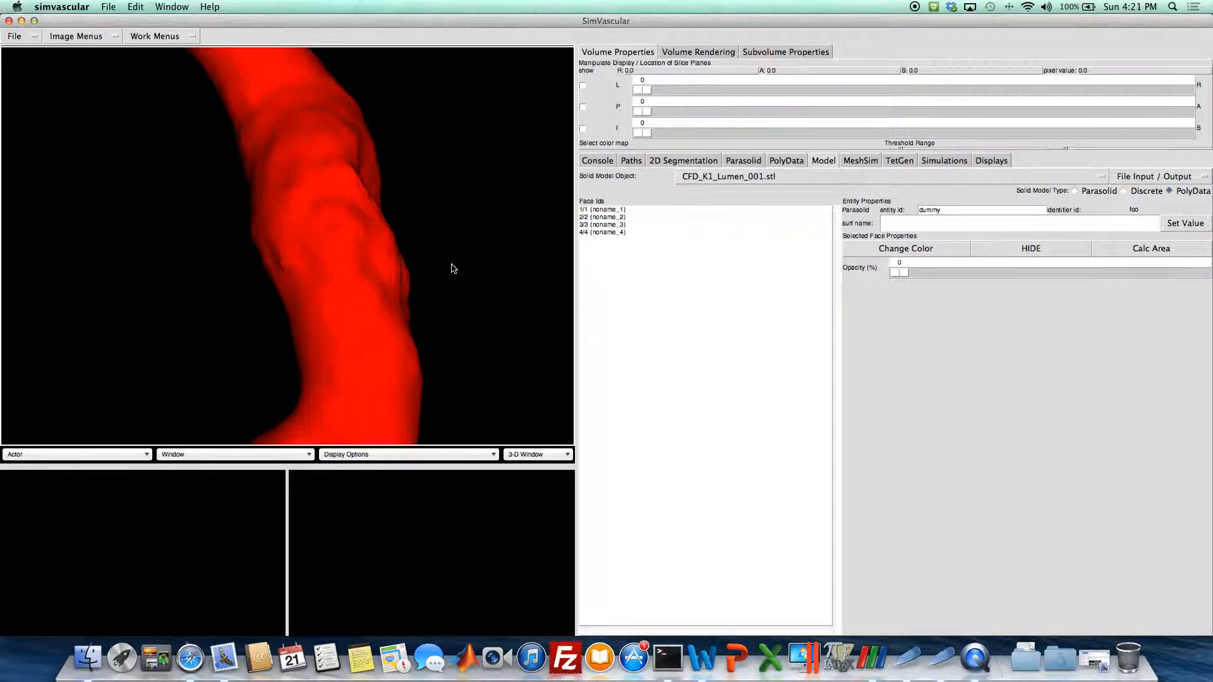
drag(383, 226, 355, 251)
scroll(331, 241, up, 2)
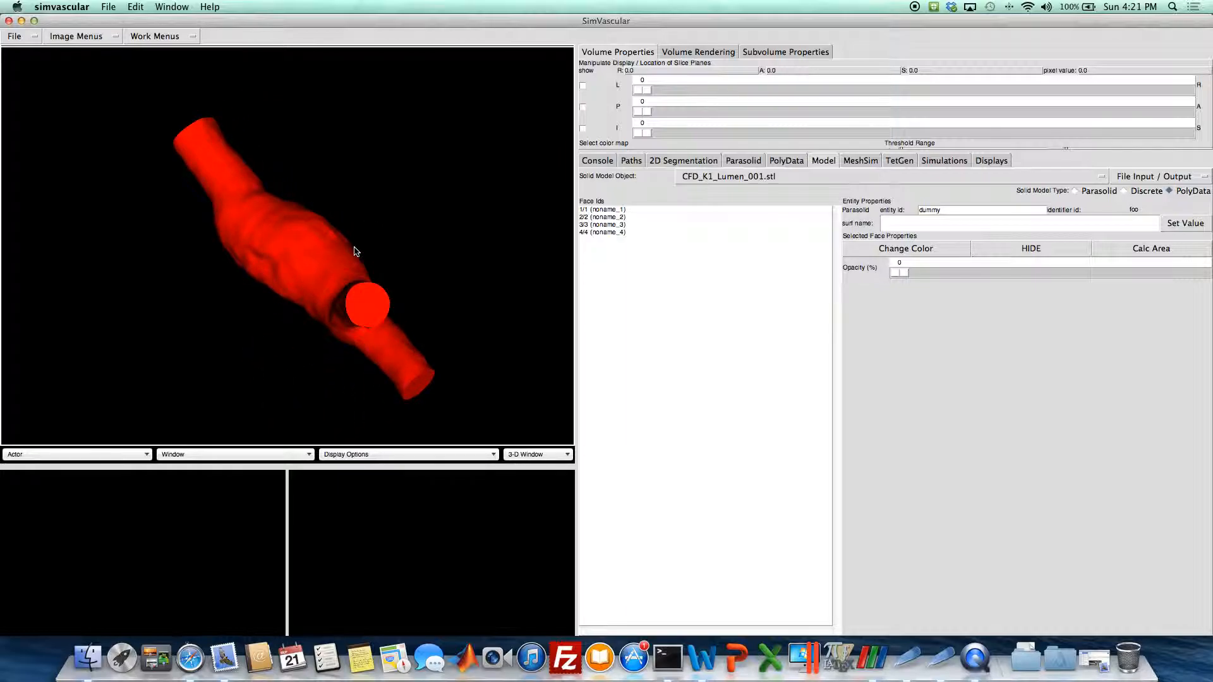
drag(261, 234, 258, 205)
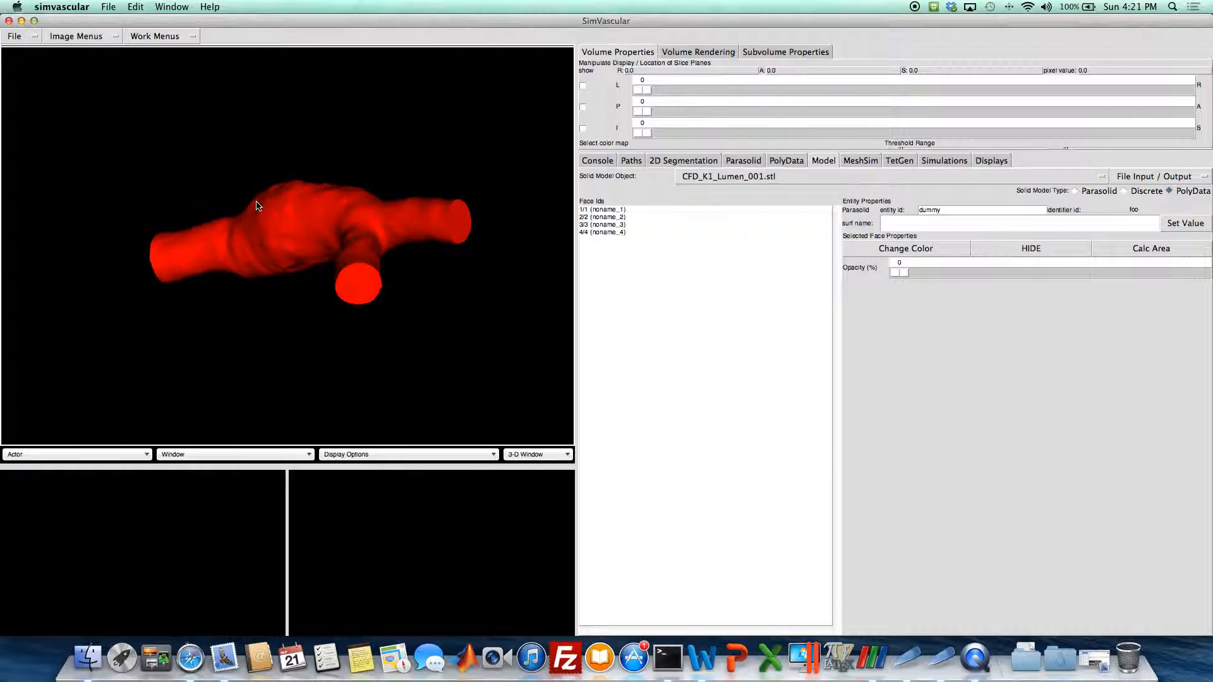
drag(357, 285, 179, 208)
key(p)
drag(263, 217, 249, 174)
drag(364, 203, 358, 265)
scroll(341, 239, up, 5)
scroll(333, 240, down, 2)
right_drag(337, 235, 344, 298)
drag(358, 273, 401, 268)
right_drag(400, 269, 403, 289)
drag(404, 287, 393, 282)
right_drag(375, 279, 365, 220)
drag(365, 220, 382, 193)
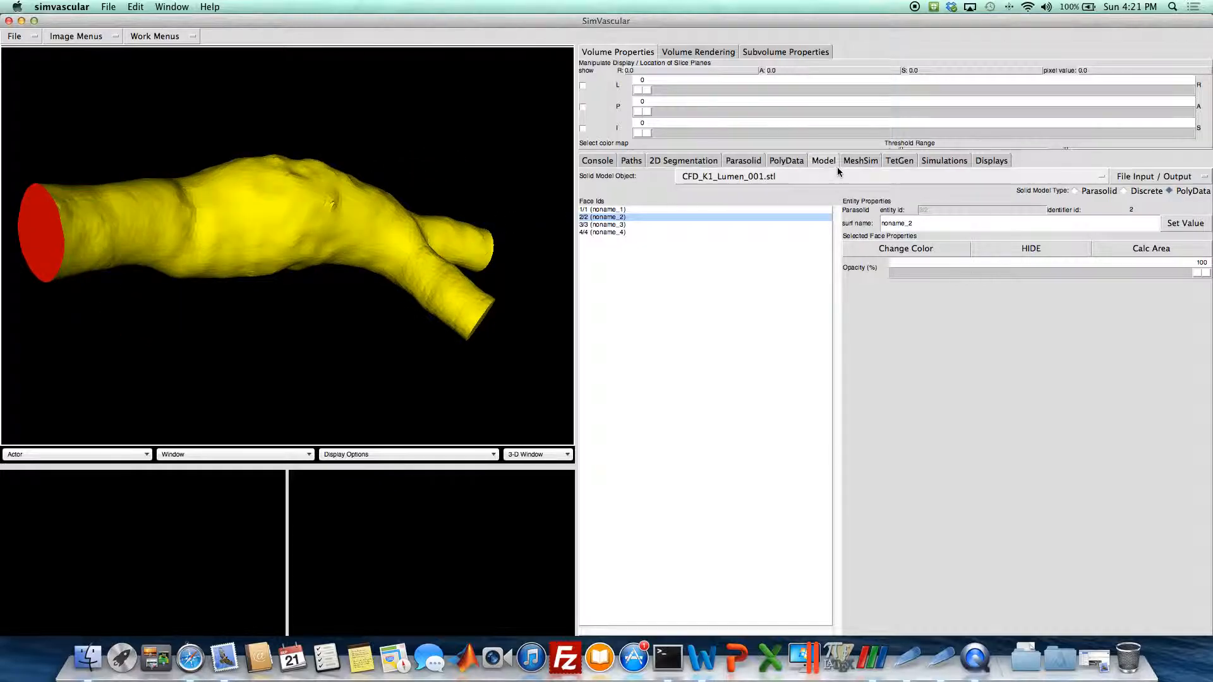
Set the angle of separation to 39 degrees and extract the boundaries again
click(786, 160)
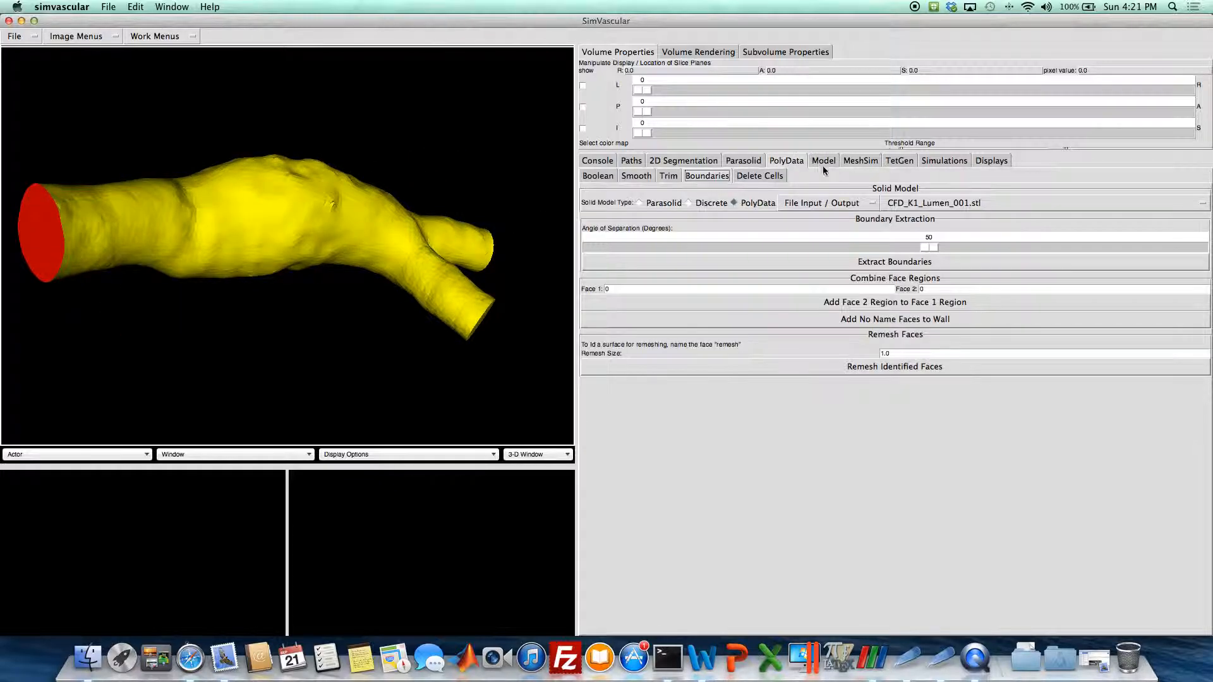
click(897, 251)
drag(897, 252, 855, 248)
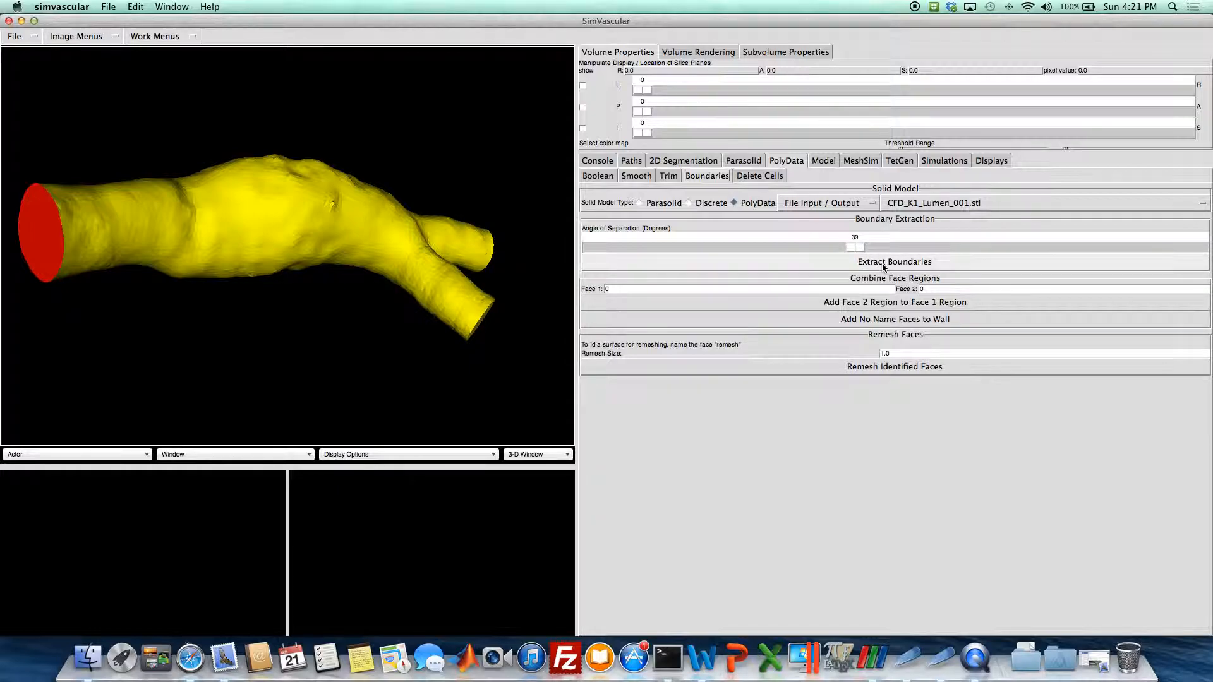
click(882, 261)
Highlight the end caps and the vessel wall on the model, and examine the wall for stray face regions
drag(495, 233, 381, 222)
key(p)
key(p)
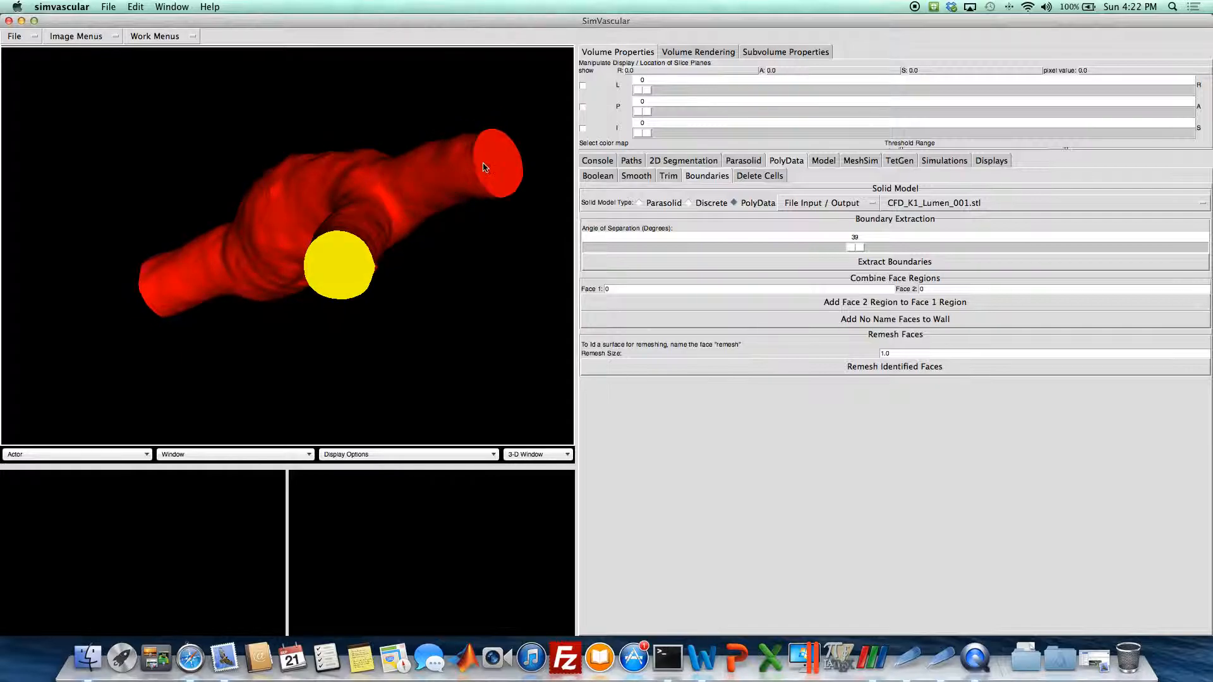
key(p)
key(p)
drag(506, 164, 411, 270)
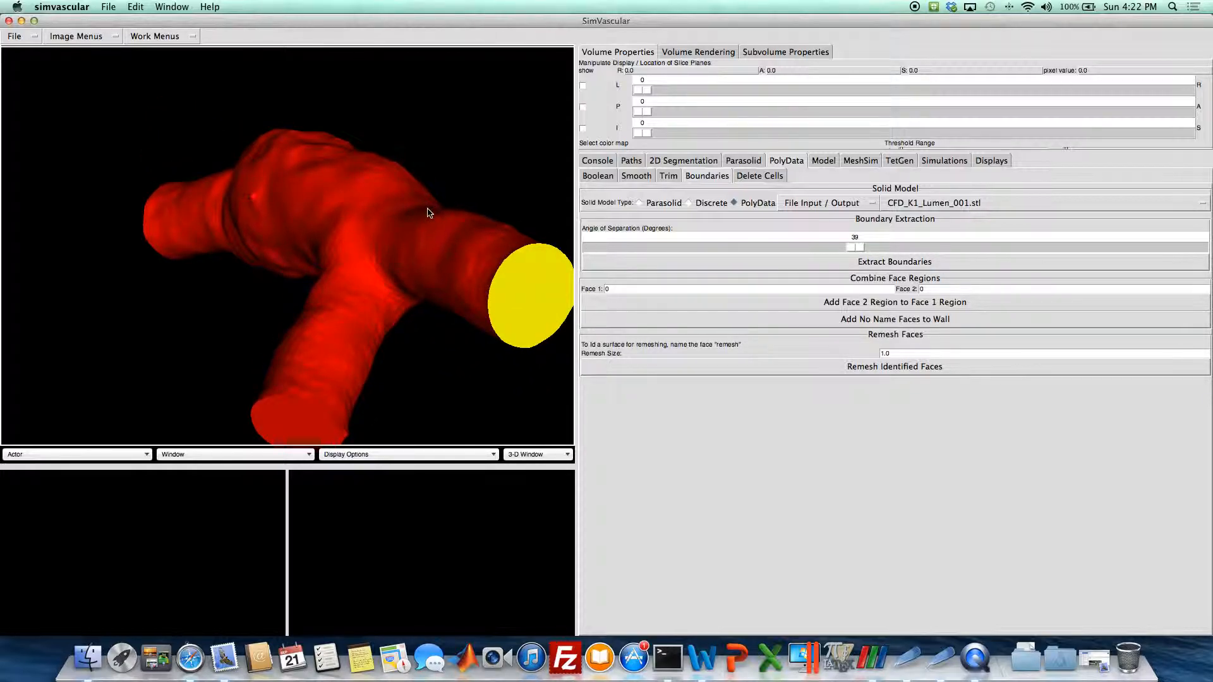
right_drag(410, 220, 402, 202)
drag(365, 182, 341, 198)
right_drag(341, 198, 356, 230)
drag(358, 225, 360, 255)
key(p)
drag(355, 188, 342, 272)
scroll(358, 262, down, 3)
scroll(339, 202, down, 10)
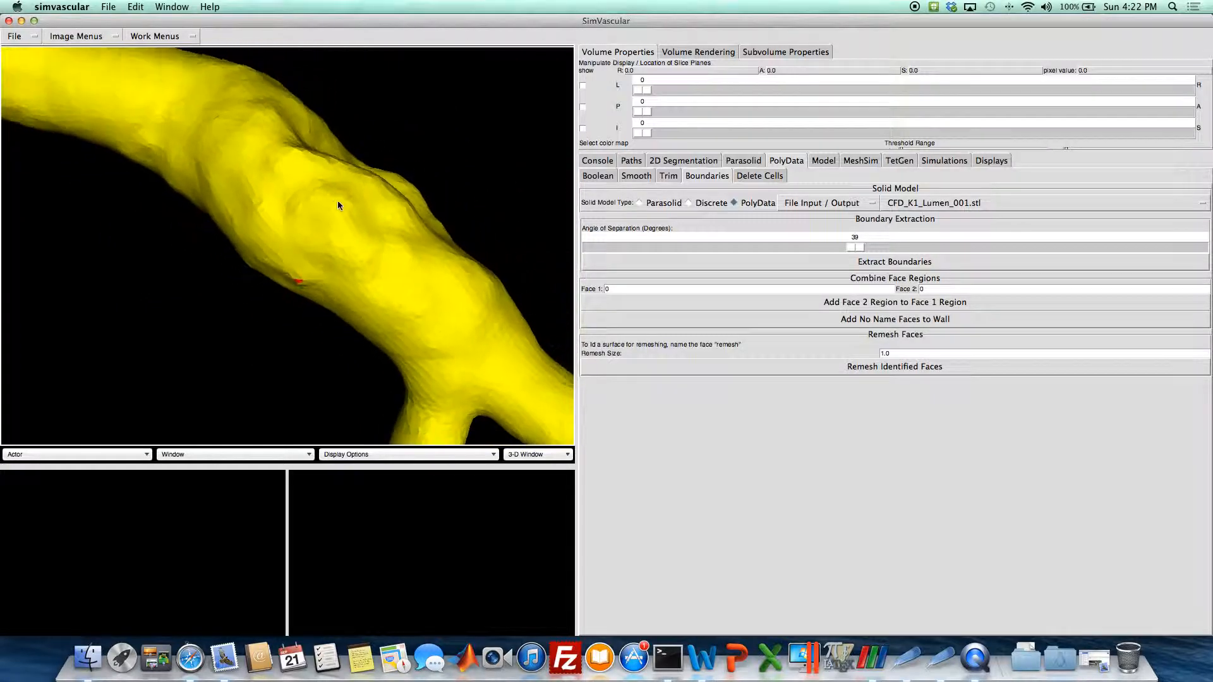
drag(285, 185, 316, 206)
Set the angle of separation to 24 degrees, extract the boundaries again, and check the updated face list
drag(854, 246, 755, 246)
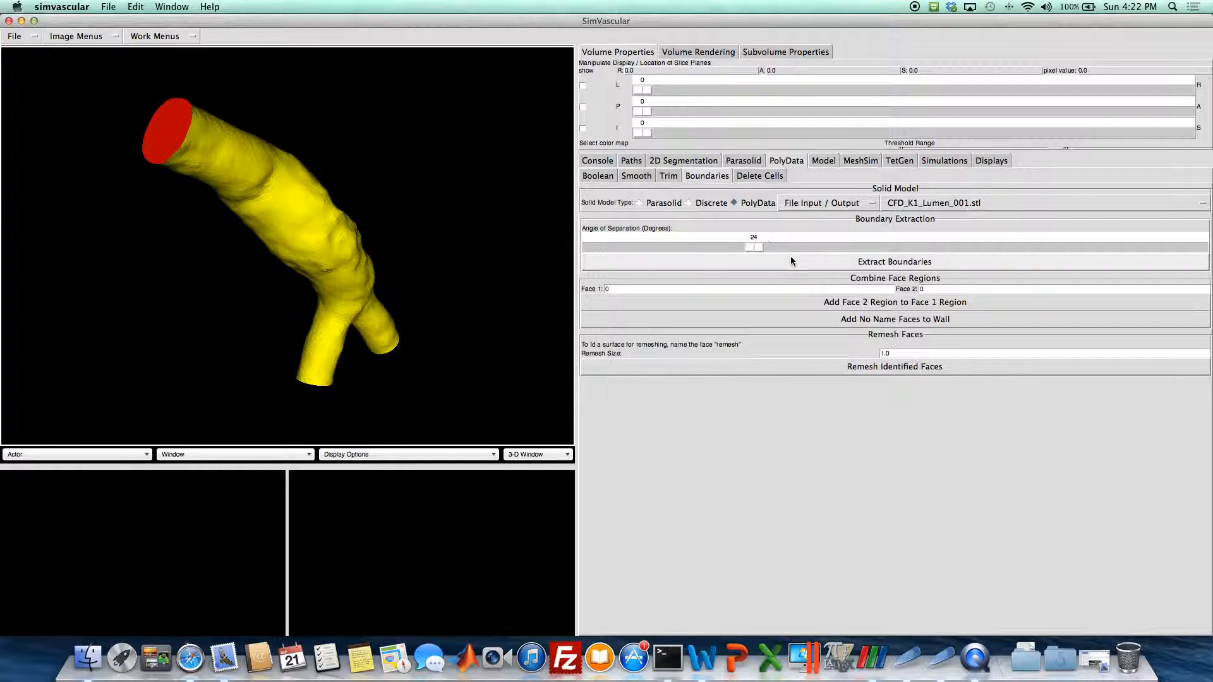
click(789, 261)
drag(325, 229, 518, 169)
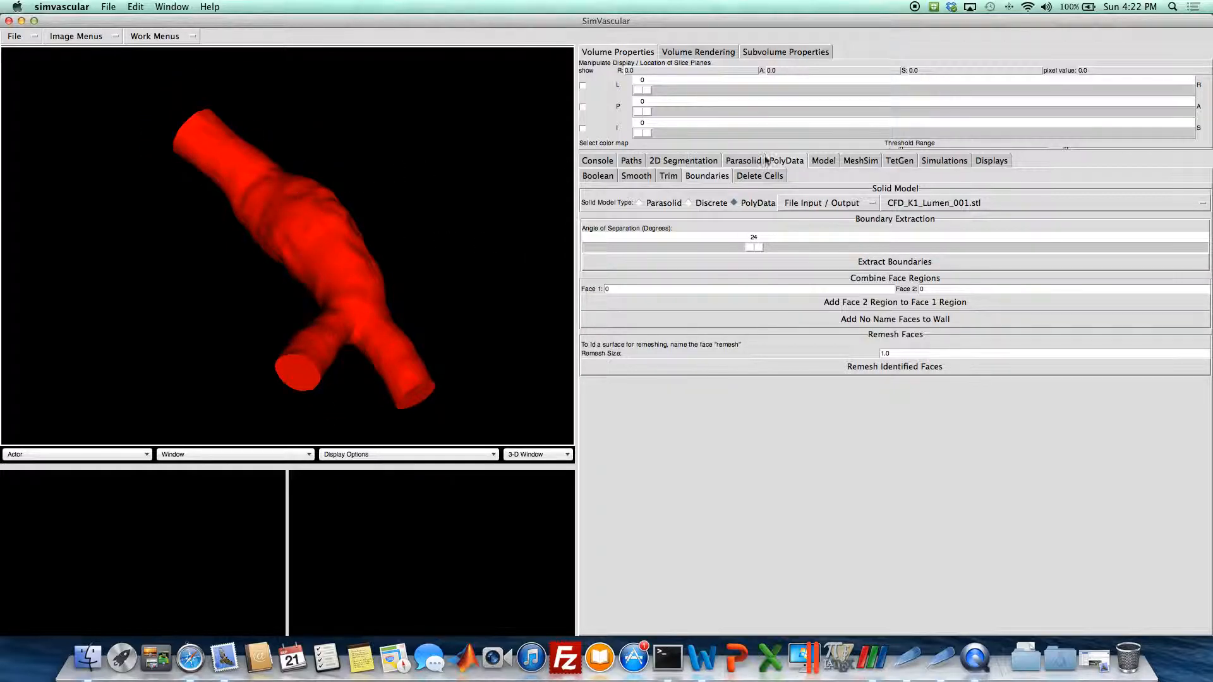
click(824, 164)
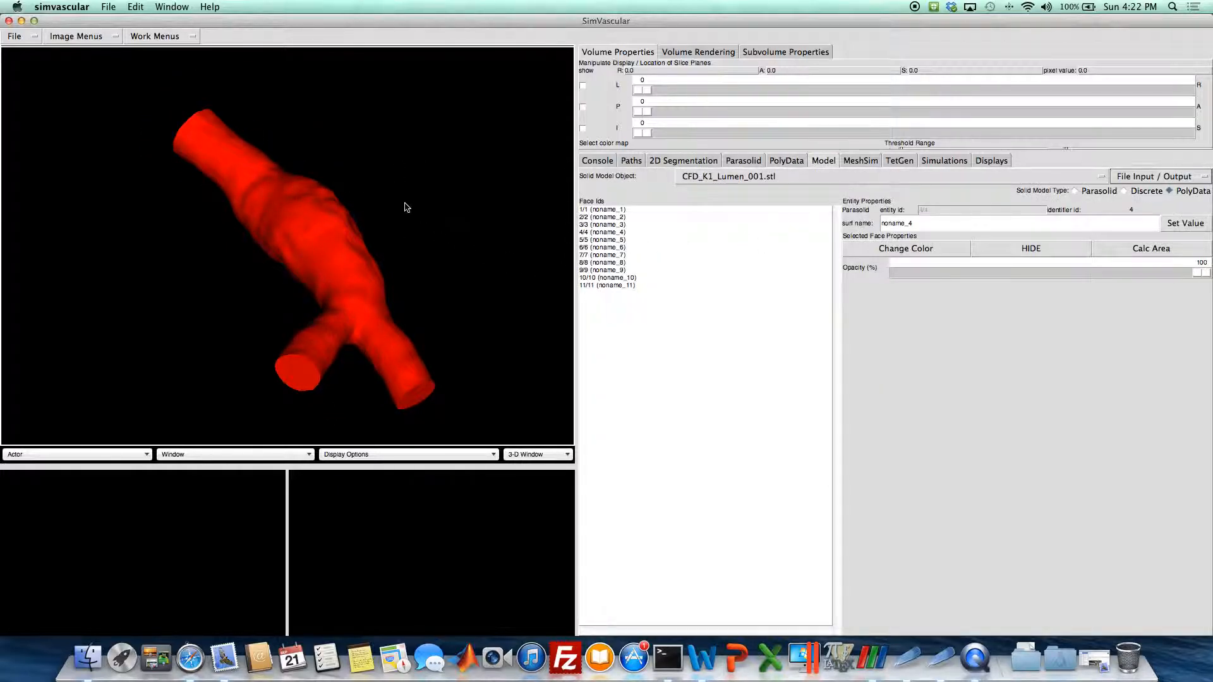
click(793, 161)
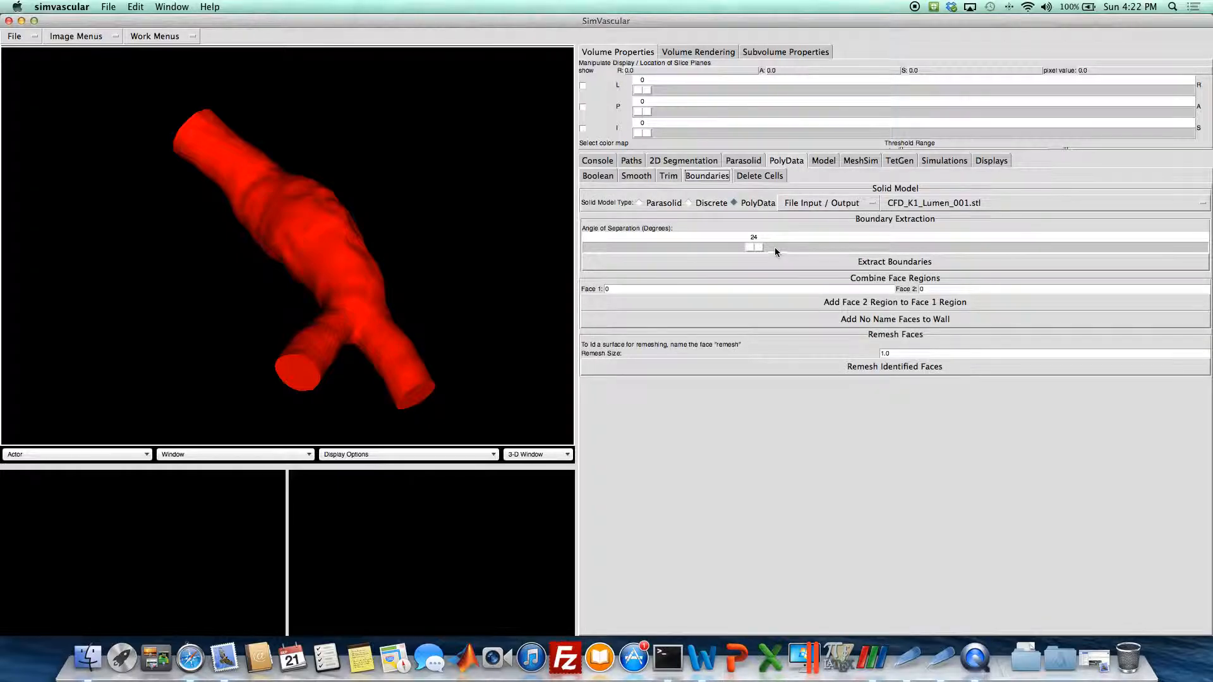
Extract the boundaries again with a 17-degree angle of separation and highlight the vessel wall to examine its face regions
drag(748, 249, 706, 247)
click(781, 266)
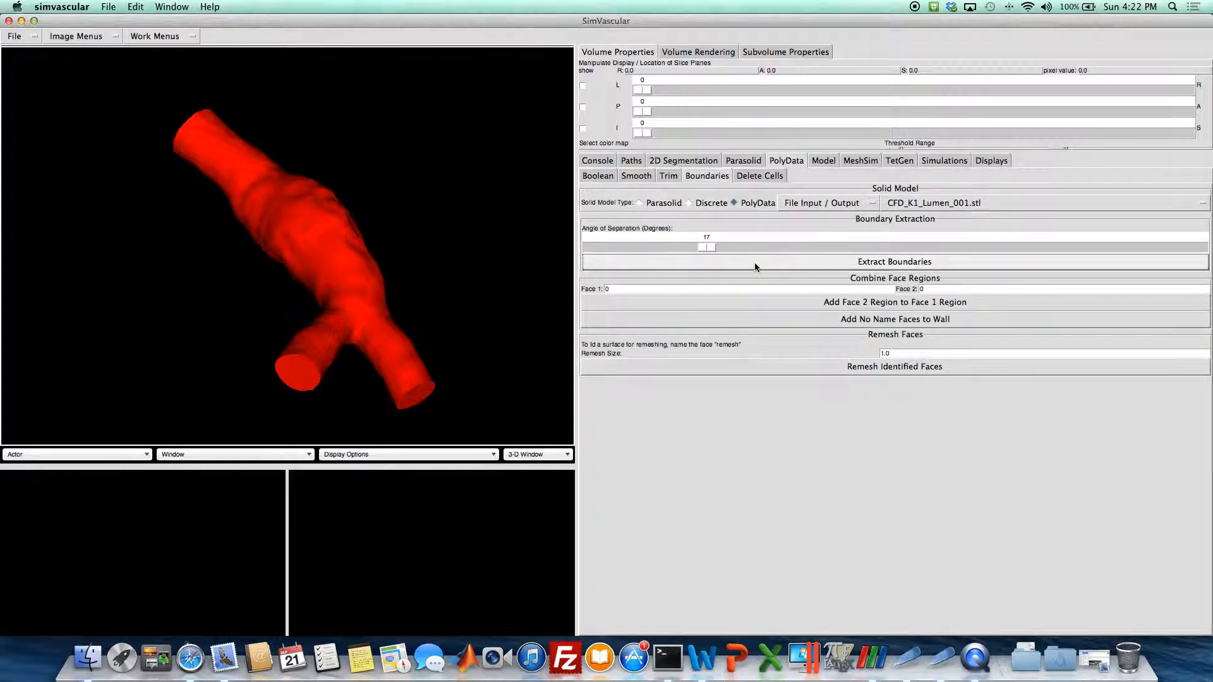
drag(461, 230, 465, 235)
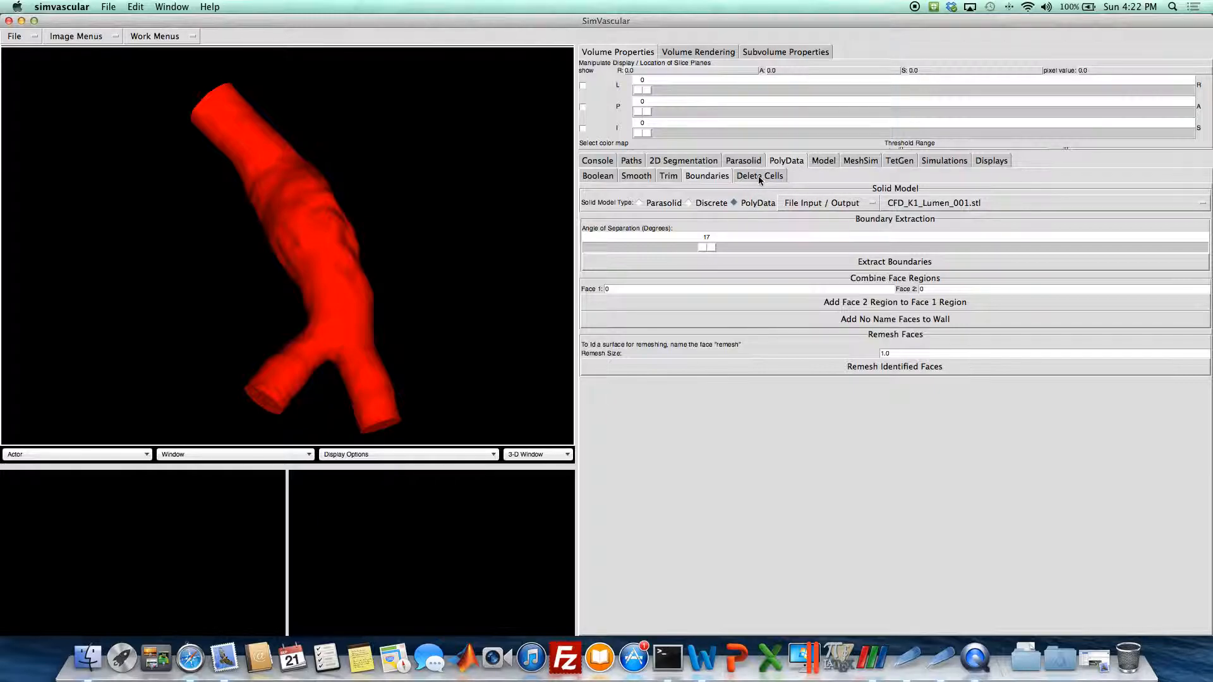
click(815, 162)
drag(346, 275, 356, 243)
key(p)
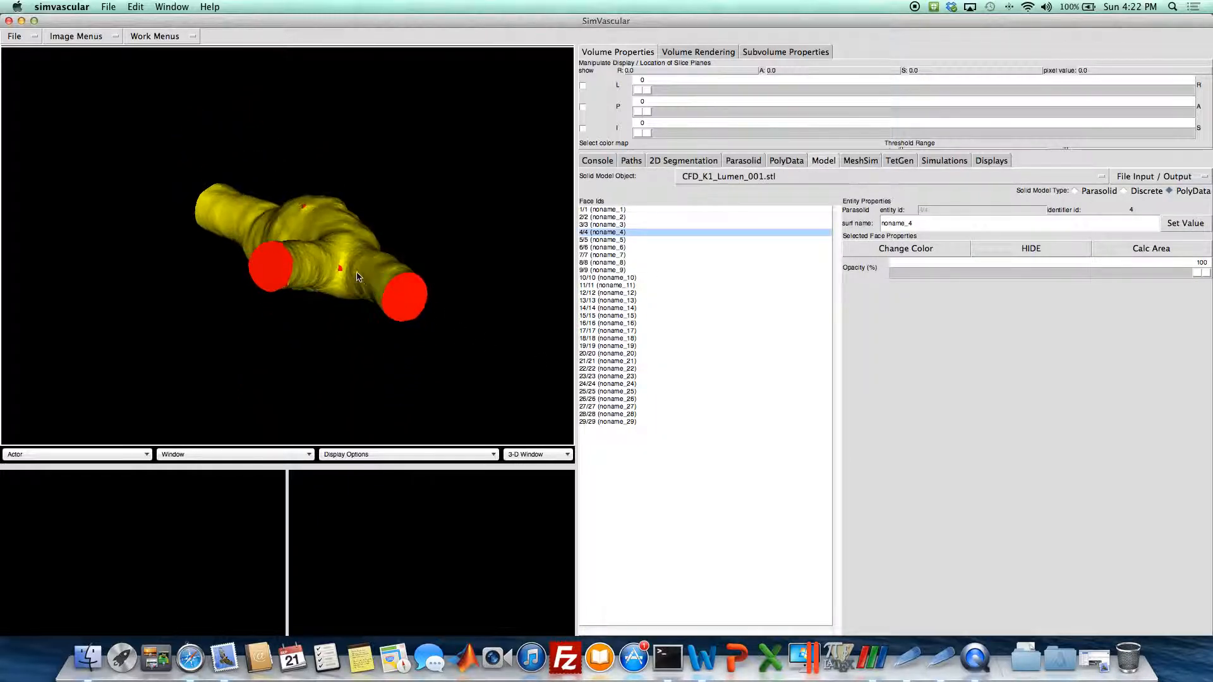
right_drag(356, 246, 362, 318)
drag(413, 317, 400, 323)
right_drag(400, 323, 399, 243)
drag(400, 243, 389, 259)
Extract the boundaries again with an 82-degree angle of separation and check which faces are separated on the model
click(800, 162)
drag(703, 248, 1145, 247)
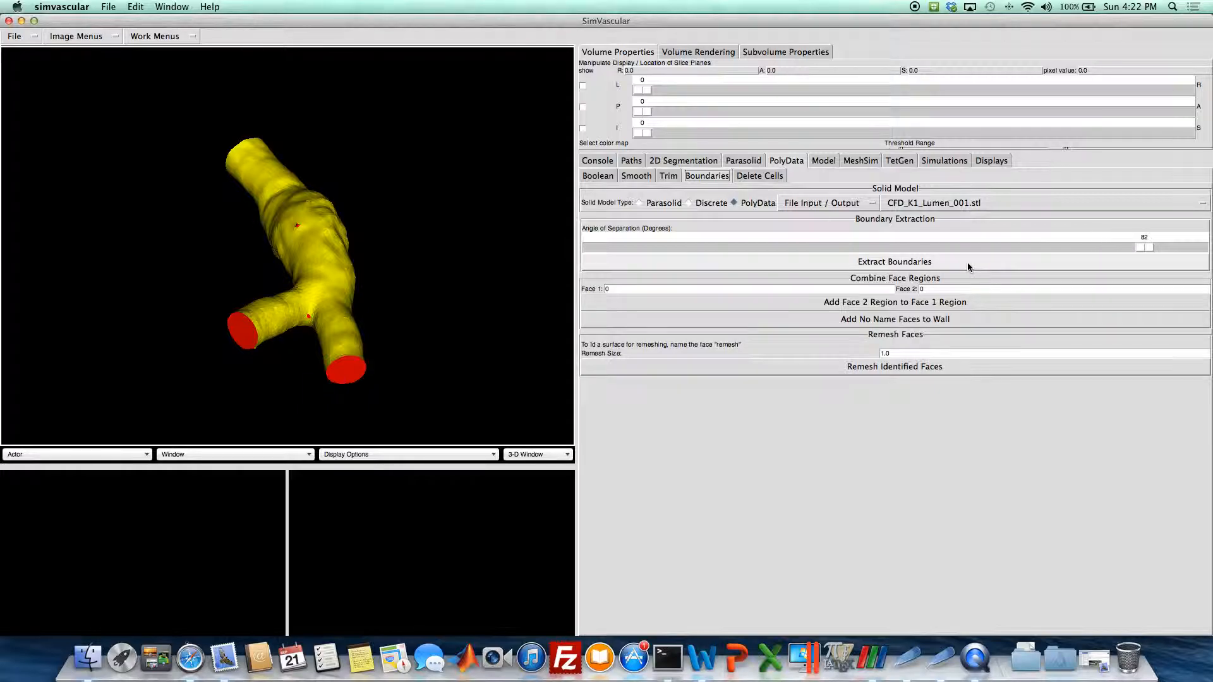
click(968, 263)
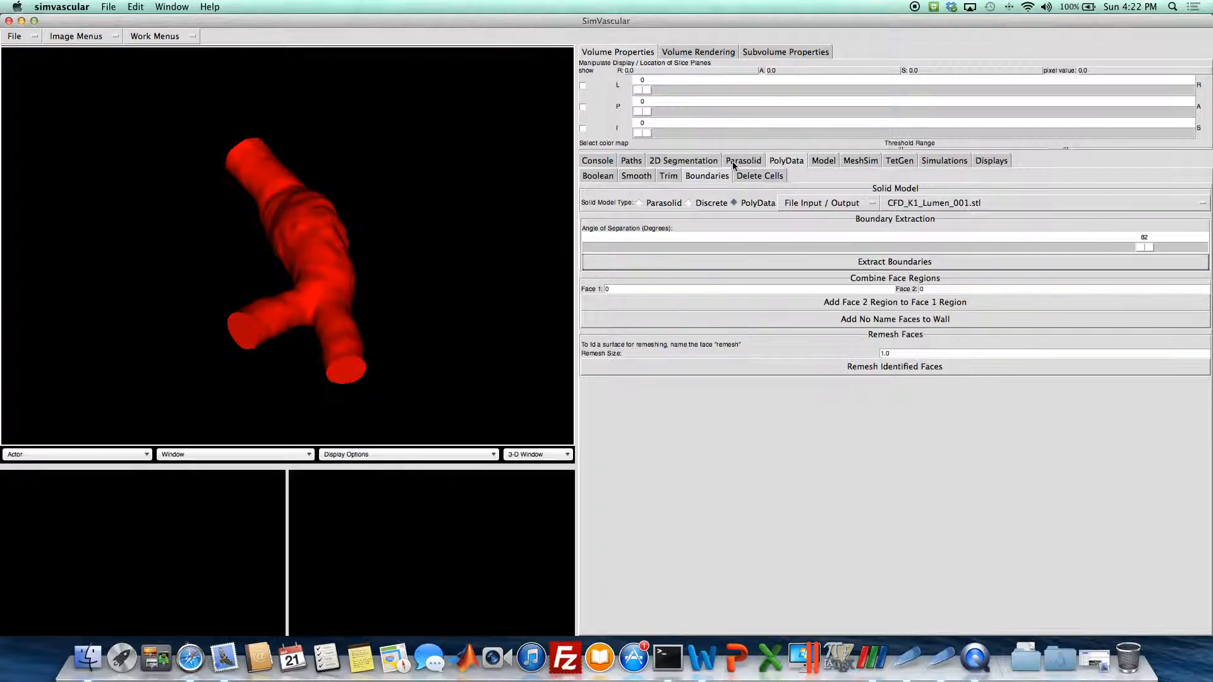
click(816, 162)
drag(398, 168, 324, 252)
click(312, 227)
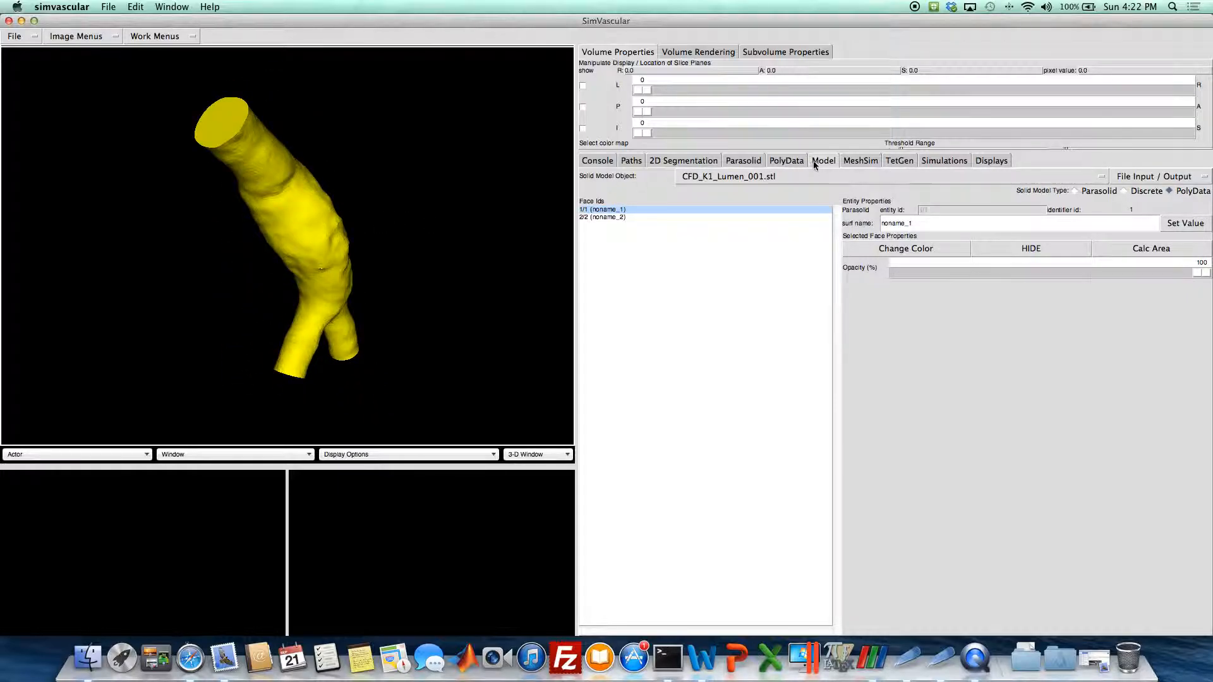
Extract the boundaries again with a 40-degree angle of separation and highlight the resulting faces on the model
click(775, 163)
drag(1143, 247, 860, 247)
click(850, 261)
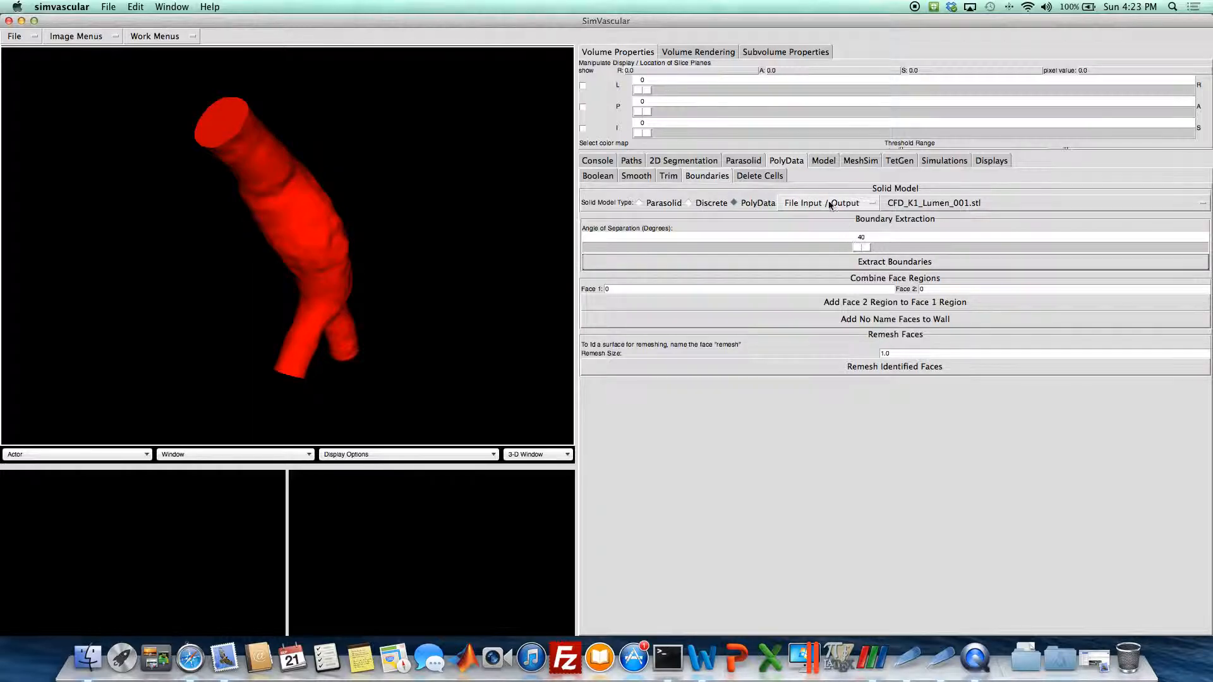
click(813, 163)
drag(499, 217, 351, 289)
click(329, 251)
click(344, 258)
click(318, 278)
Select the cap at the undivided end of the vessel and name that face inlet
drag(295, 242, 399, 206)
drag(162, 206, 418, 200)
drag(941, 223, 850, 225)
key(BackSpace)
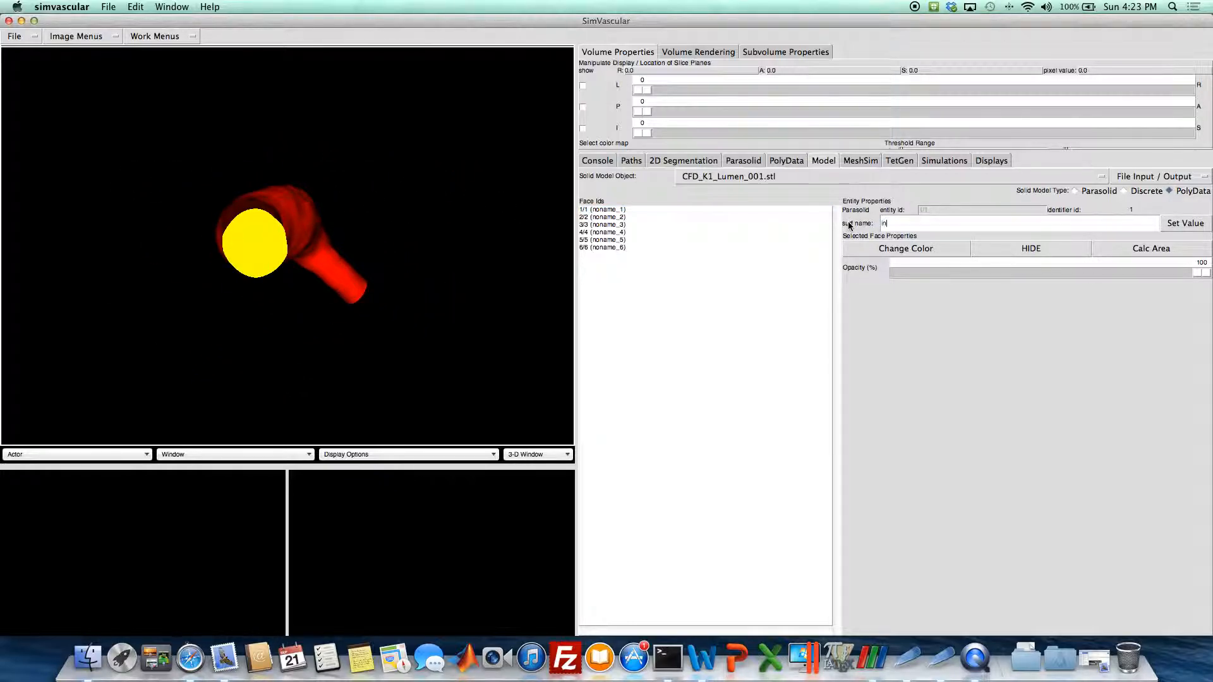
click(1179, 223)
Select the end cap of the first branch, face 2, and name it outlet_uno
drag(408, 214, 290, 237)
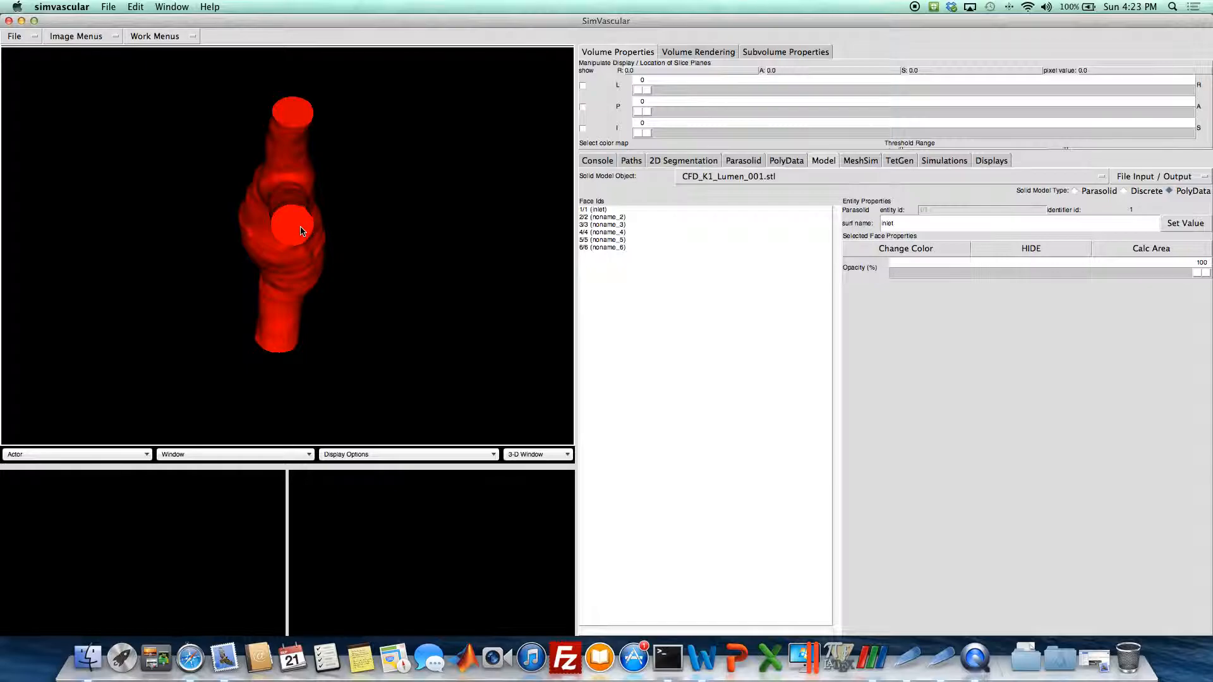
click(308, 235)
double_click(891, 223)
text(outlet_uno)
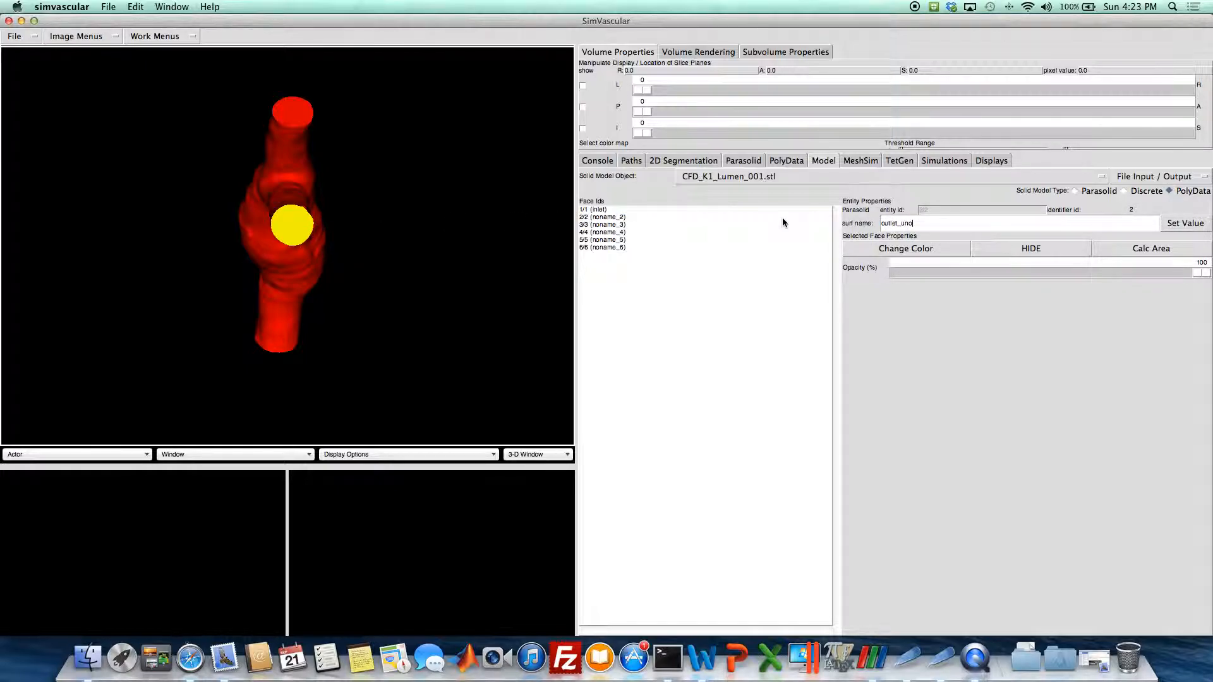
click(1187, 225)
Select the end cap of the other branch, face 3, and name it outlet_dos
drag(422, 165, 352, 191)
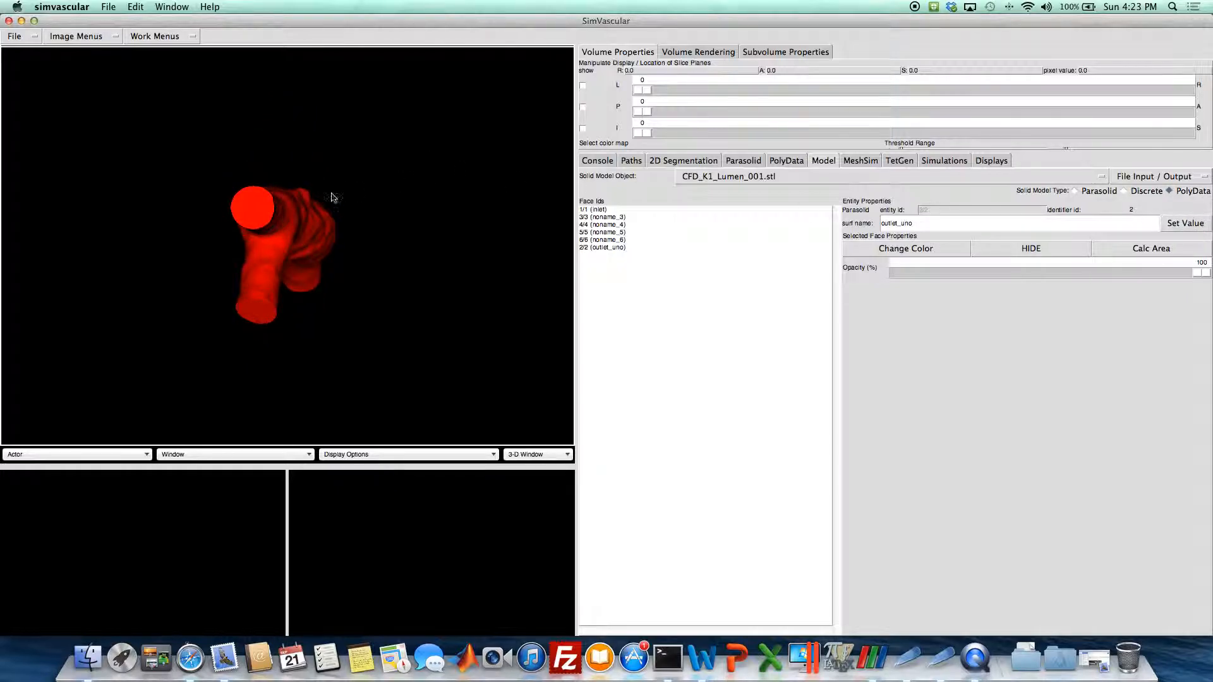
click(247, 209)
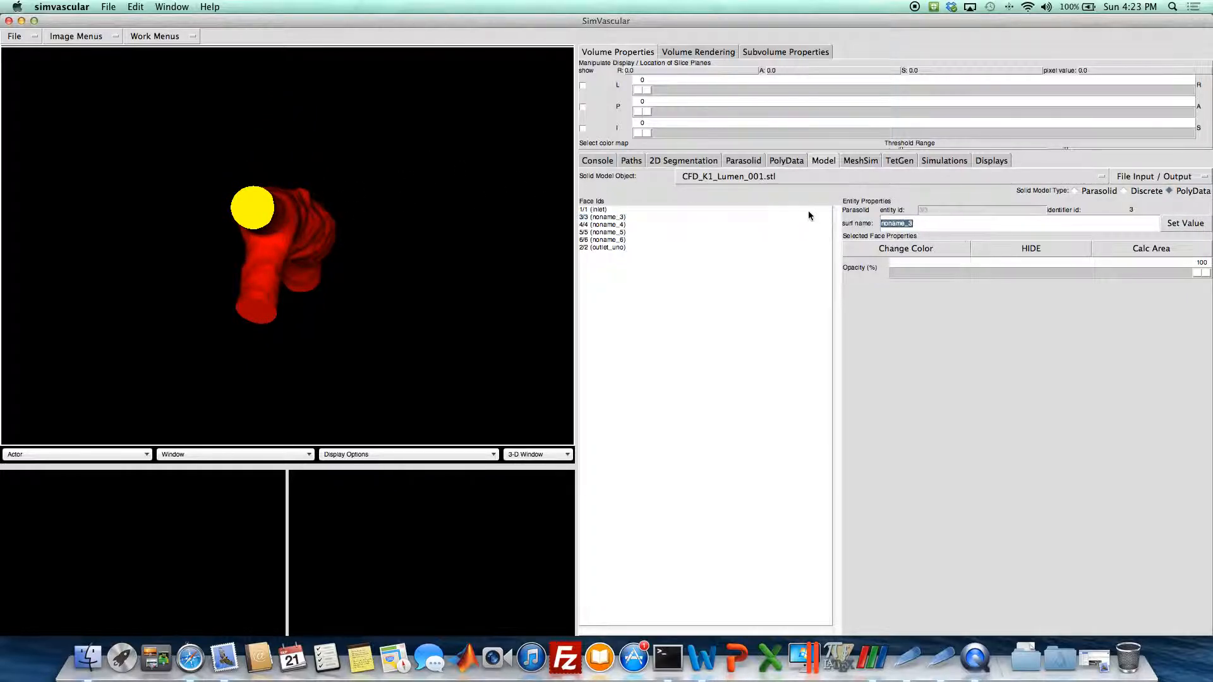
text(outlet)
click(1185, 223)
Select the vessel's outer surface, face 4, and name it wall
mouse_move(252, 209)
mouse_down()
mouse_move(344, 225)
mouse_move(305, 227)
mouse_move(321, 233)
mouse_up()
click(271, 217)
scroll(313, 219, up, 5)
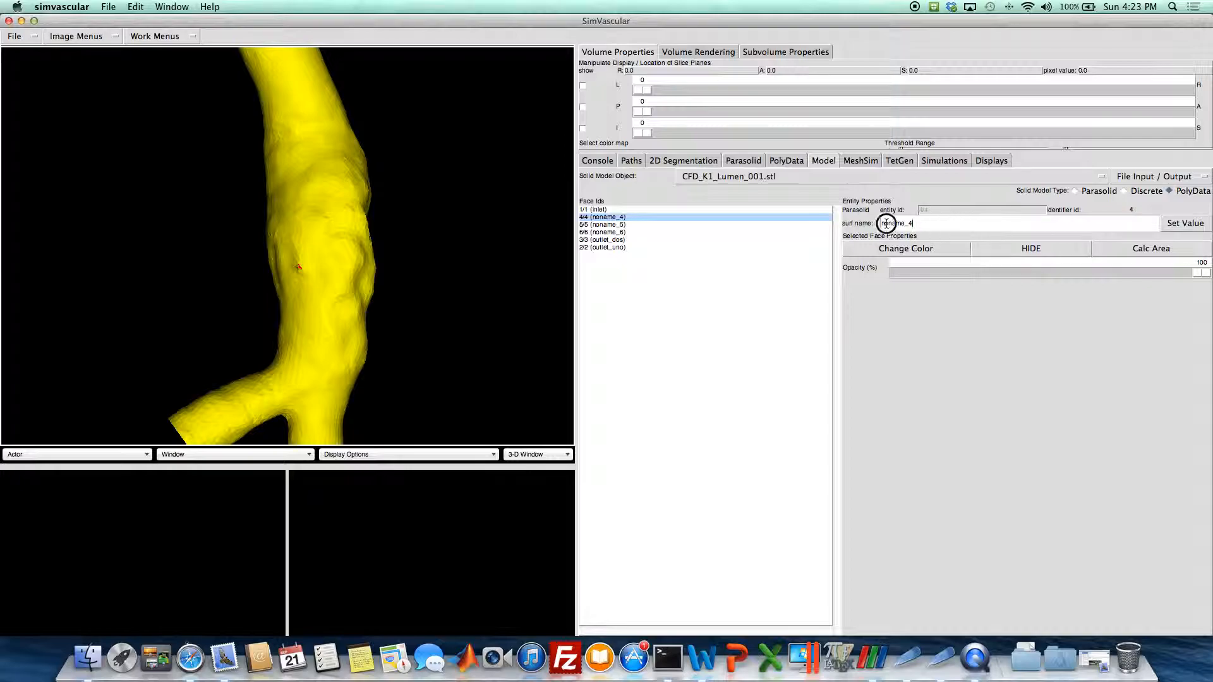
drag(917, 226, 832, 225)
text(wall)
click(1176, 223)
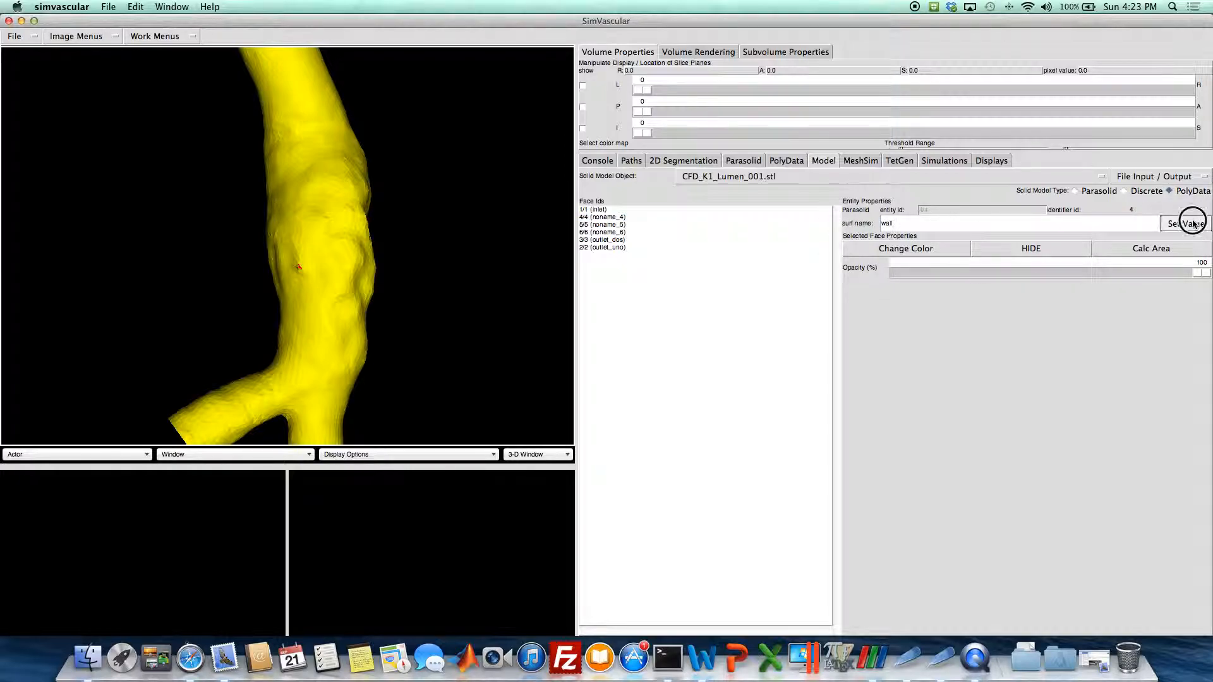
Highlight the wall face and examine the small stray region on its surface up close
drag(499, 219, 431, 214)
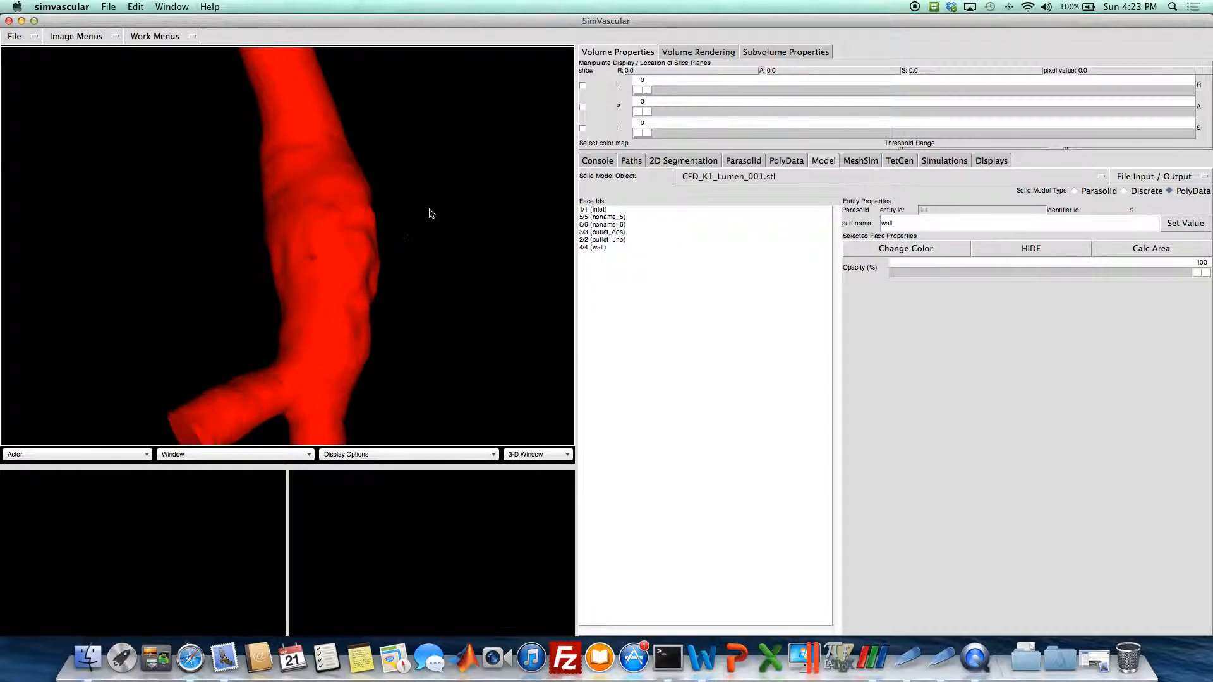
right_drag(365, 263, 356, 283)
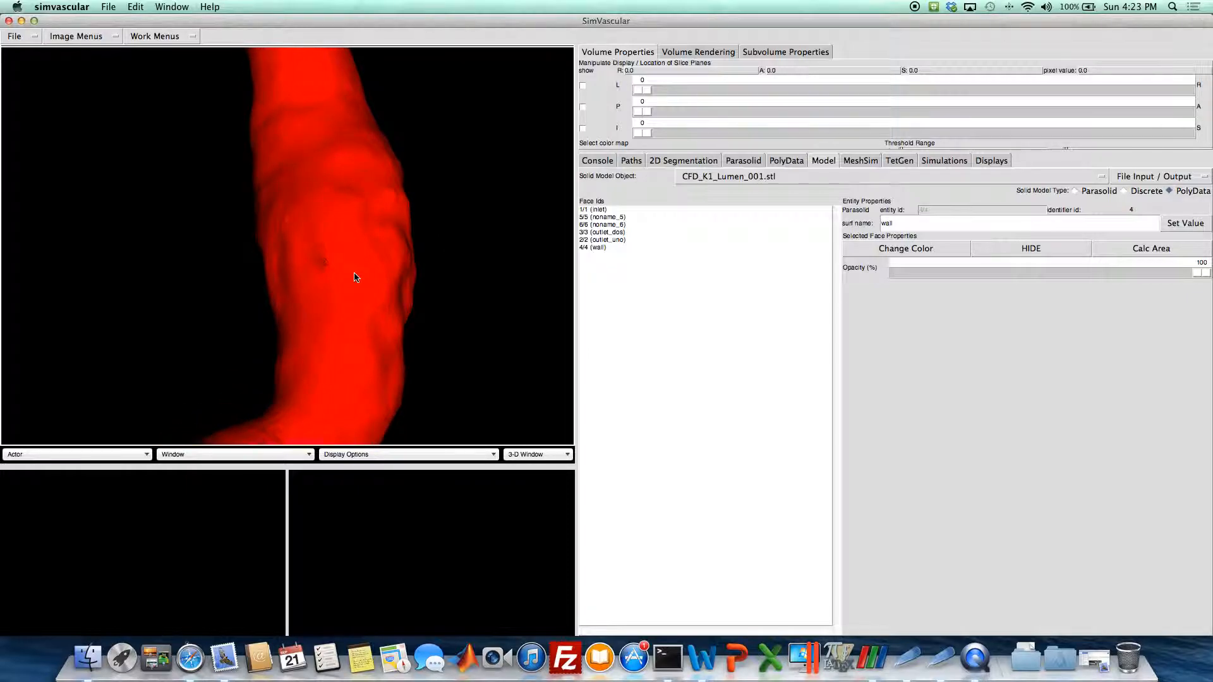
key(p)
drag(353, 271, 313, 283)
right_drag(312, 283, 297, 338)
drag(298, 342, 283, 288)
right_drag(364, 268, 383, 212)
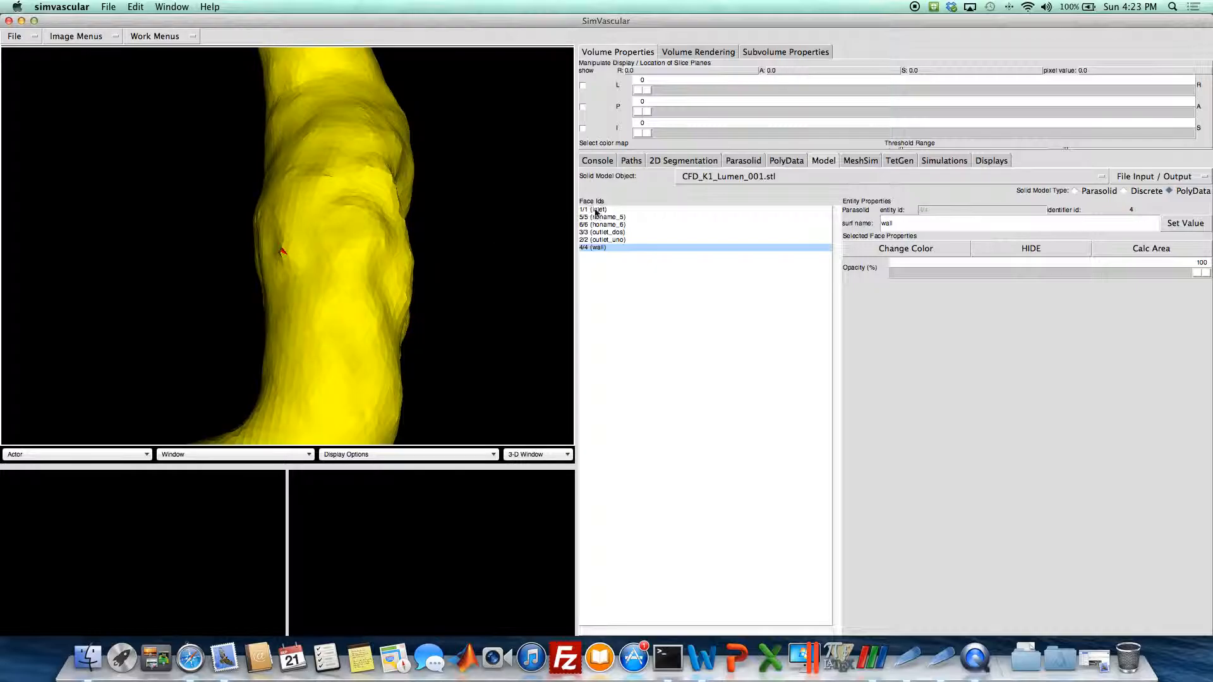
drag(405, 239, 461, 253)
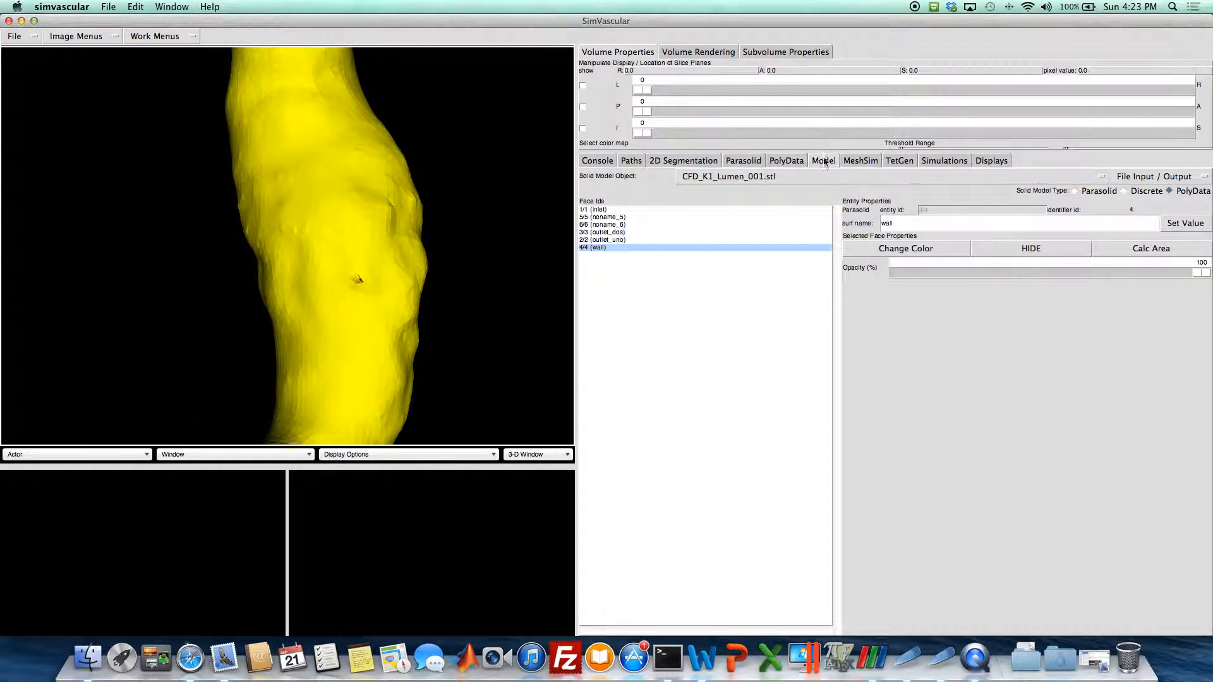
Merge all the unnamed faces of the model into the wall face
click(797, 162)
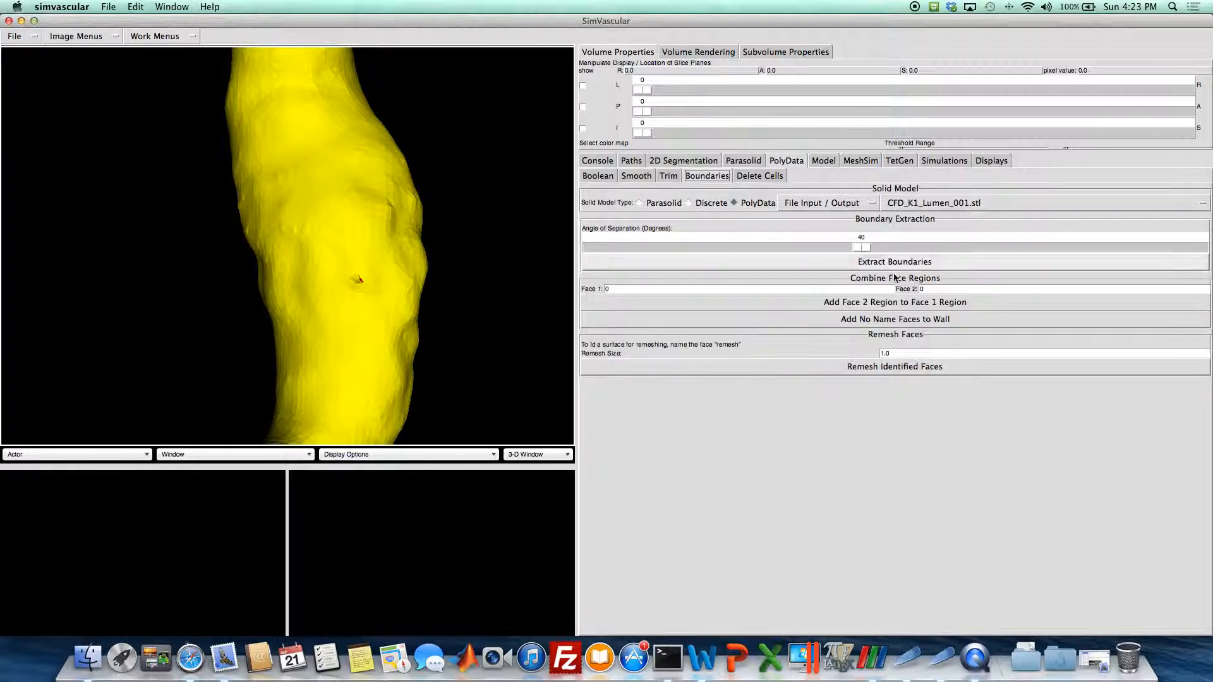
click(850, 321)
click(830, 163)
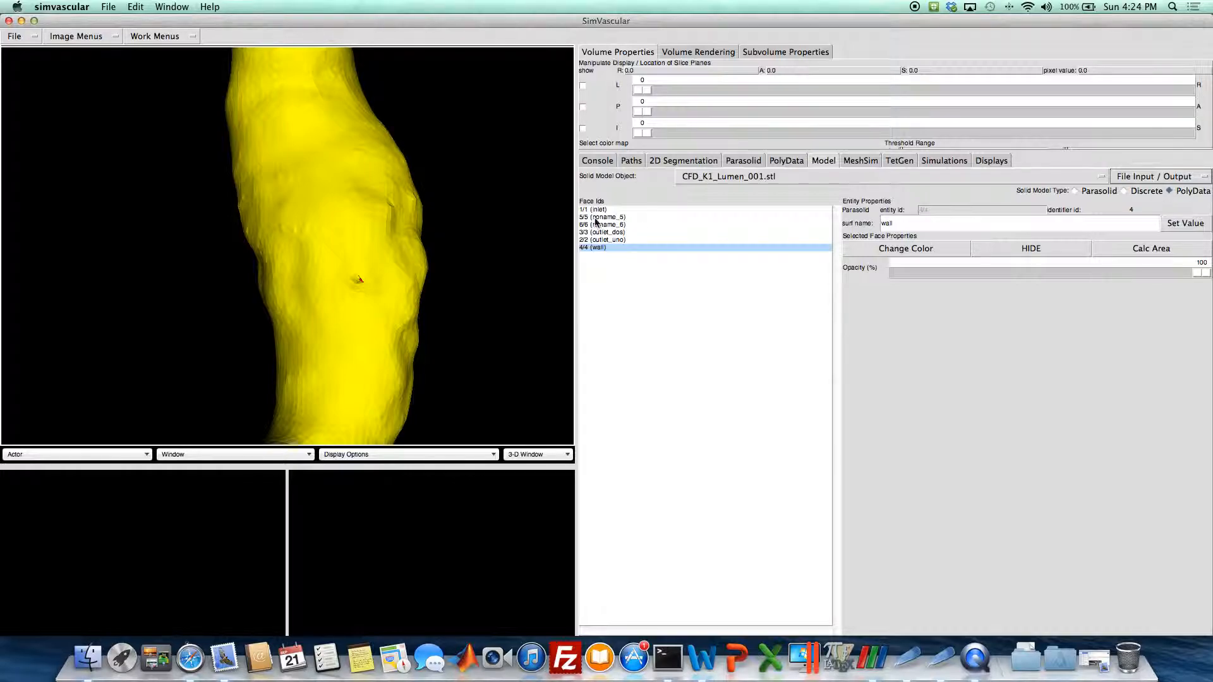
click(787, 161)
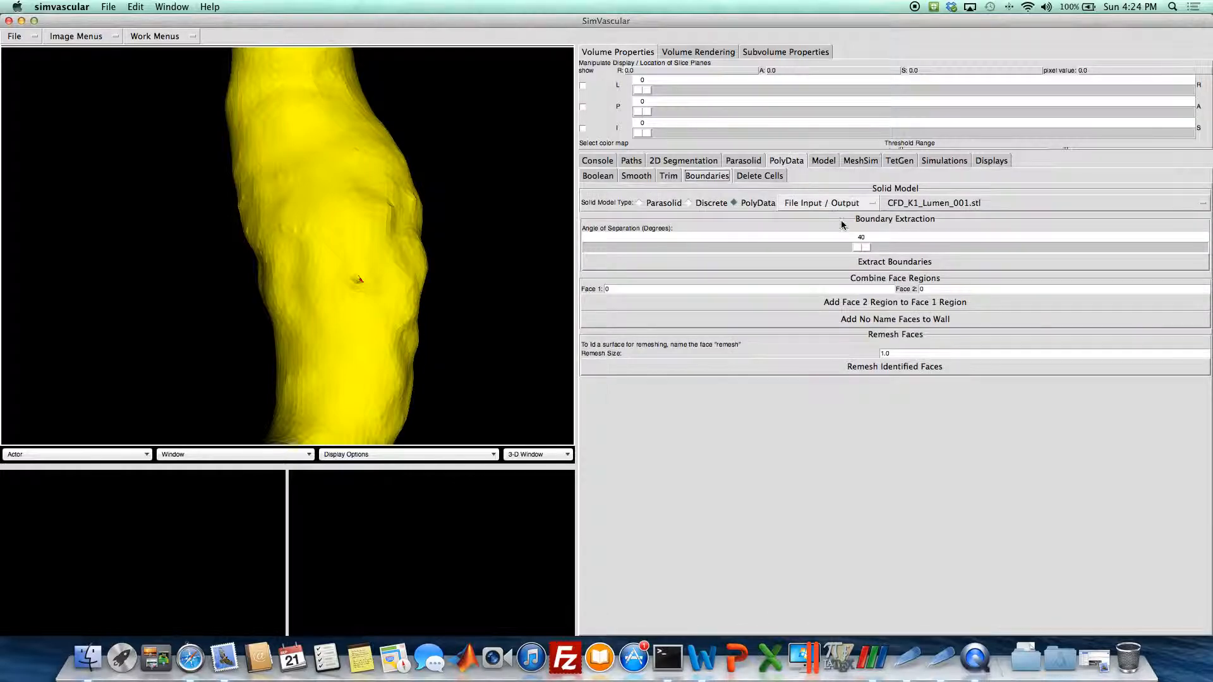
click(866, 321)
click(825, 162)
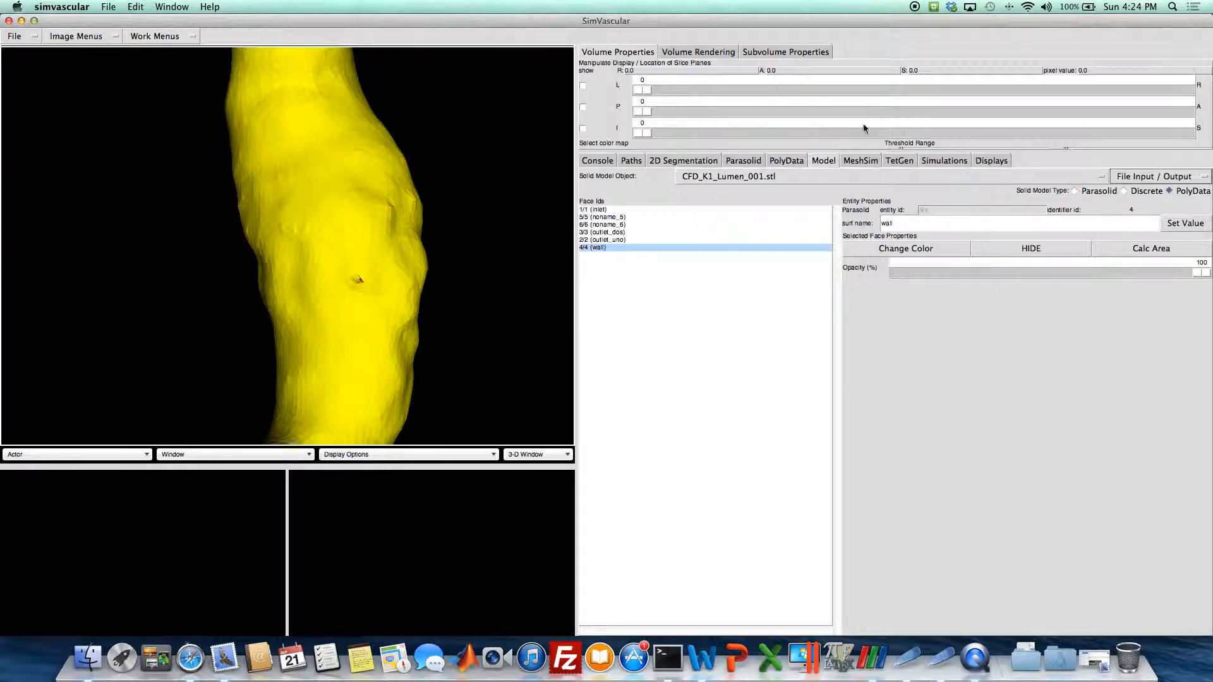
click(802, 162)
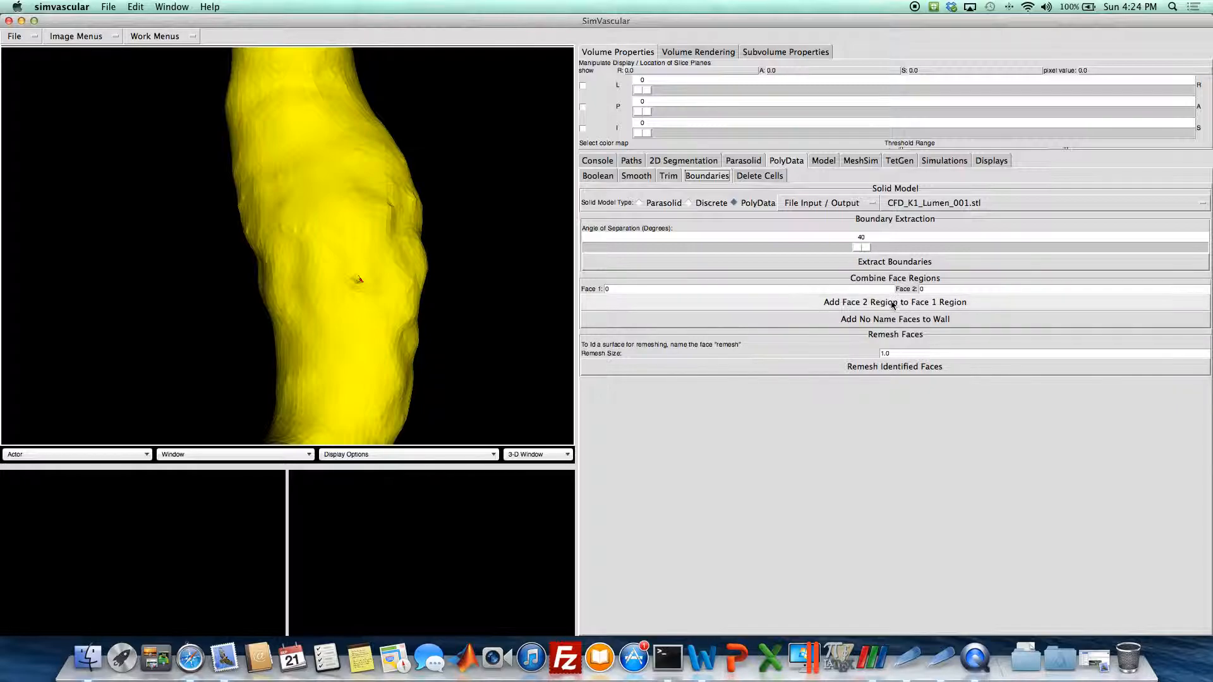
click(862, 320)
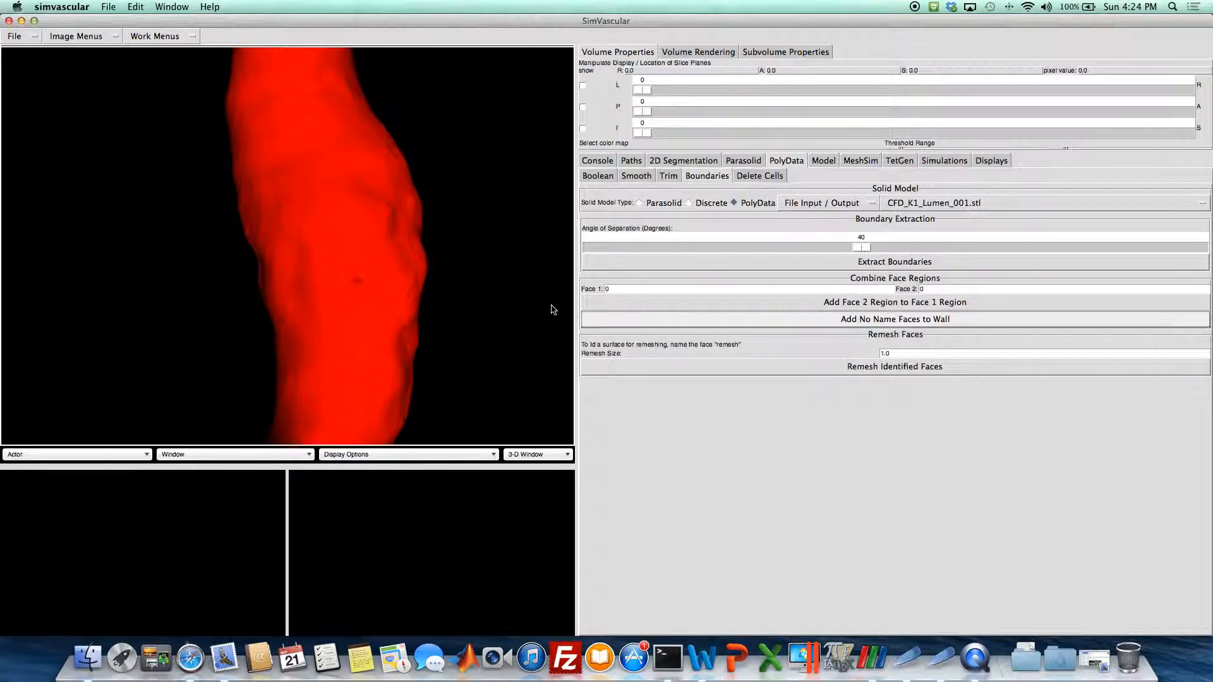
Highlight the merged wall and examine it closely for any remaining stray face regions
drag(385, 263, 361, 271)
key(p)
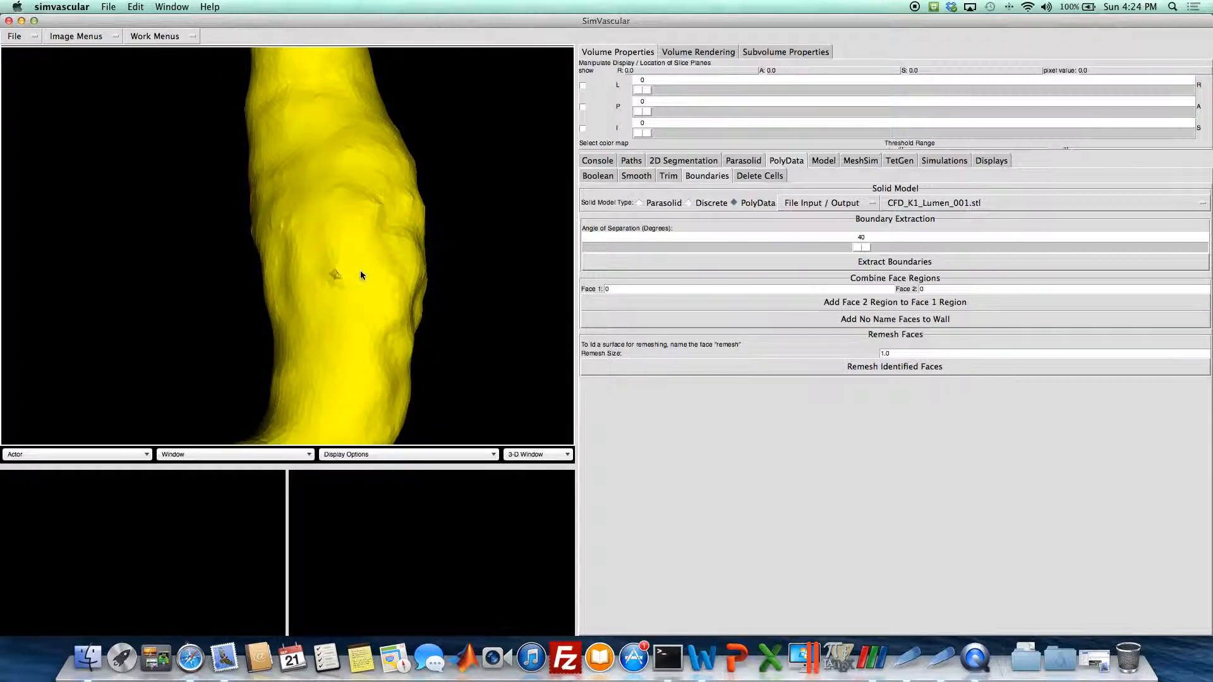
right_drag(361, 271, 354, 325)
drag(354, 325, 347, 329)
right_drag(347, 329, 331, 257)
drag(330, 257, 328, 221)
right_drag(328, 222, 331, 291)
drag(380, 225, 362, 241)
right_drag(362, 241, 361, 197)
drag(363, 201, 404, 228)
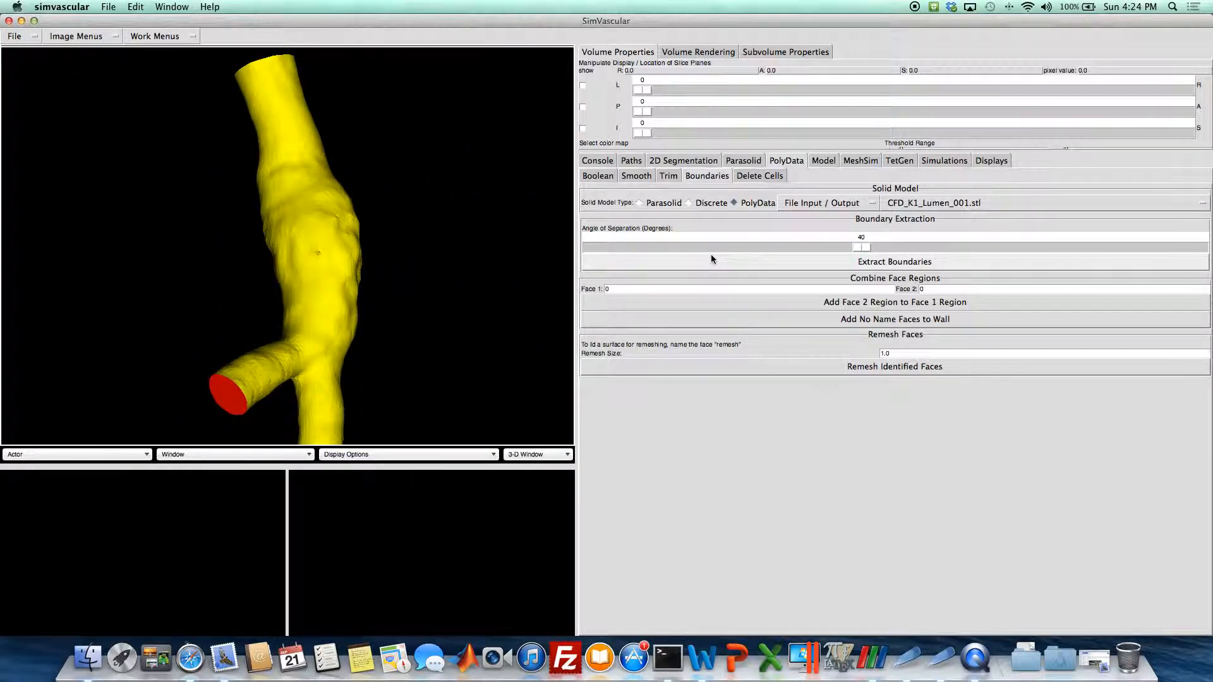
click(889, 317)
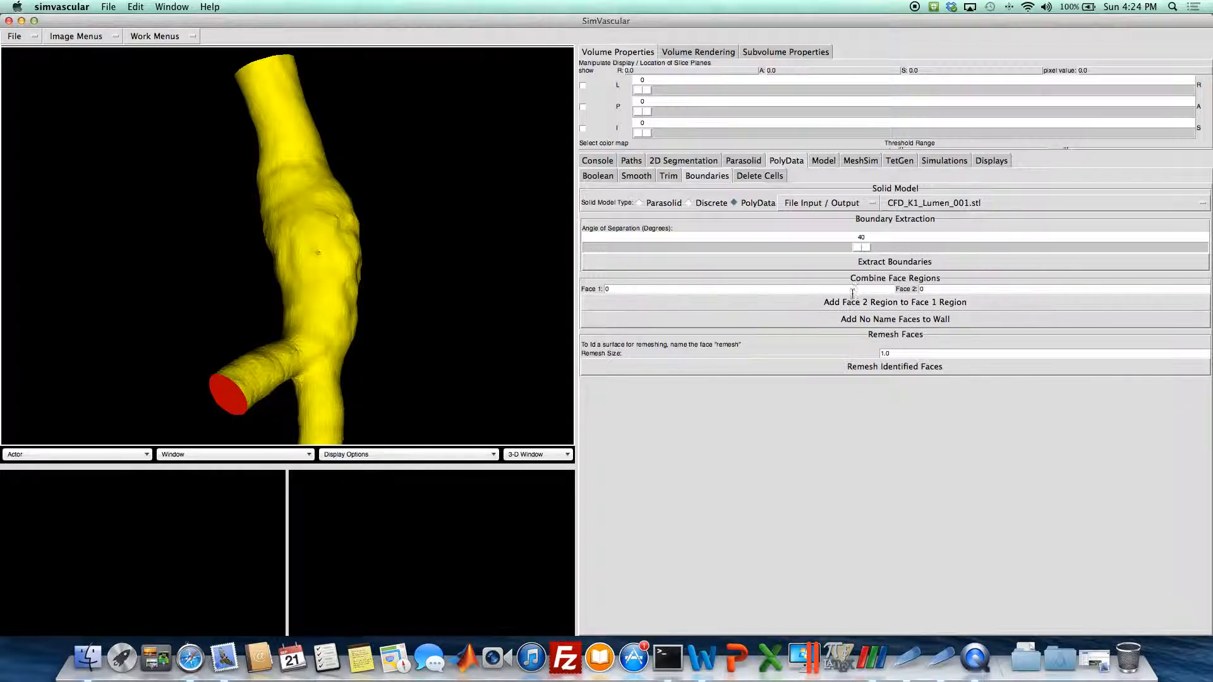
Check the updated face list, selecting the inlet and wall entries to identify their face numbers
drag(839, 291, 594, 290)
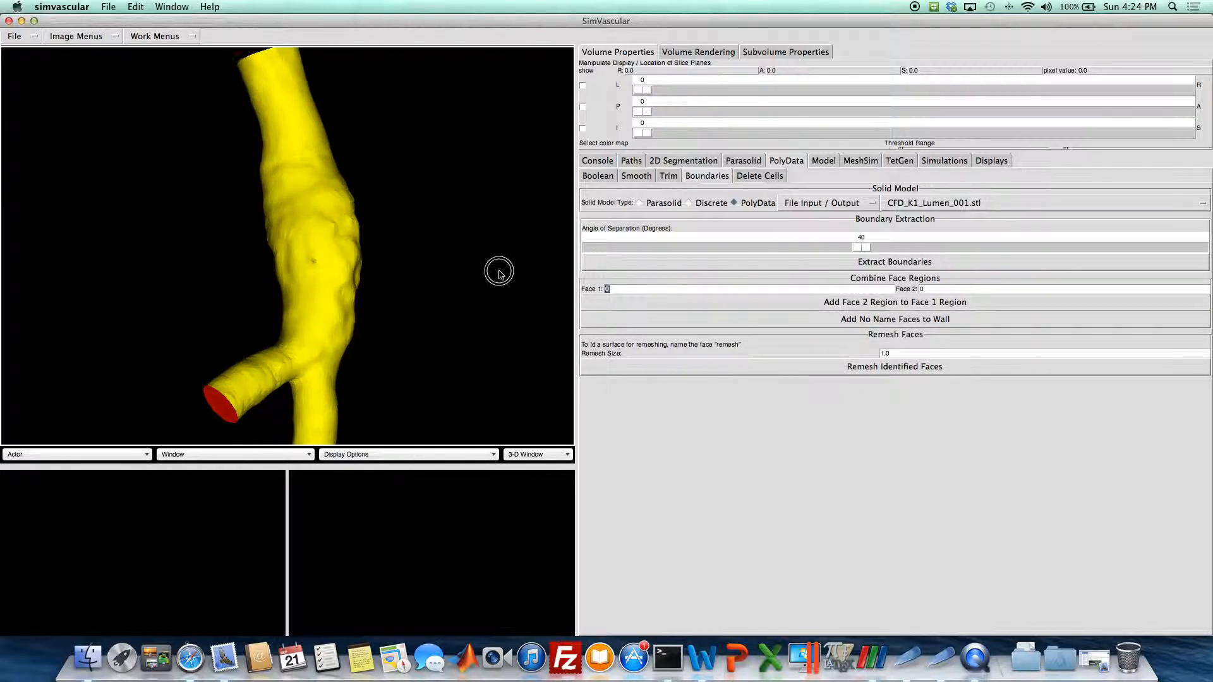
drag(498, 263, 458, 275)
drag(246, 78, 289, 134)
drag(317, 196, 312, 186)
drag(257, 132, 474, 209)
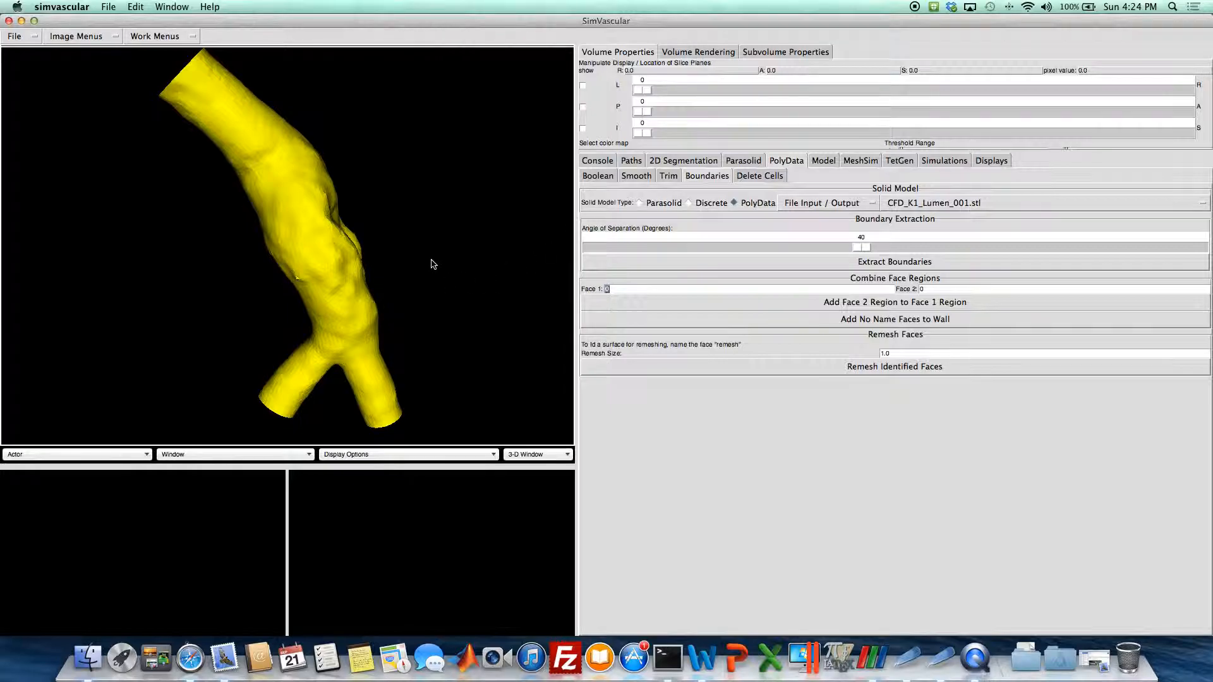
drag(434, 265, 637, 232)
click(823, 161)
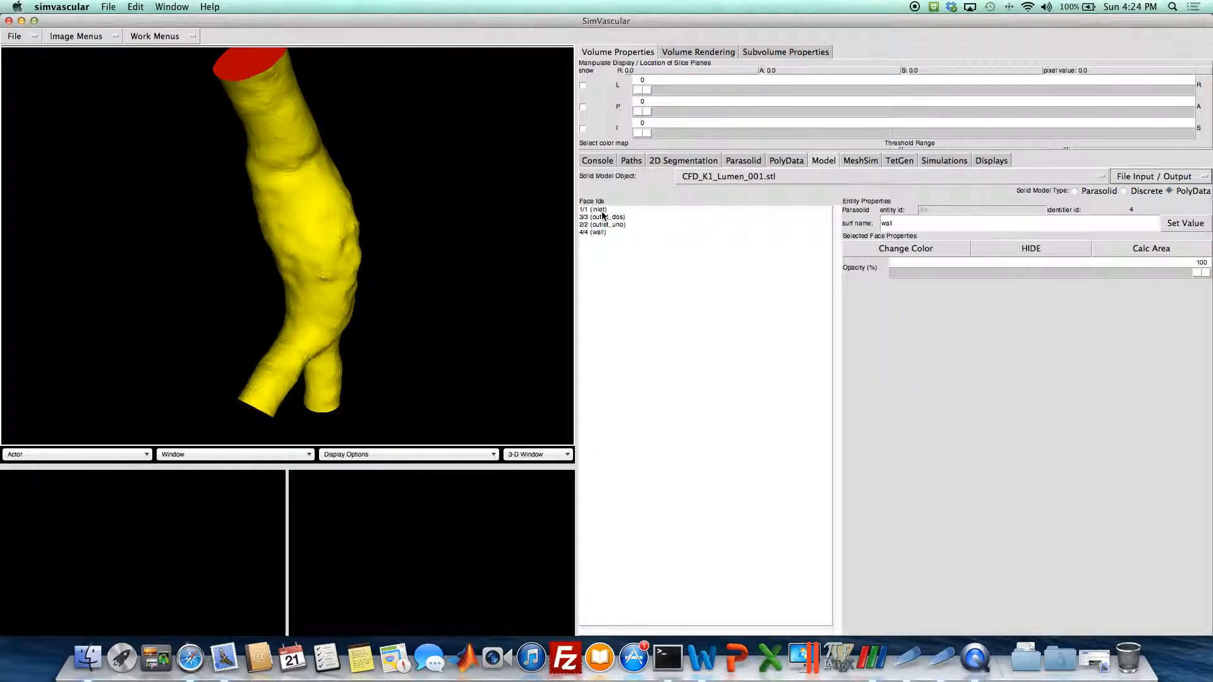
click(602, 211)
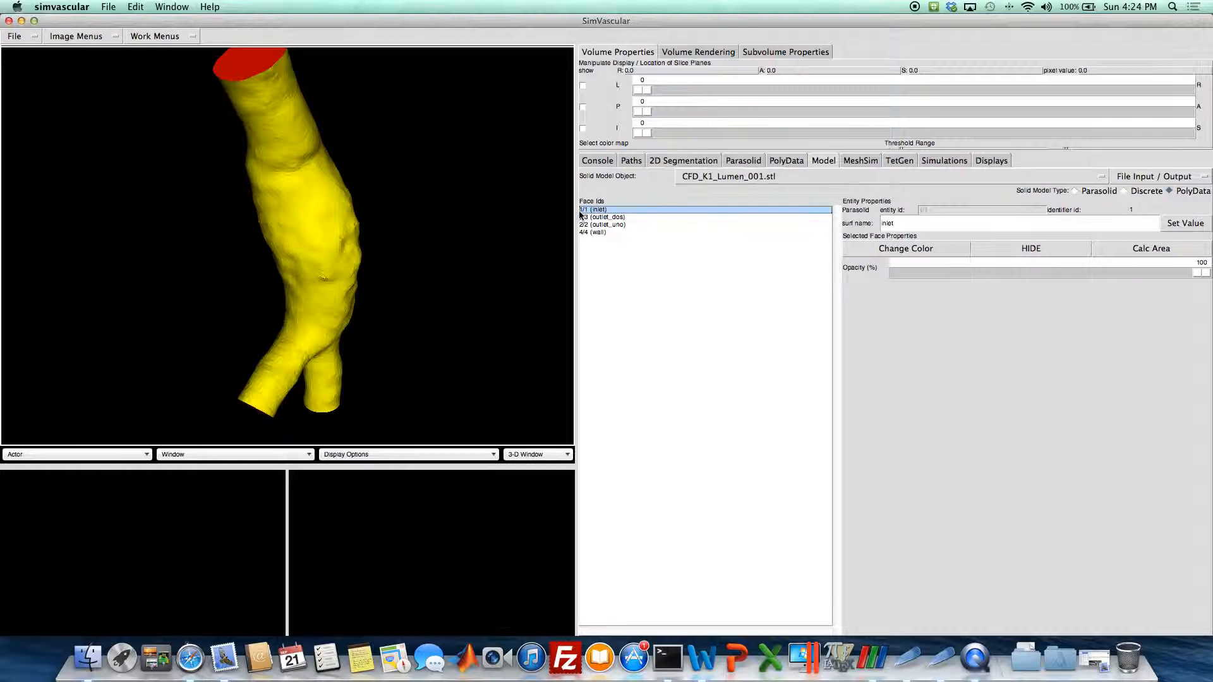
click(600, 233)
drag(461, 217, 468, 225)
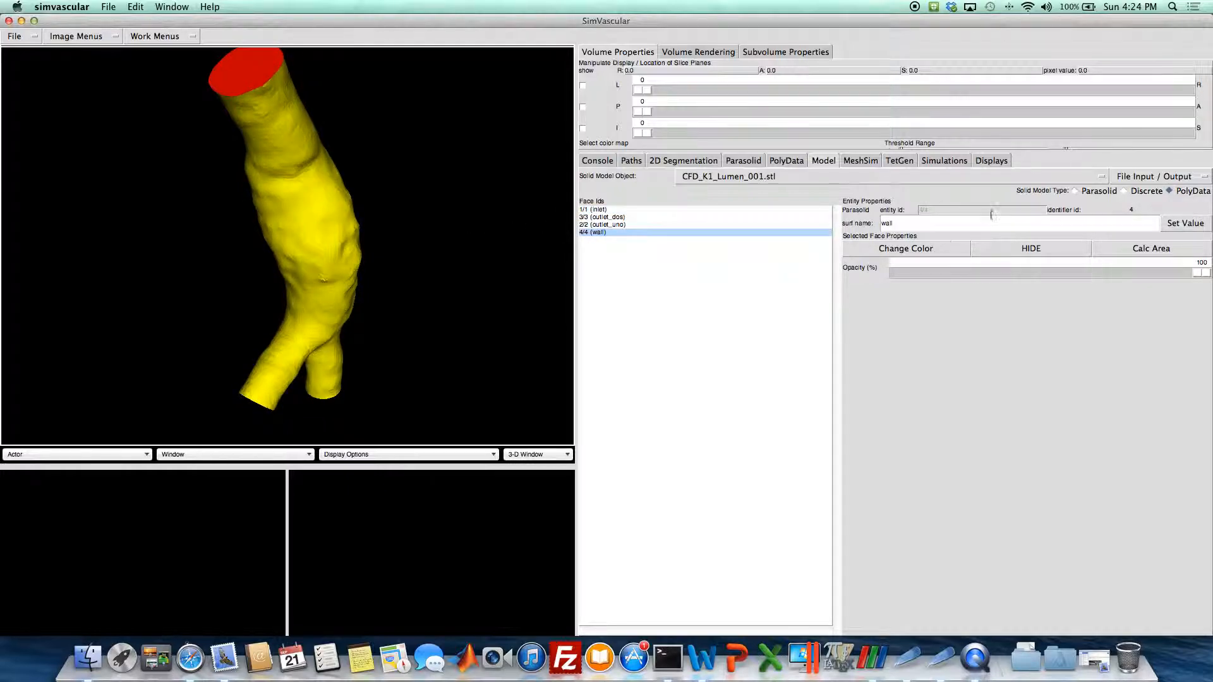
Add the wall region, face 4, to the inlet region, face 1, and highlight the combined face on the model
click(787, 161)
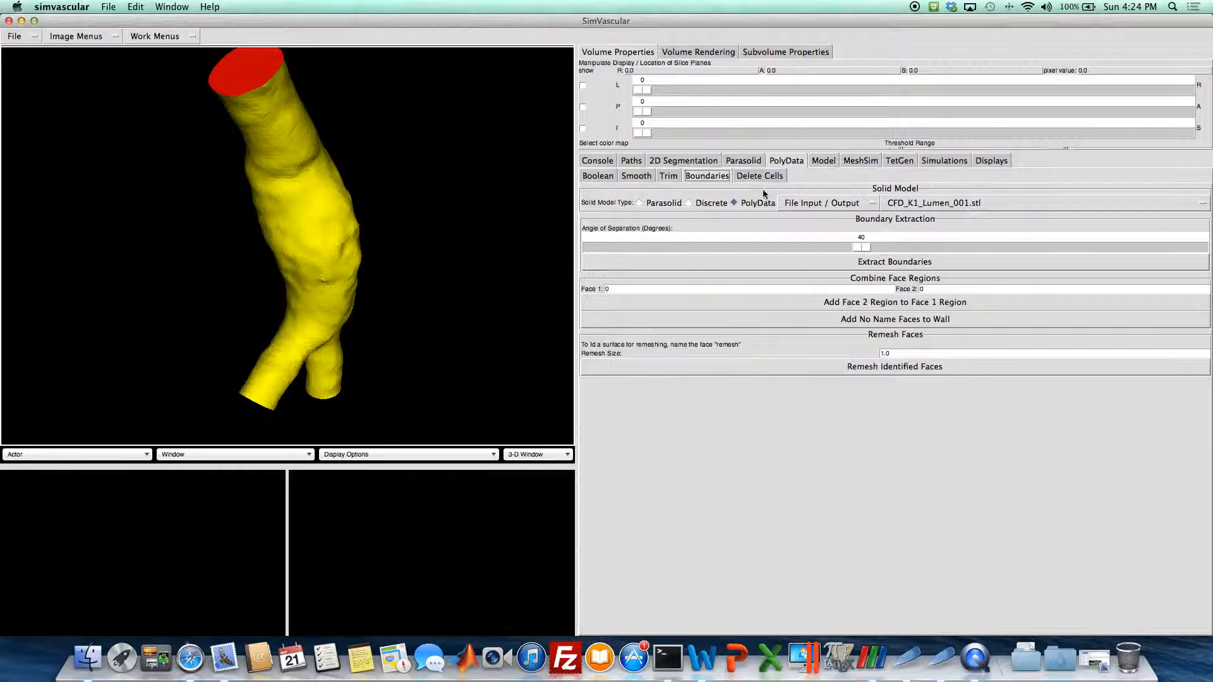
drag(620, 289, 585, 284)
drag(937, 288, 870, 287)
click(861, 308)
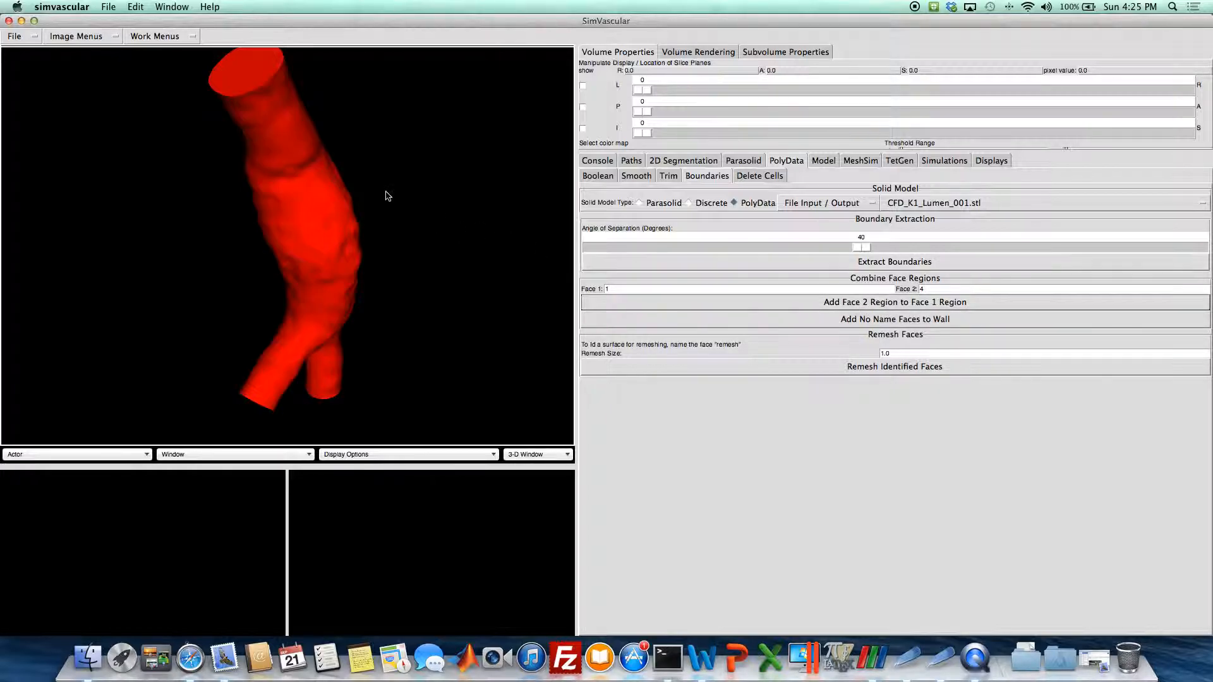
mouse_move(333, 207)
mouse_down()
mouse_move(318, 203)
mouse_move(347, 189)
mouse_move(355, 217)
mouse_move(338, 162)
mouse_move(339, 203)
mouse_up()
right_drag(338, 203, 325, 192)
drag(324, 192, 328, 244)
drag(436, 225, 346, 214)
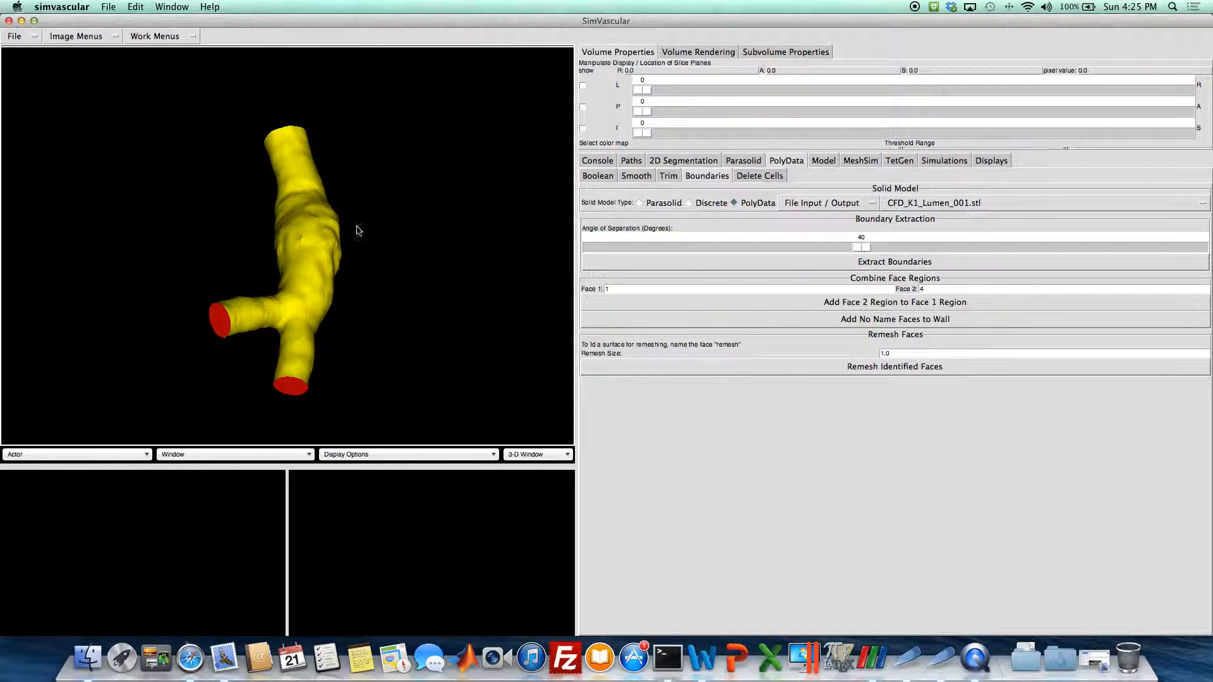
Switch to deleting PolyData cells, clear the displayed model from the 3-D view, and read CFD_K1_Lumen_001.stl again
click(753, 179)
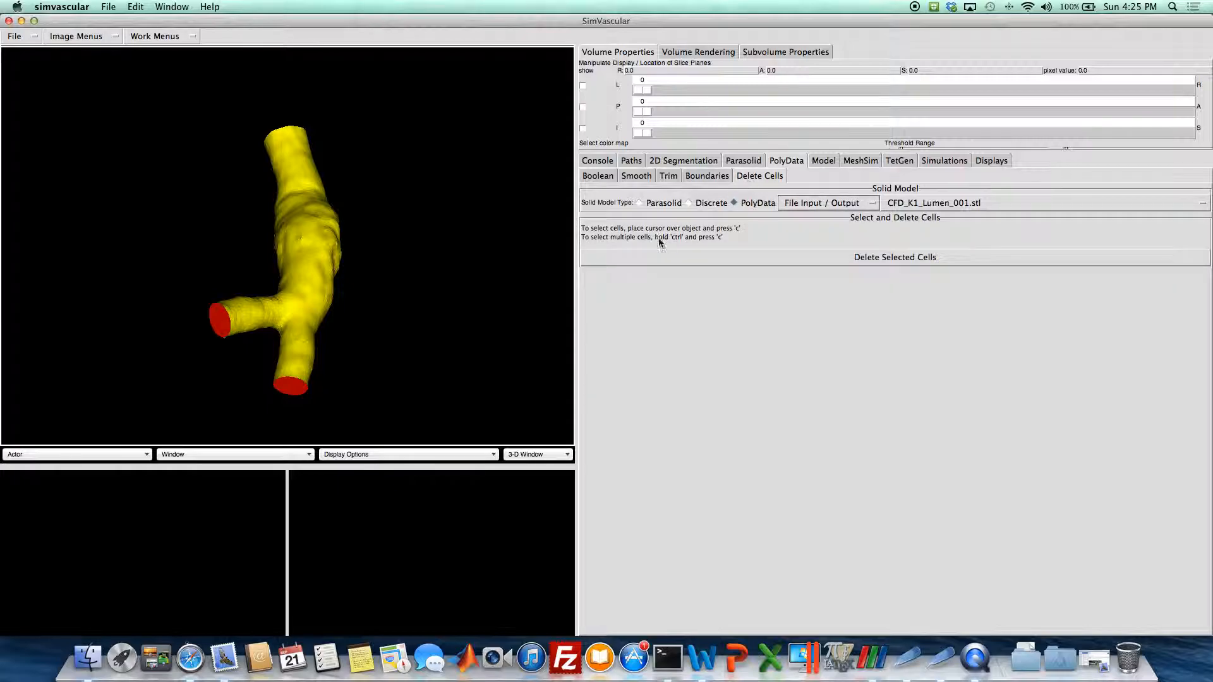
click(62, 457)
click(52, 477)
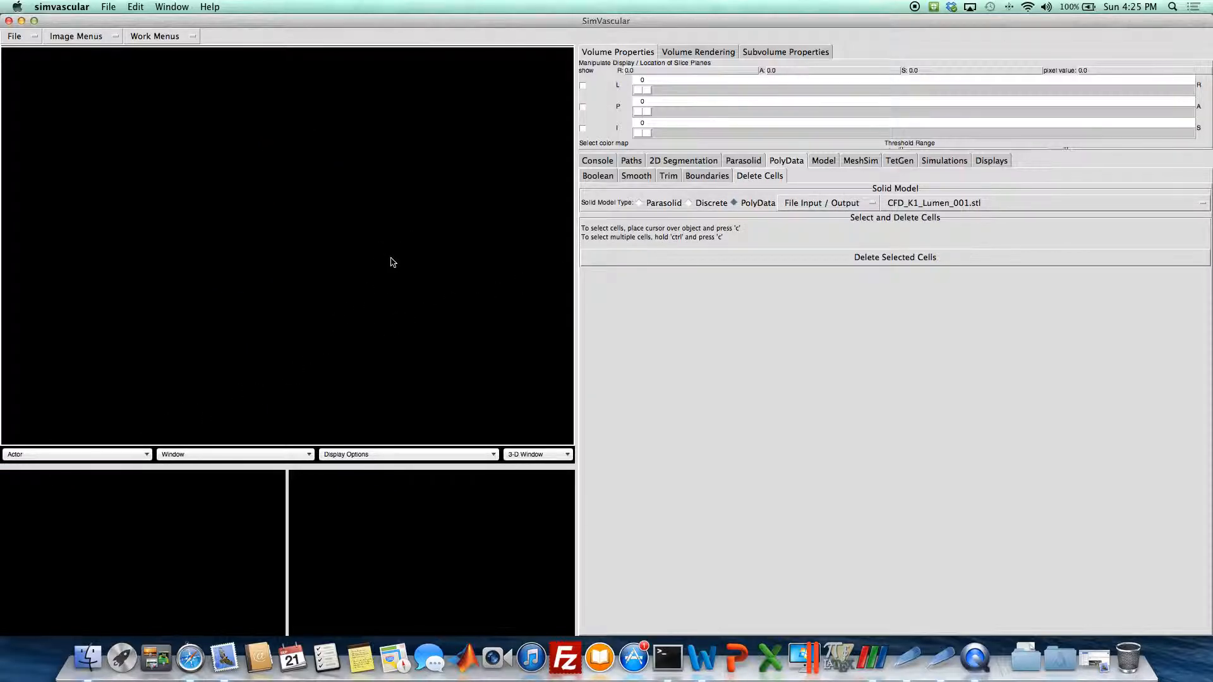
click(852, 211)
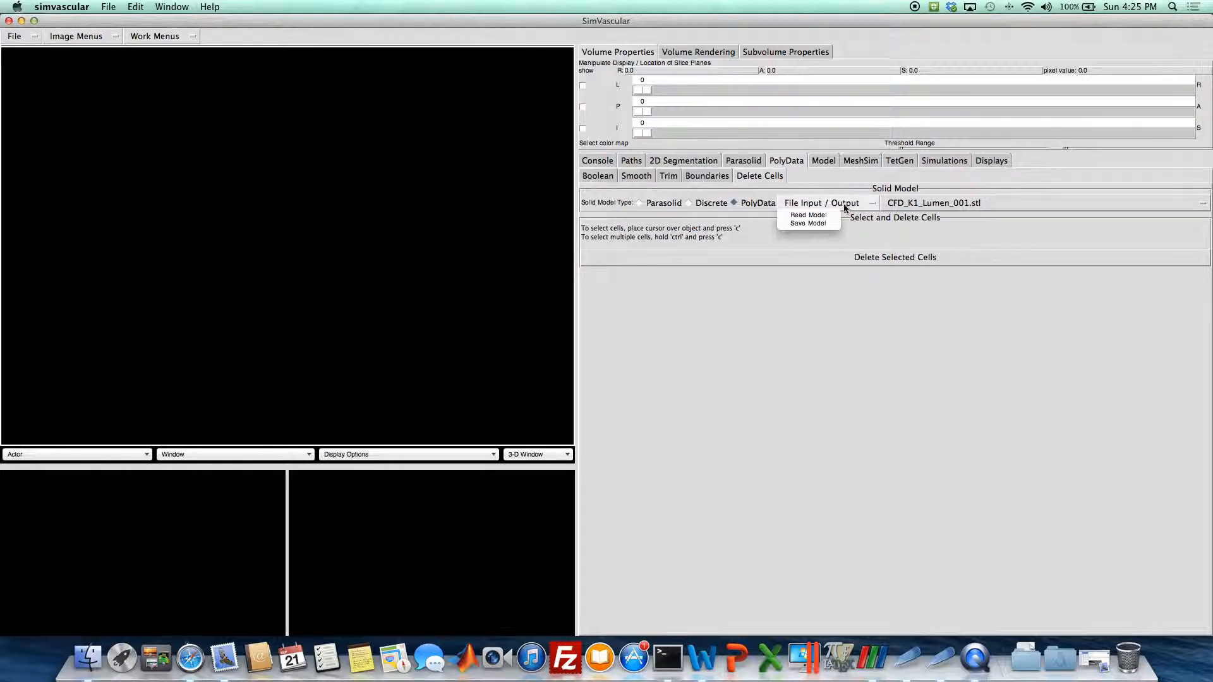
click(818, 214)
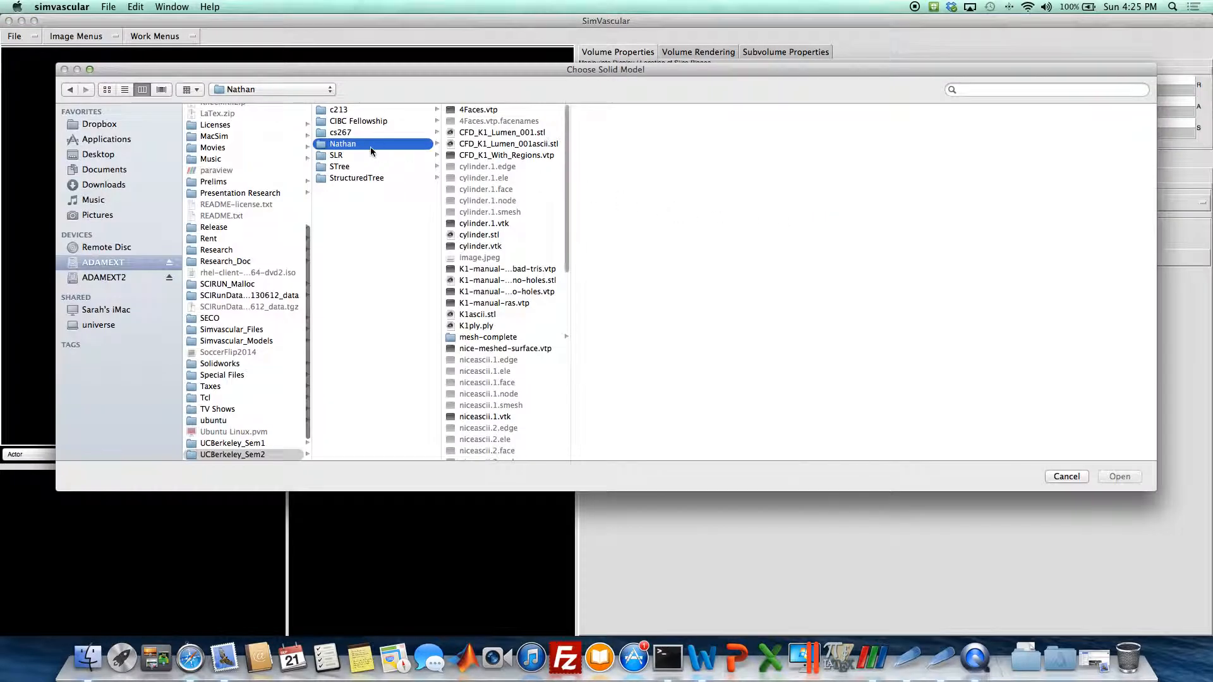
double_click(502, 132)
Examine the reloaded vessel surface closely to locate the small pinched defect on its bulging wall
drag(372, 246, 332, 217)
scroll(325, 238, up, 4)
scroll(333, 219, down, 4)
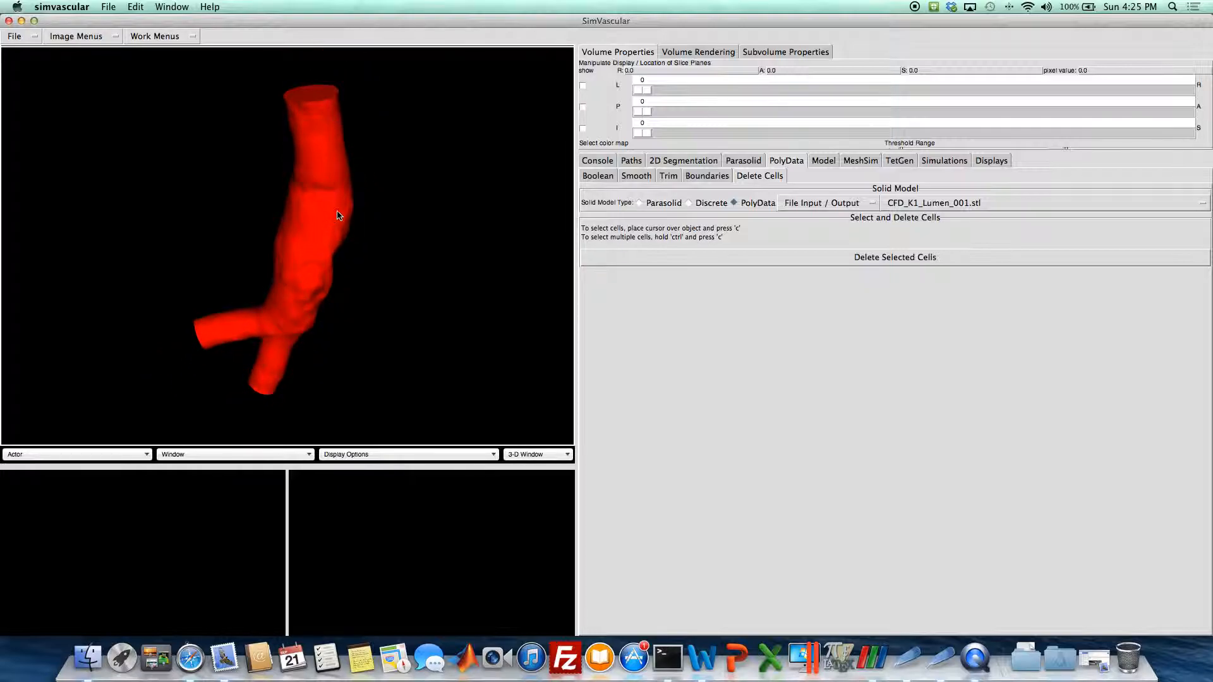
drag(556, 218, 490, 206)
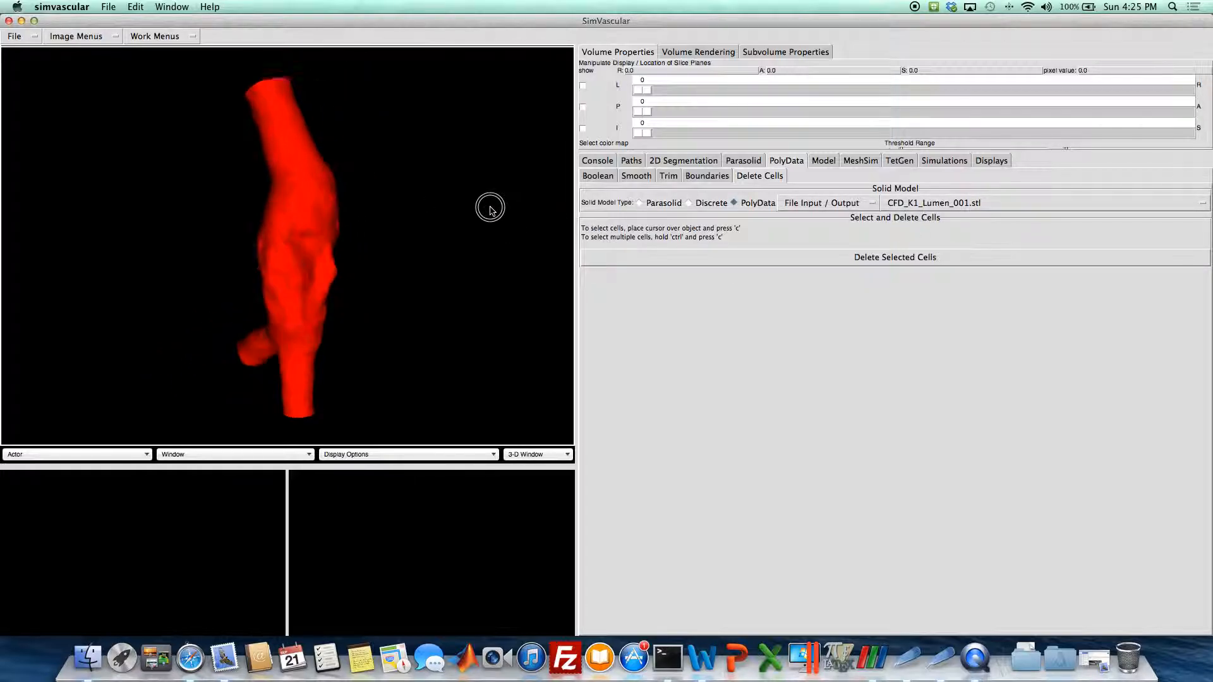
scroll(408, 263, up, 6)
scroll(297, 328, up, 6)
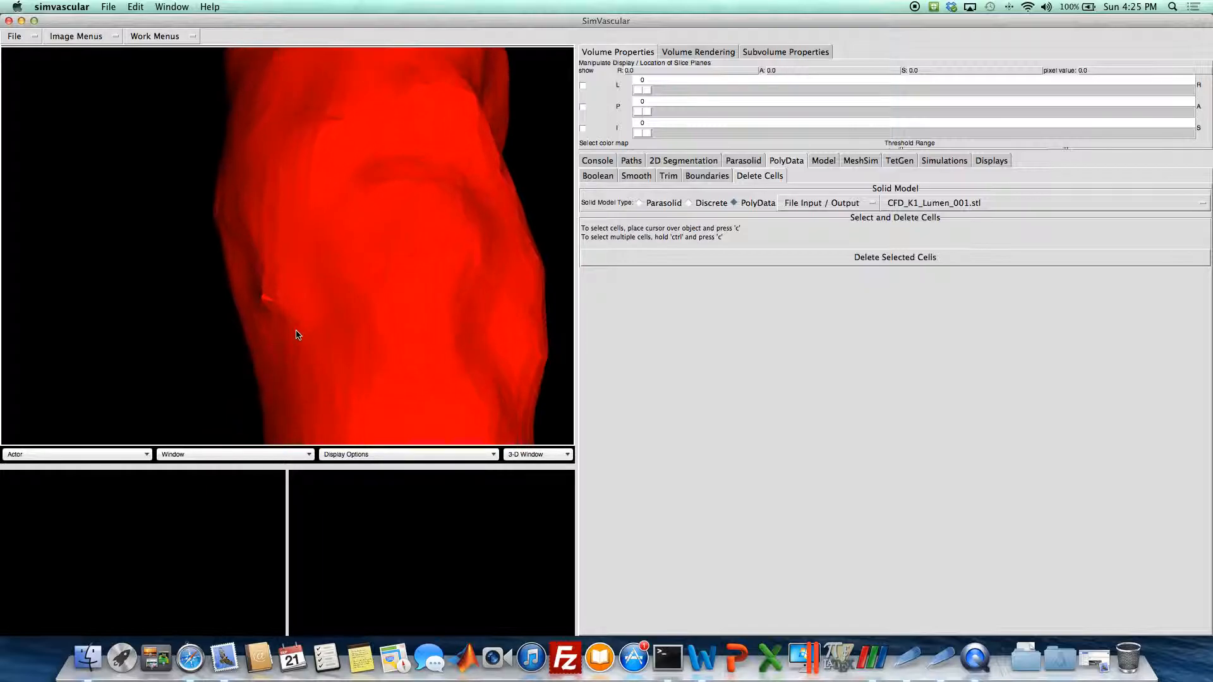
scroll(307, 324, down, 8)
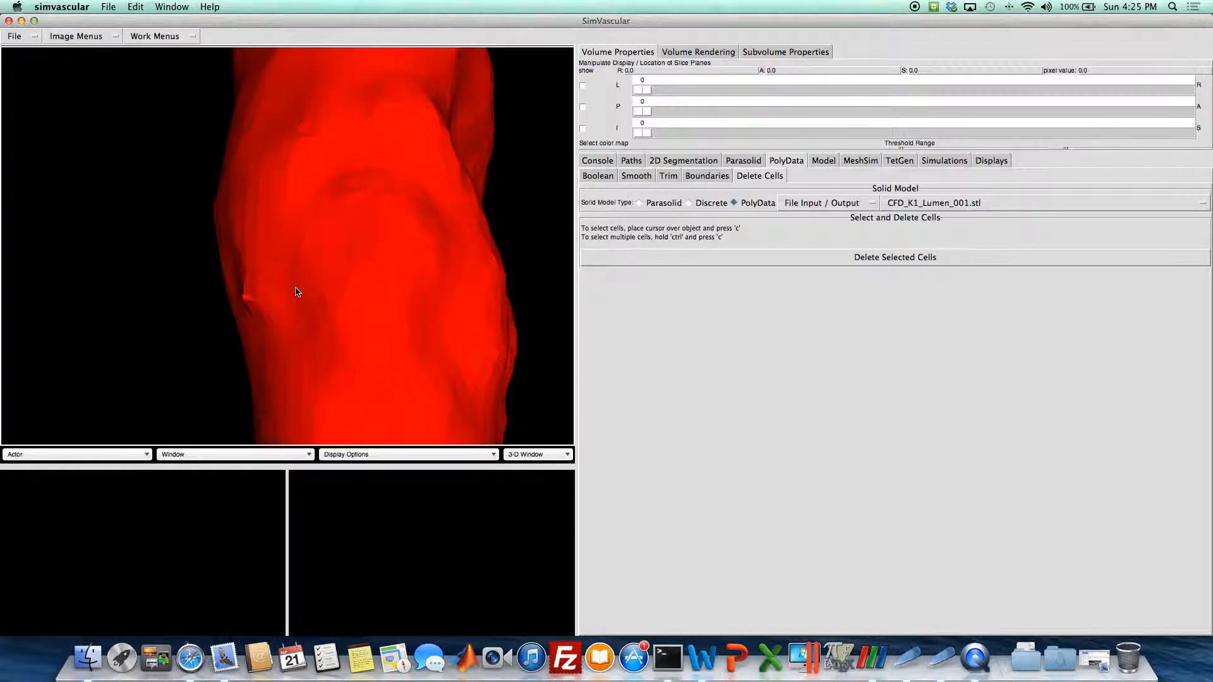
drag(292, 292, 295, 292)
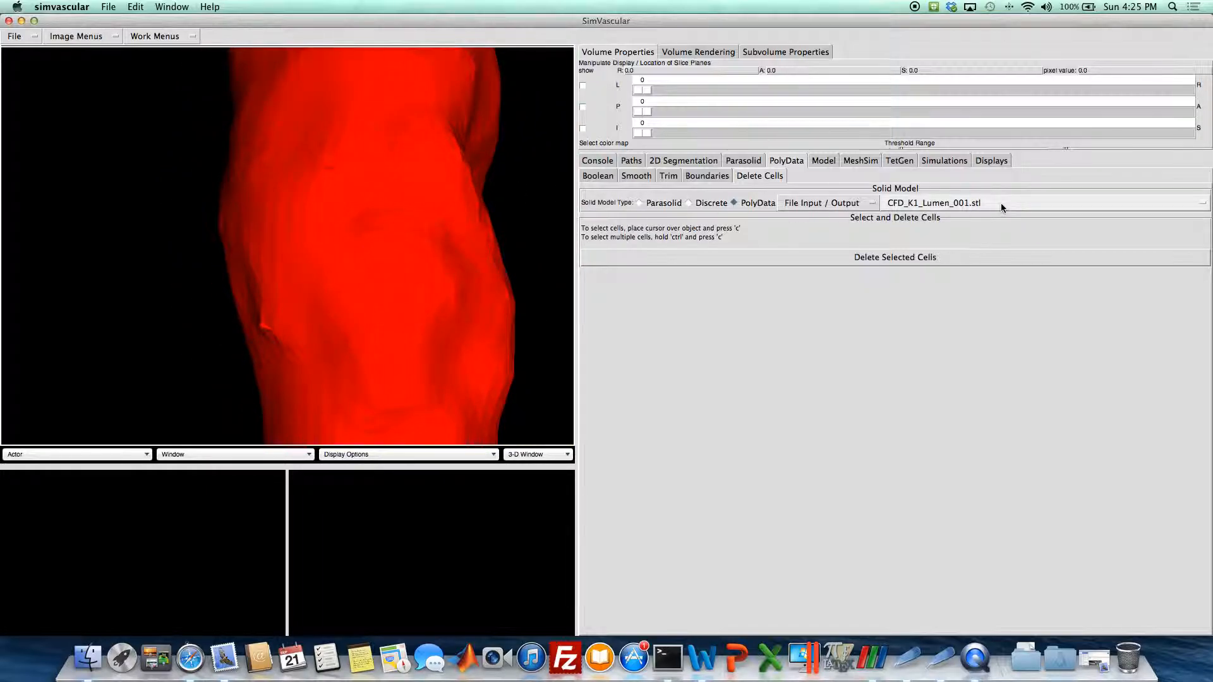
drag(461, 306, 339, 312)
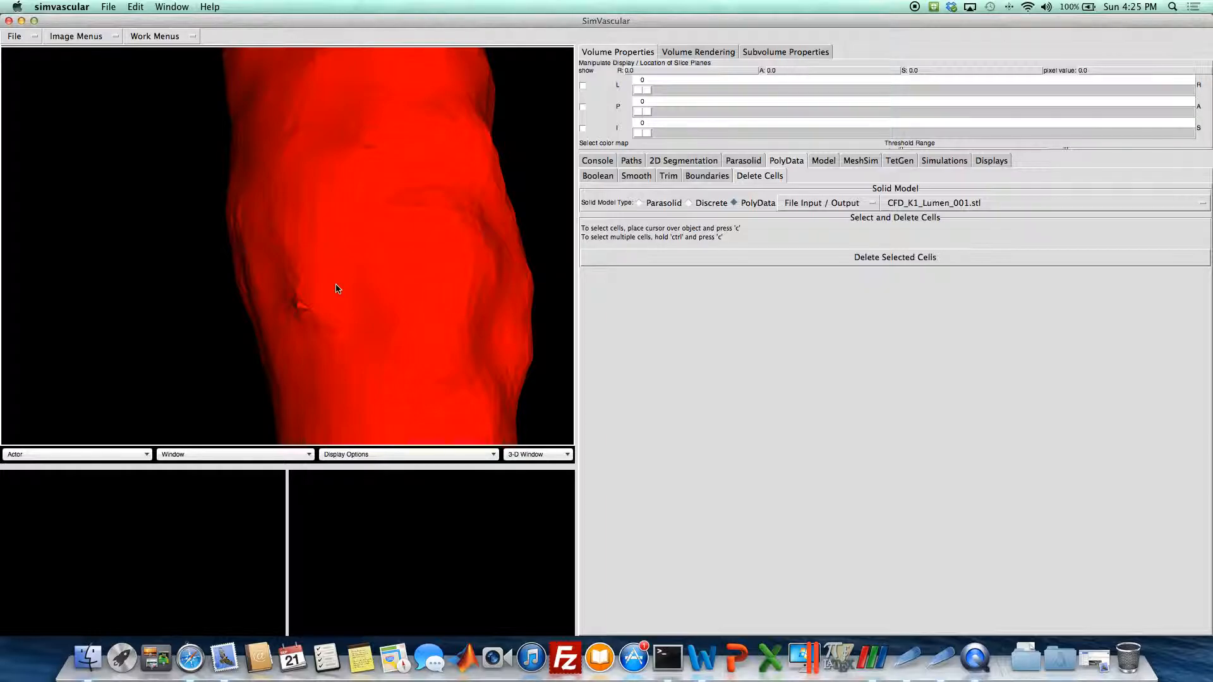
Select single surface cells one at a time near the defect on the vessel wall
key(c)
key(c)
key(c)
key(c)
key(c)
key(c)
Select the group of narrow, folded cells at the pinched defect in the wall
drag(317, 294, 313, 315)
right_drag(314, 314, 337, 337)
mouse_move(337, 336)
mouse_down()
mouse_move(336, 306)
mouse_move(339, 343)
mouse_up()
right_drag(340, 337, 307, 274)
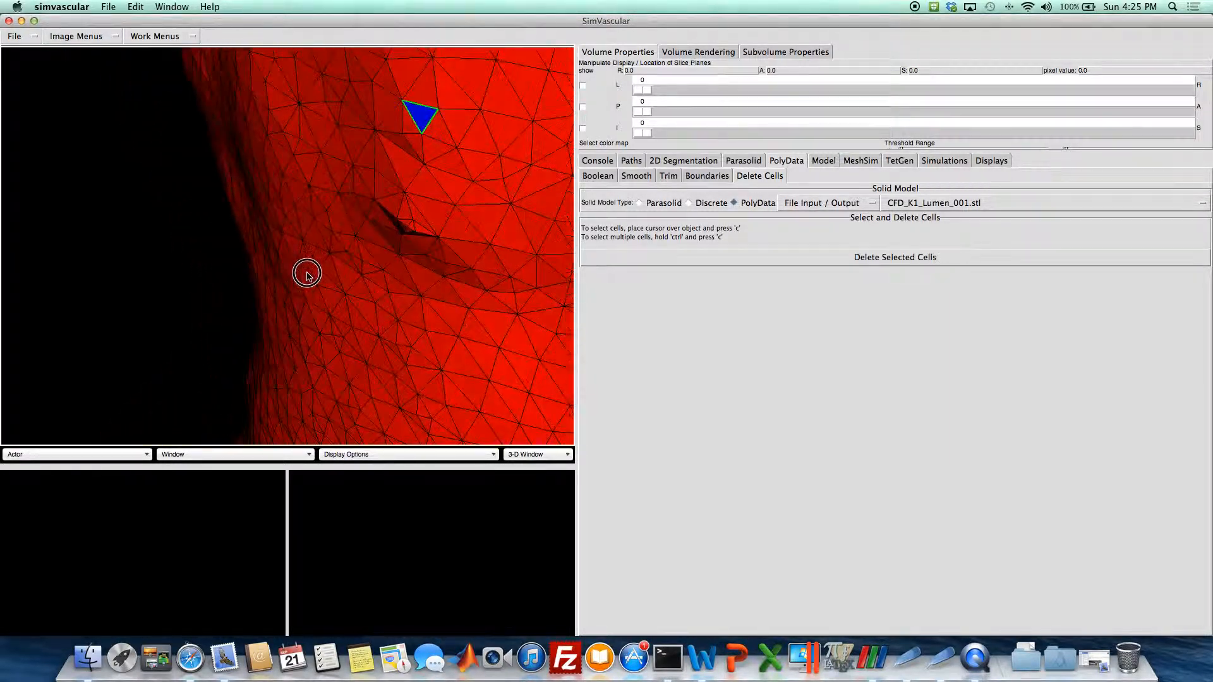
drag(307, 272, 312, 273)
right_drag(401, 253, 394, 260)
drag(394, 260, 406, 258)
right_drag(406, 256, 443, 266)
drag(443, 266, 375, 274)
drag(340, 314, 323, 206)
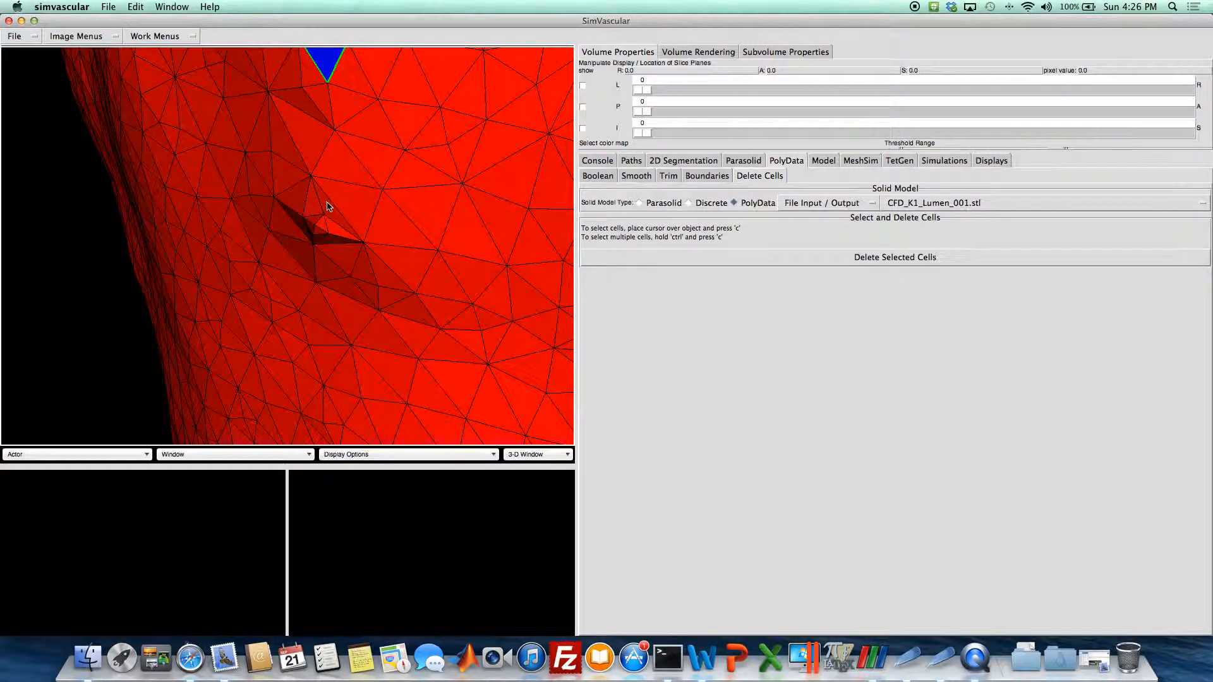
key(c)
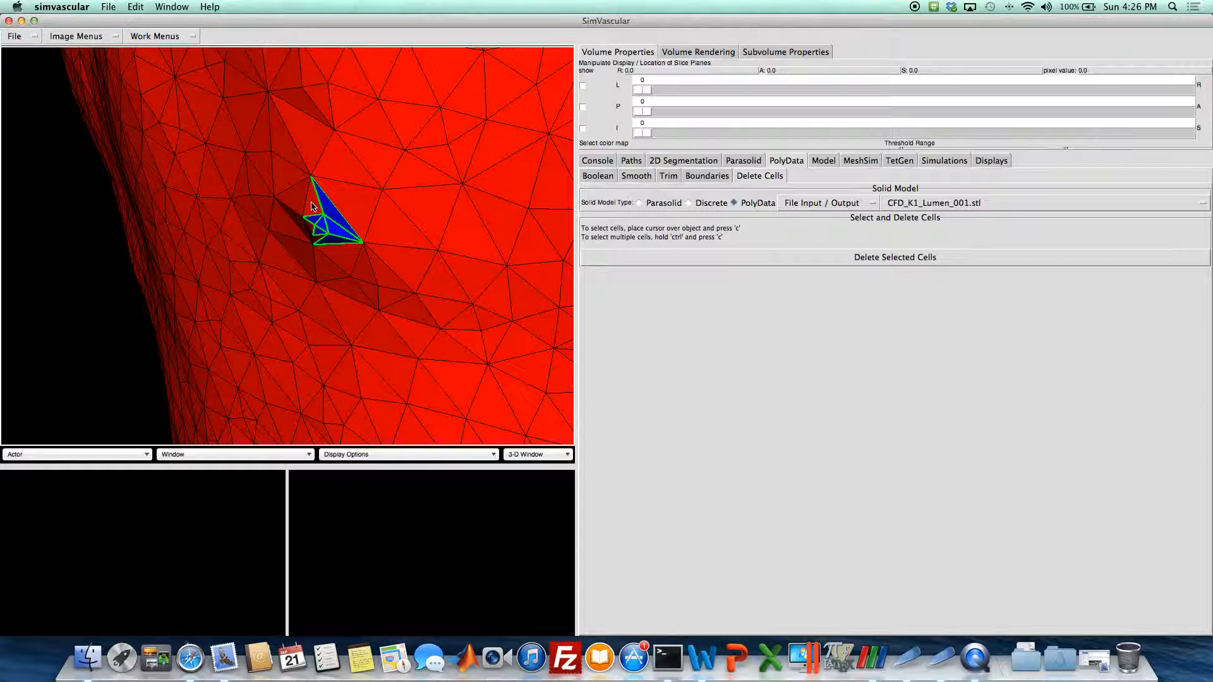
Replace the selection with individual cells beside the defect, one at a time
key(c)
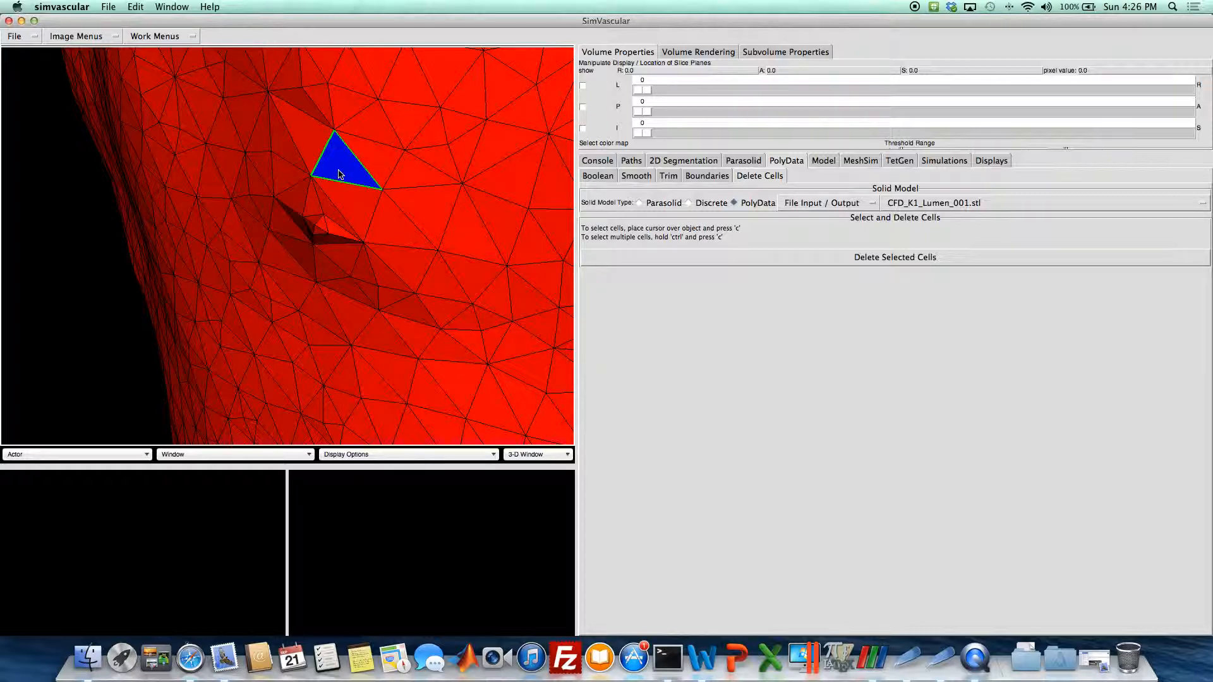
key(c)
key(c)
key(c)
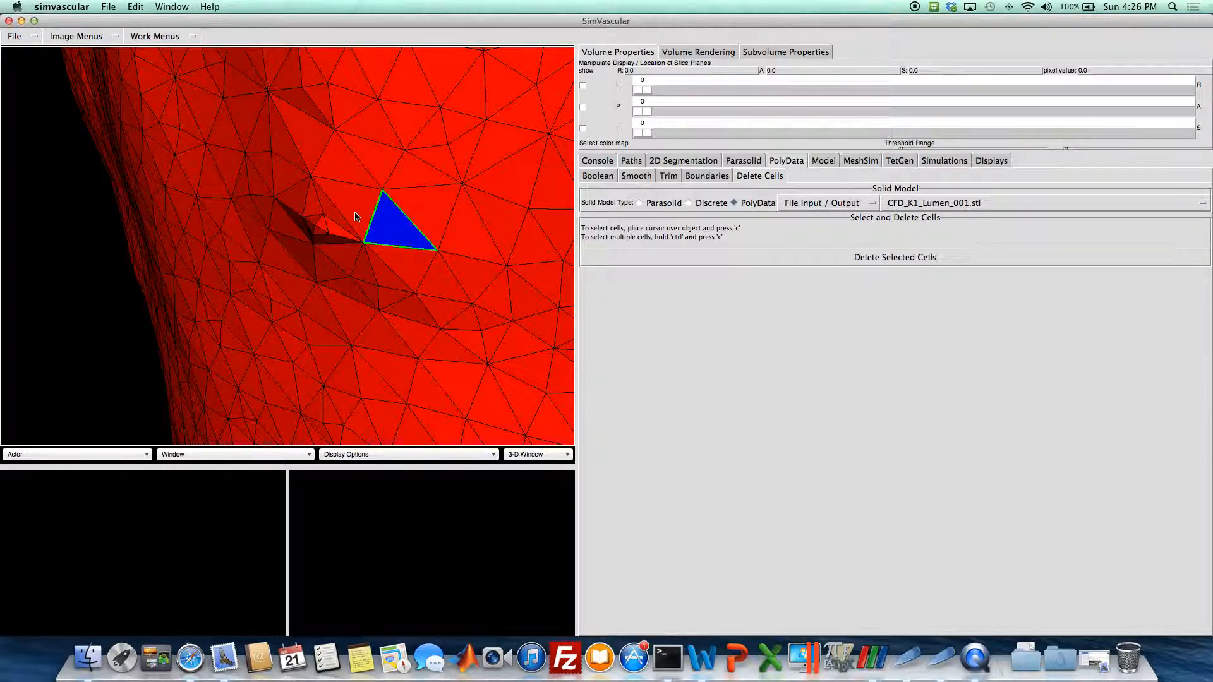
Add the adjoining cells along the upper edge of the defect to the selection as one connected strip
key(ctrl+c)
key(ctrl+c)
key(ctrl+c)
key(ctrl+c)
key(ctrl+c)
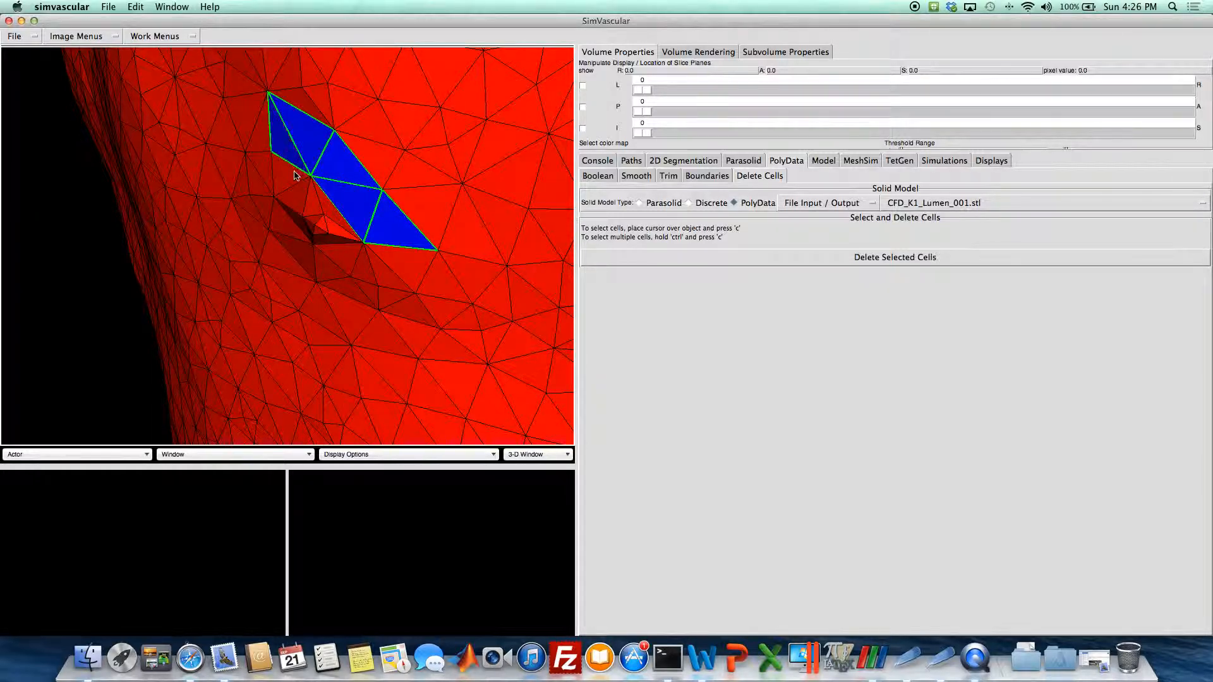
key(ctrl+c)
Select all the small folded cells that make up the pinched wall defect together and delete them from the surface
key(c)
key(ctrl+c)
key(ctrl+c)
key(ctrl+c)
key(ctrl+c)
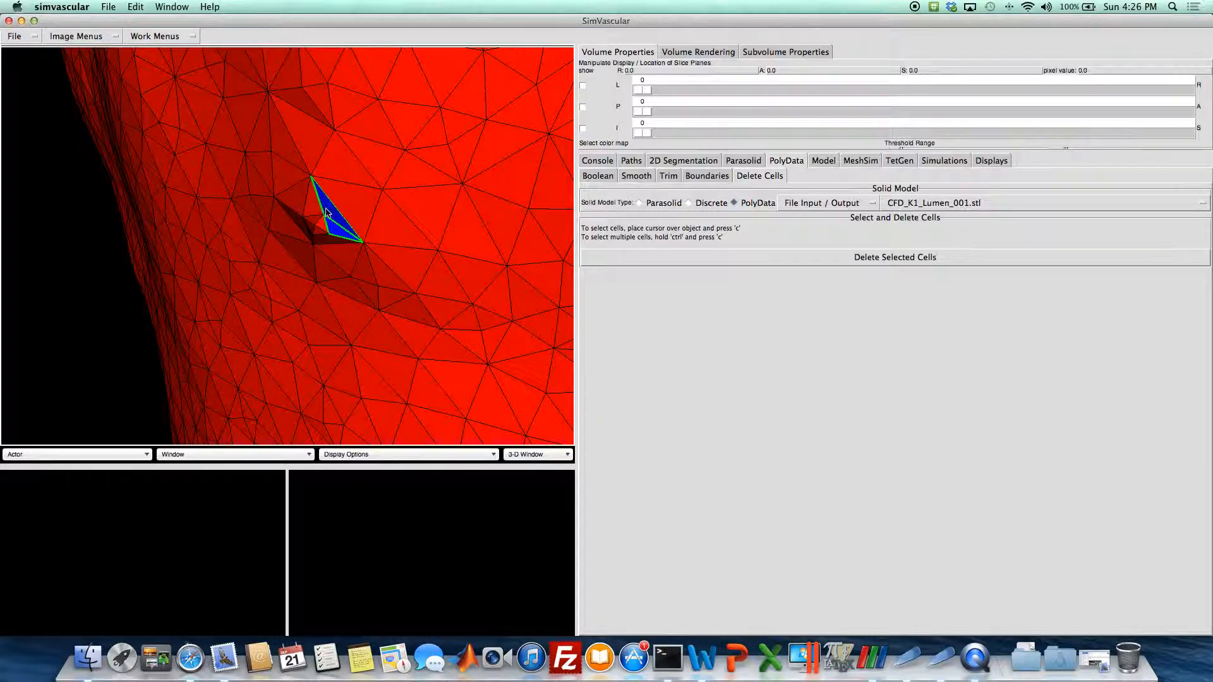
drag(297, 225, 388, 212)
mouse_move(400, 164)
mouse_down()
mouse_move(393, 198)
mouse_move(393, 163)
mouse_up()
right_drag(393, 163, 364, 152)
drag(316, 156, 315, 163)
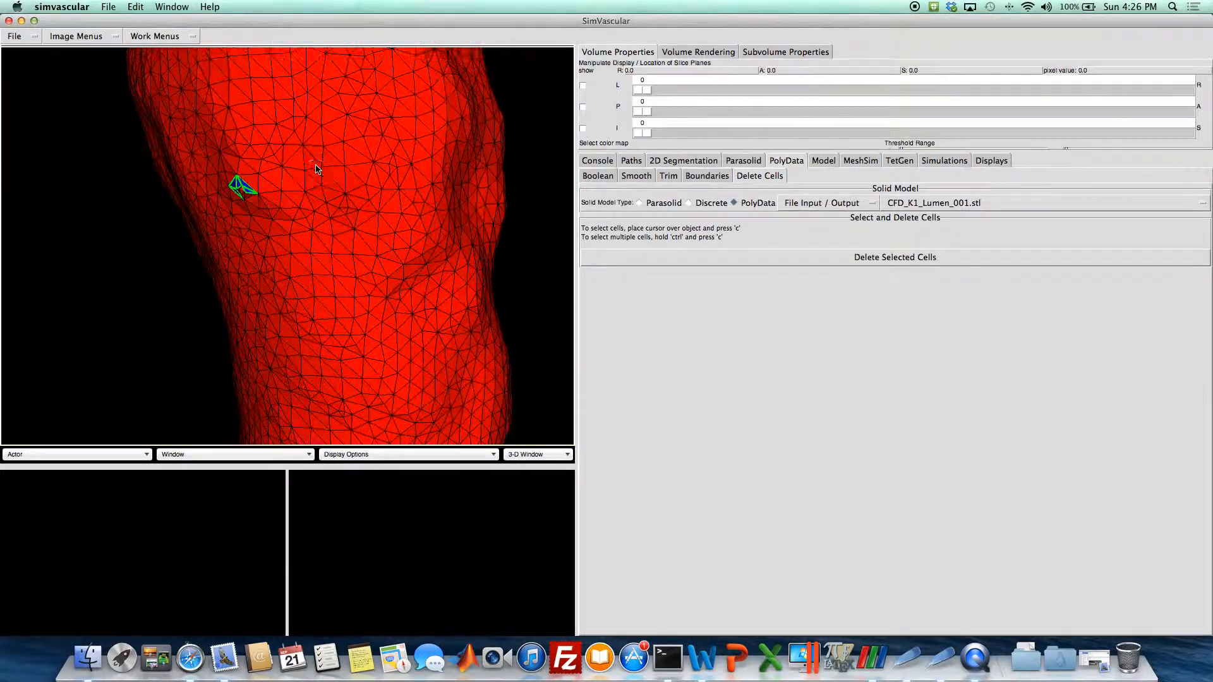
right_drag(282, 154, 230, 170)
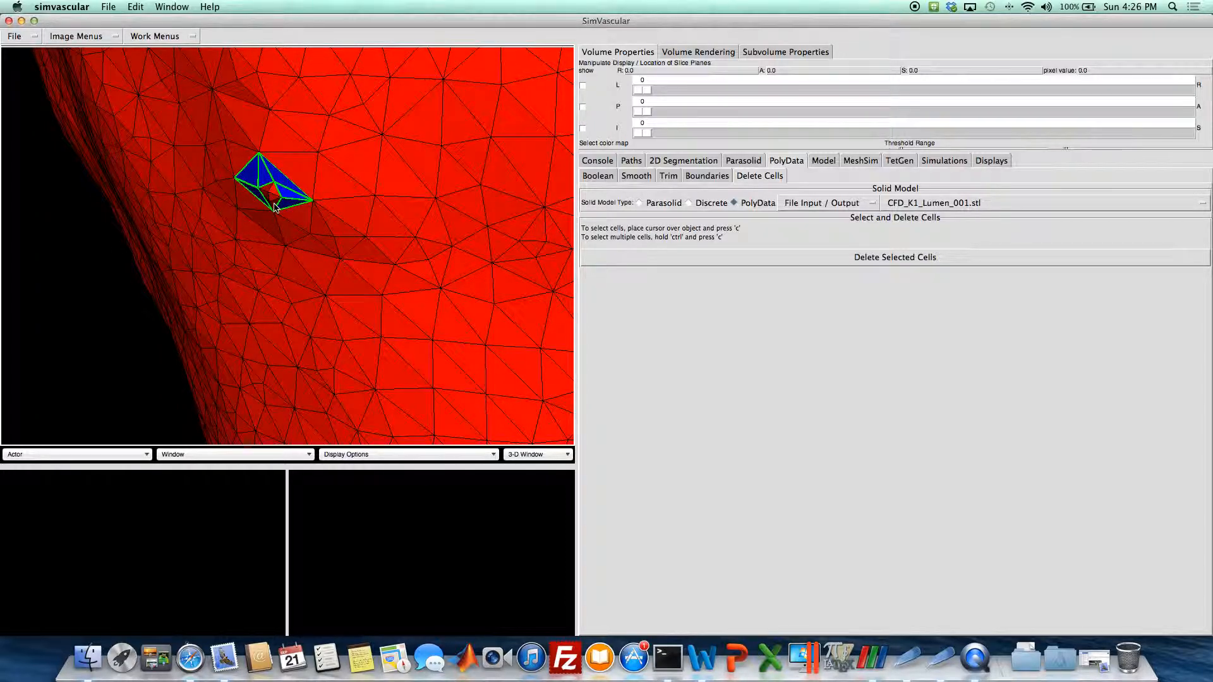
drag(281, 215, 358, 231)
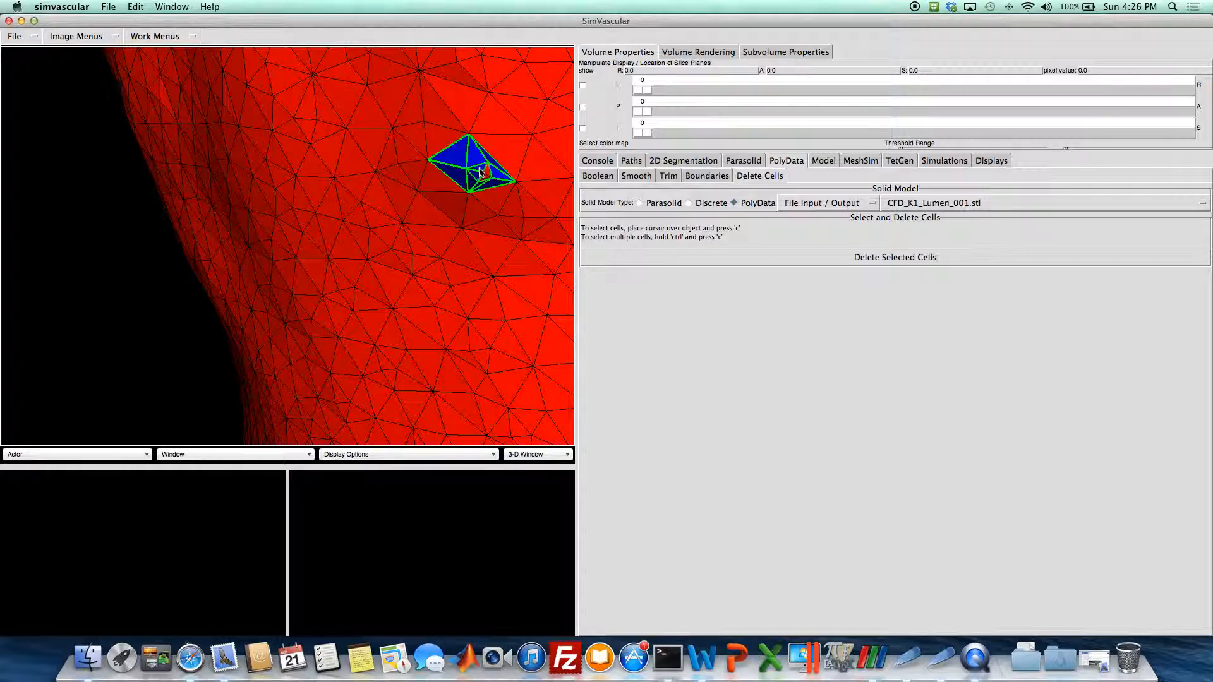
drag(498, 213, 425, 238)
scroll(425, 237, up, 5)
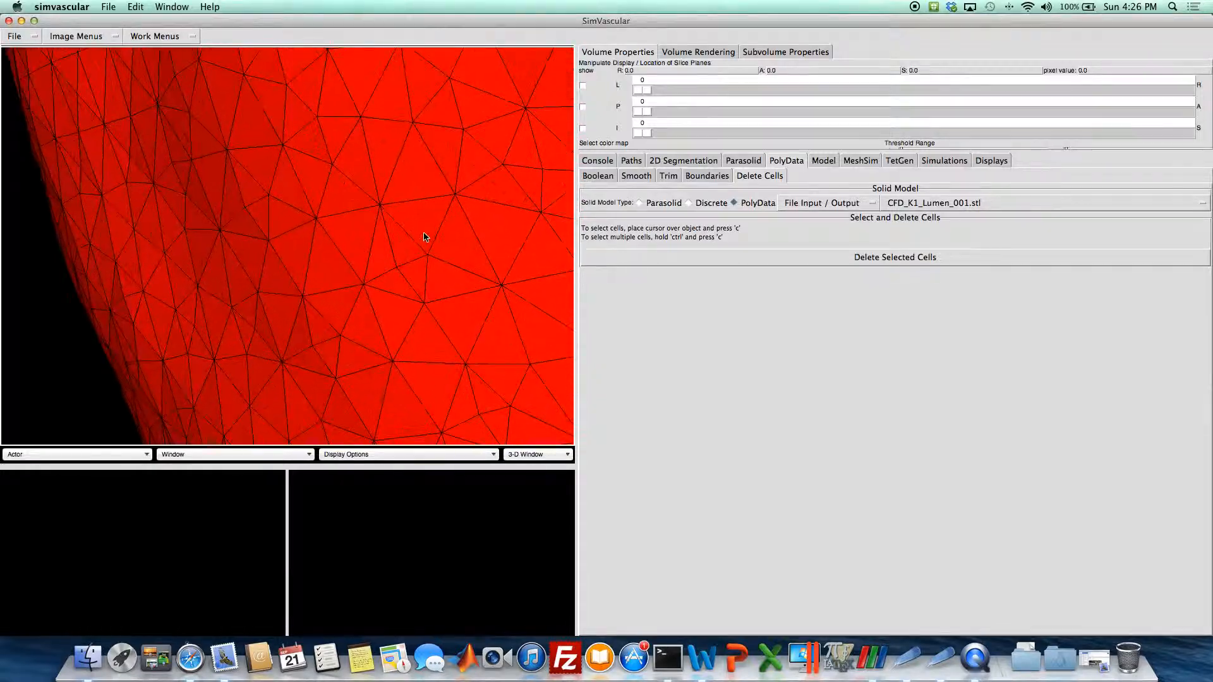
drag(477, 192, 350, 316)
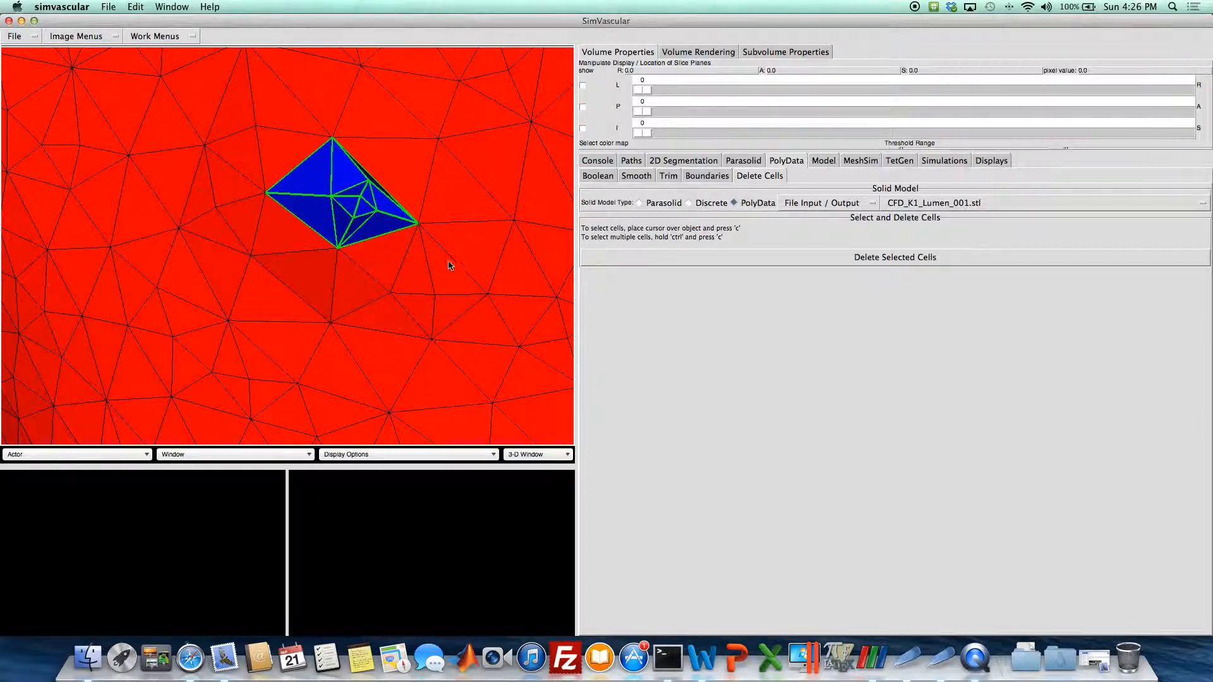
drag(448, 261, 412, 282)
click(882, 258)
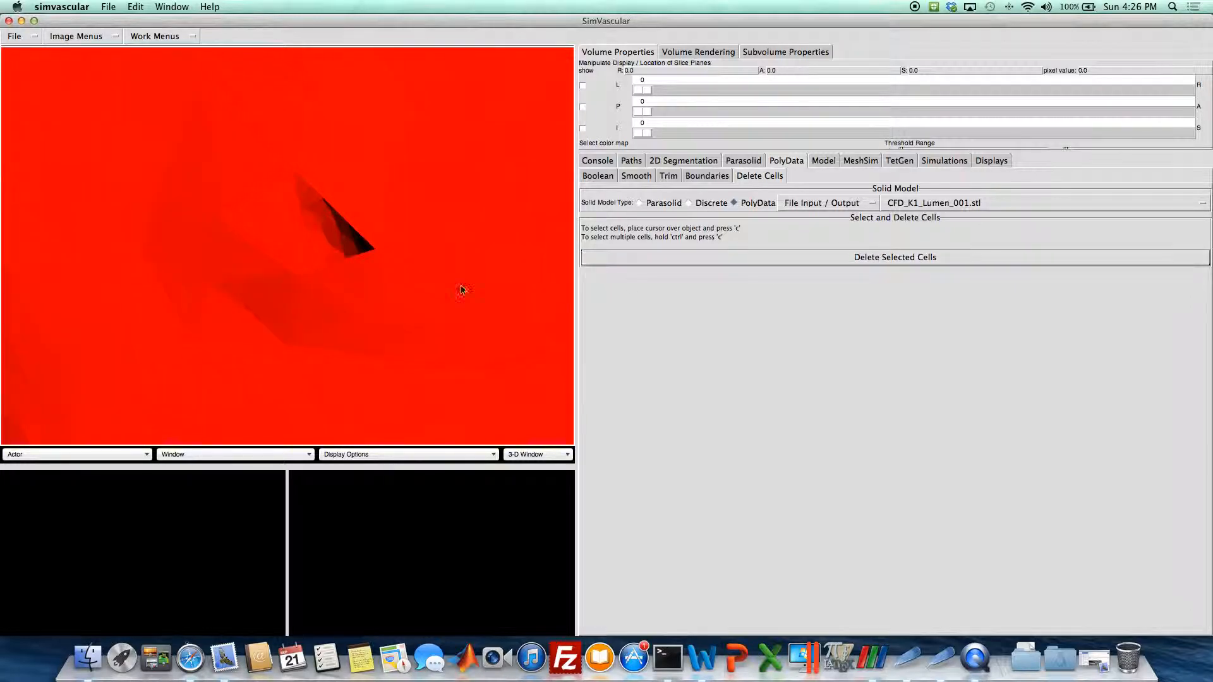
Save the edited model to the Desktop as CFD_K1_Lumen_001_example.vtk
scroll(345, 314, down, 5)
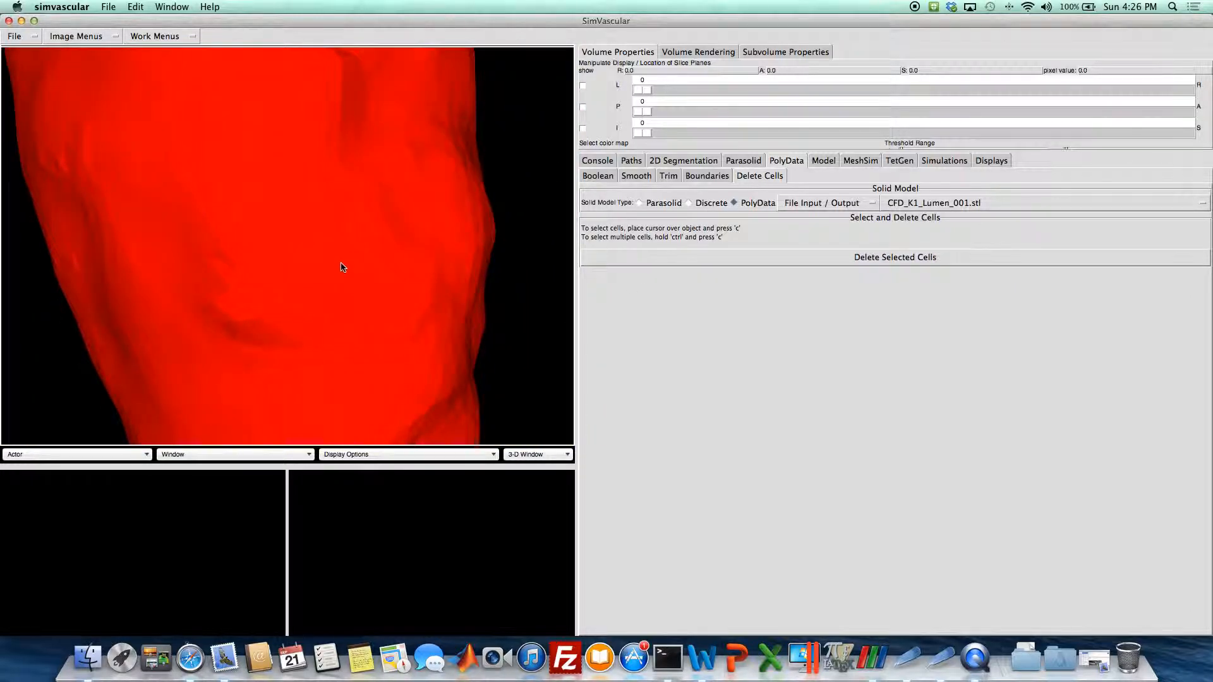
scroll(311, 271, up, 5)
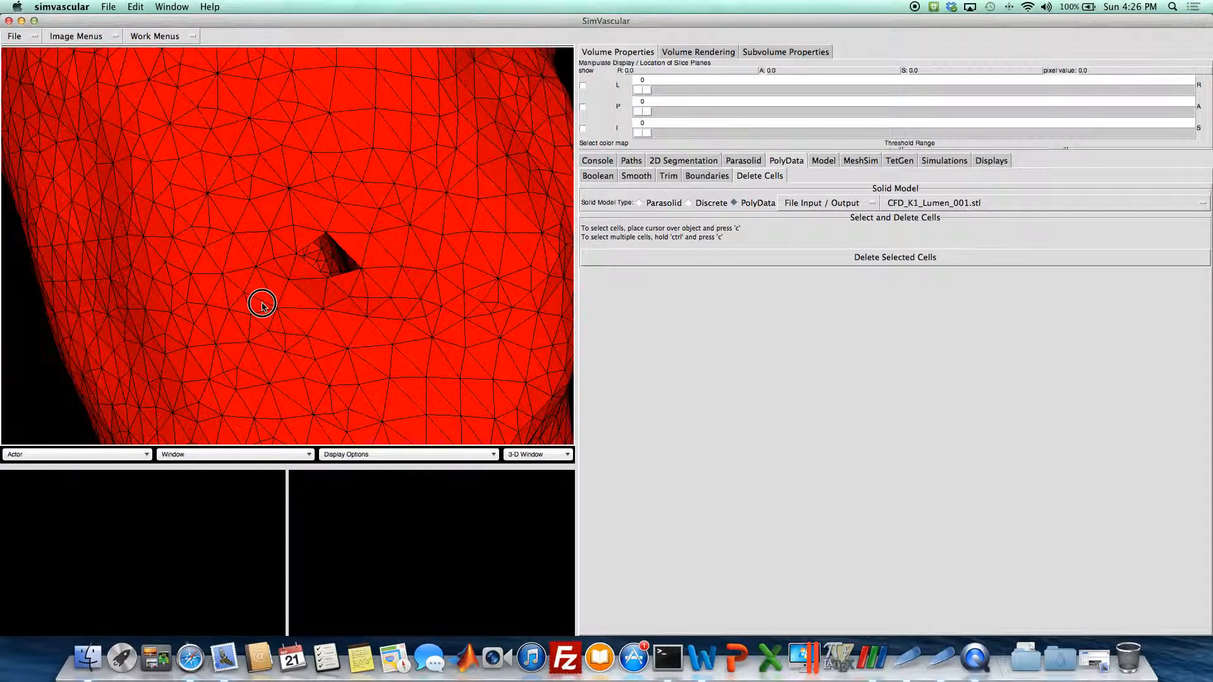
scroll(374, 283, down, 4)
mouse_move(369, 240)
mouse_down()
mouse_move(332, 236)
mouse_move(374, 253)
mouse_up()
scroll(348, 246, up, 5)
click(841, 204)
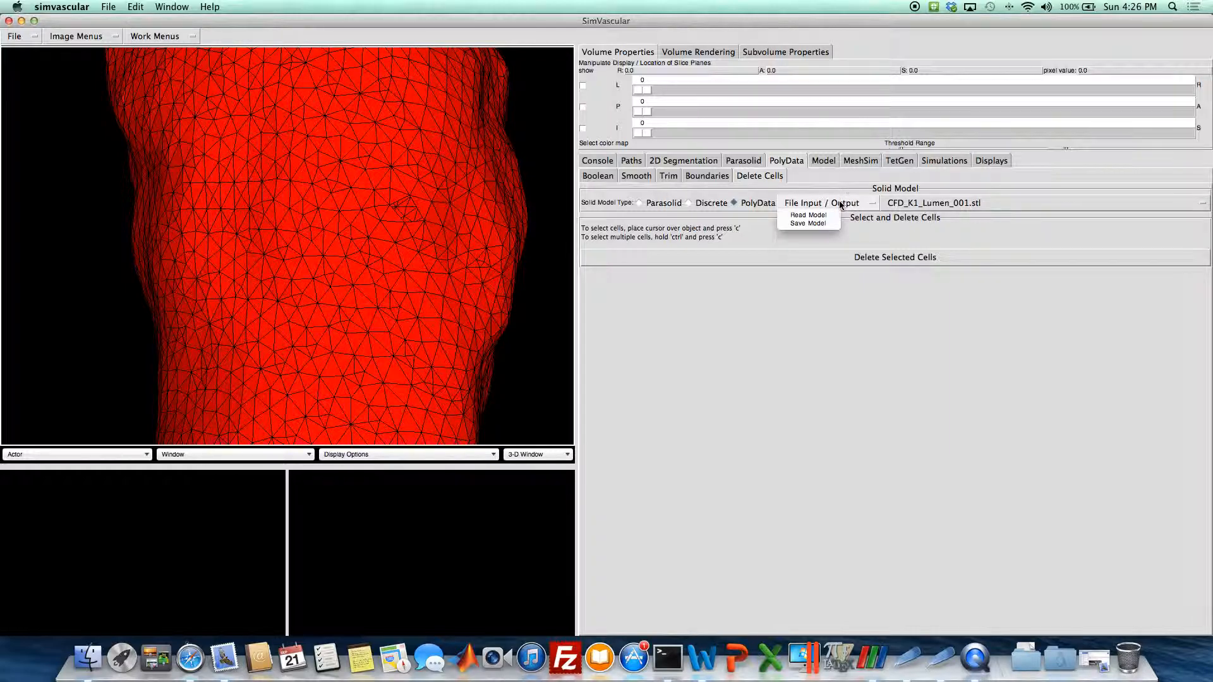
click(822, 223)
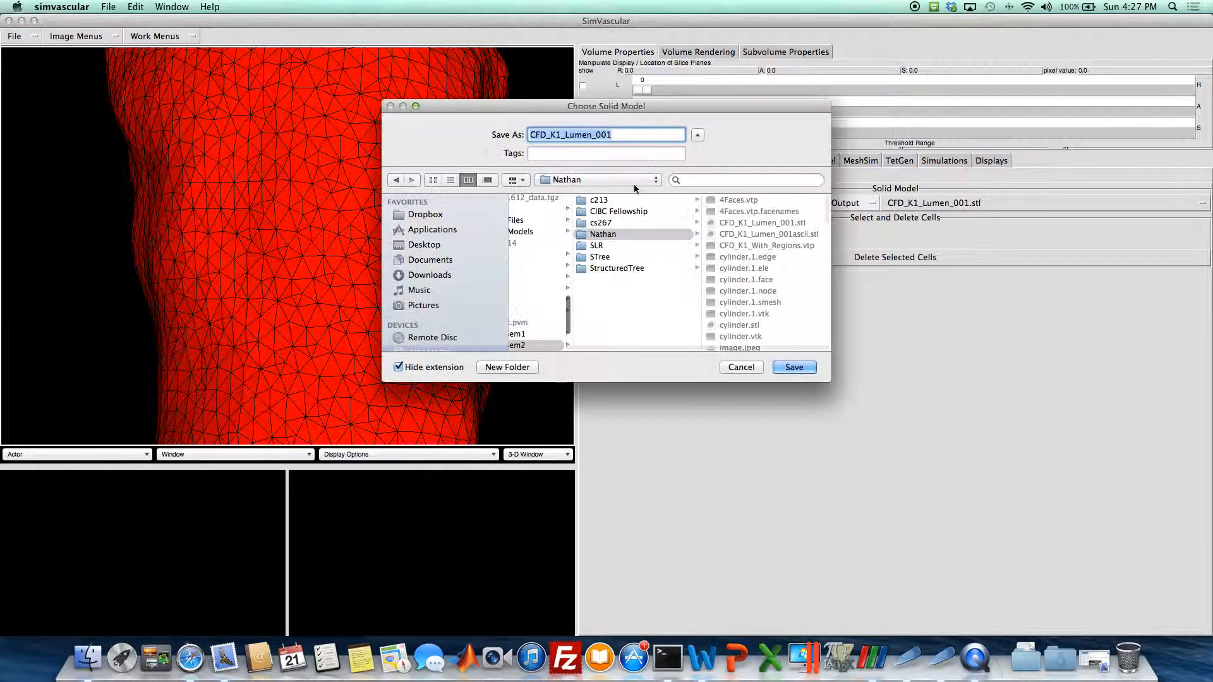
click(424, 246)
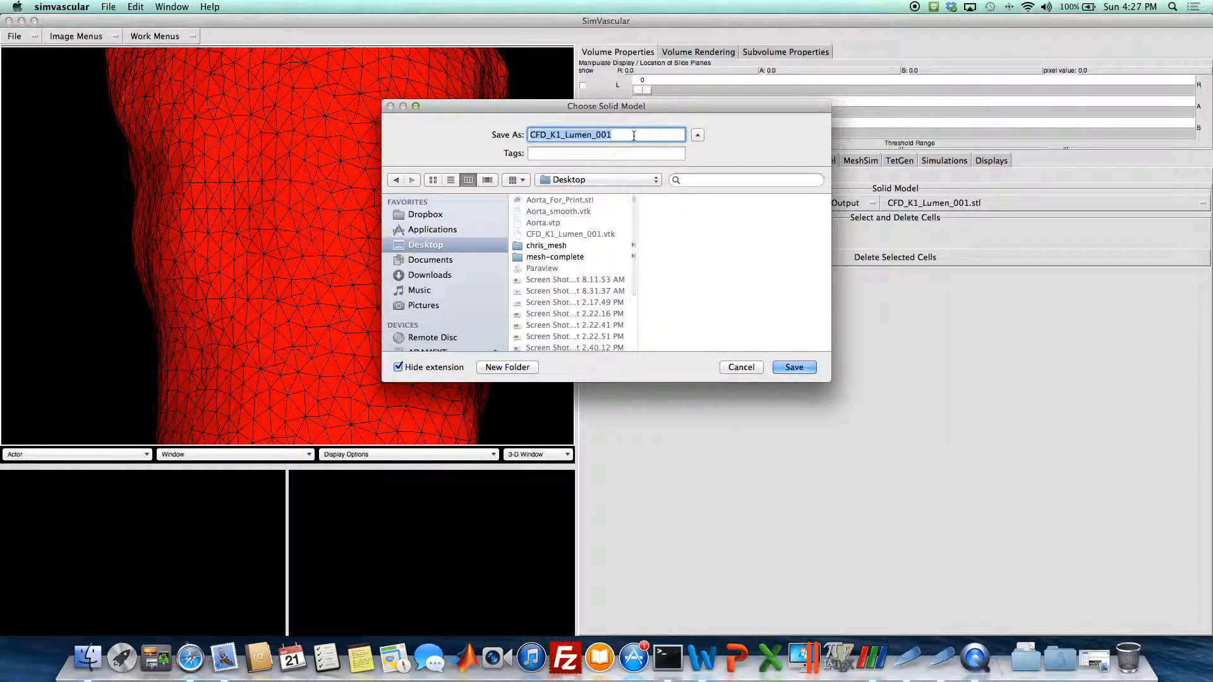
click(634, 135)
text(_examp)
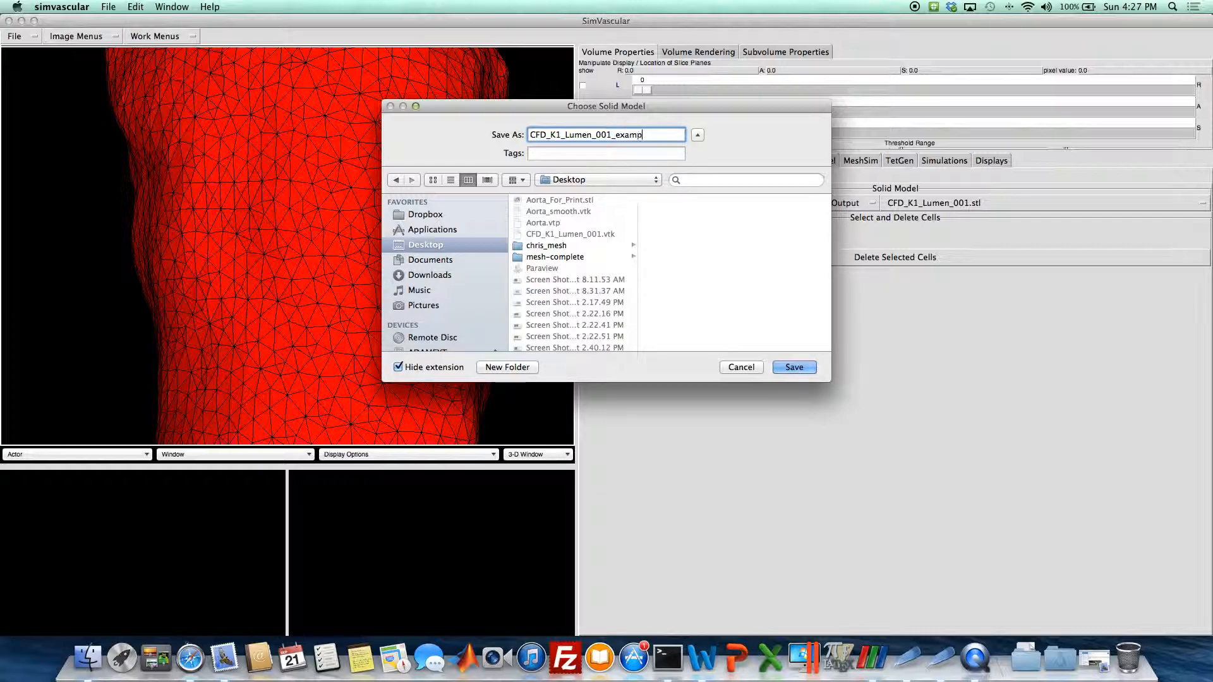
text(le.vtk)
click(796, 367)
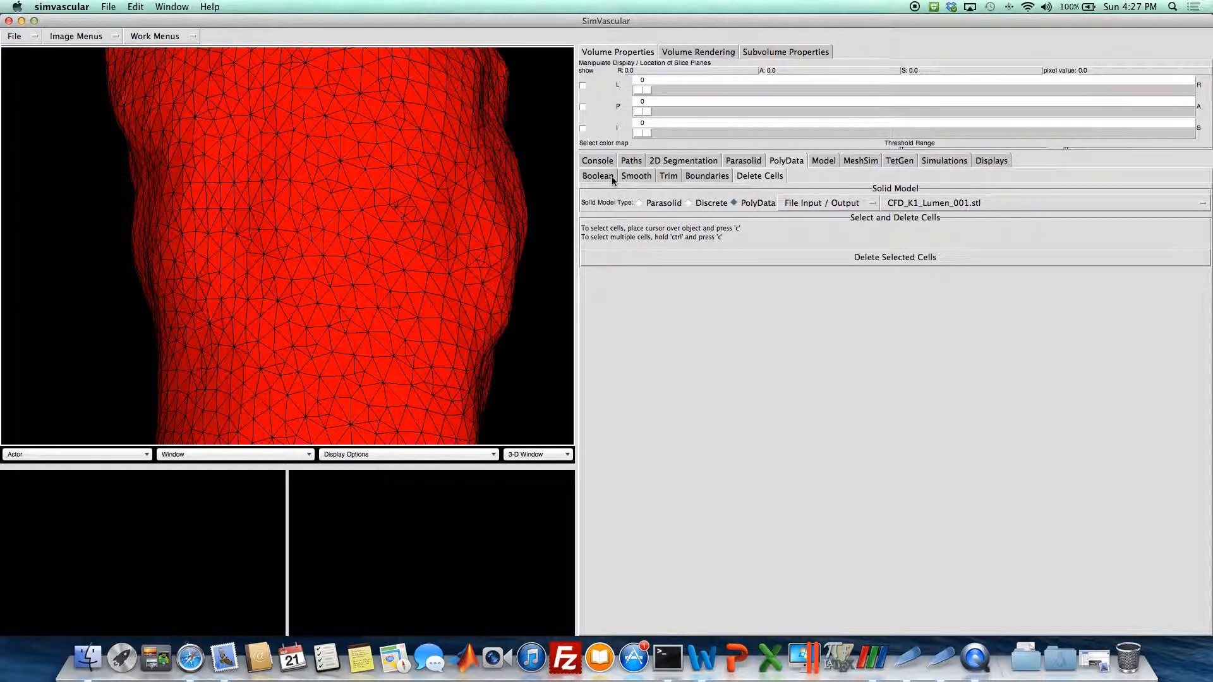
Switch to PolyData smoothing and load CFD_K1_Lumen_001_example.vtk from the Desktop as the level set segmentation file
click(632, 178)
click(1175, 333)
click(1166, 349)
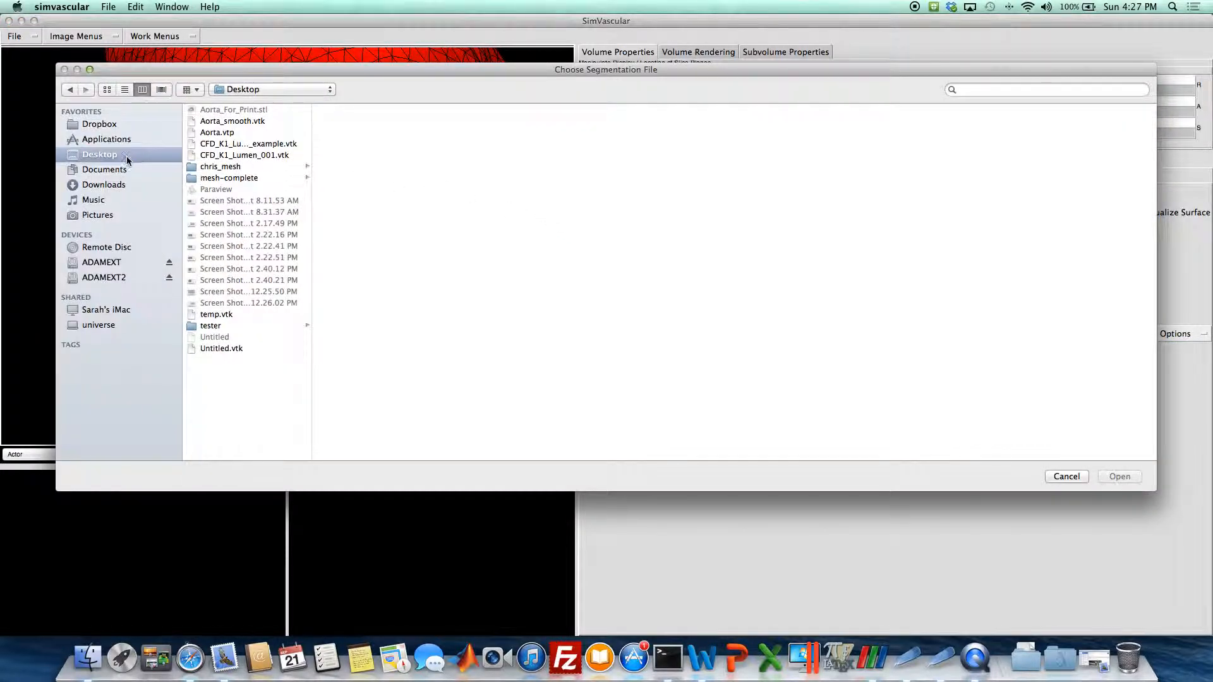
double_click(294, 146)
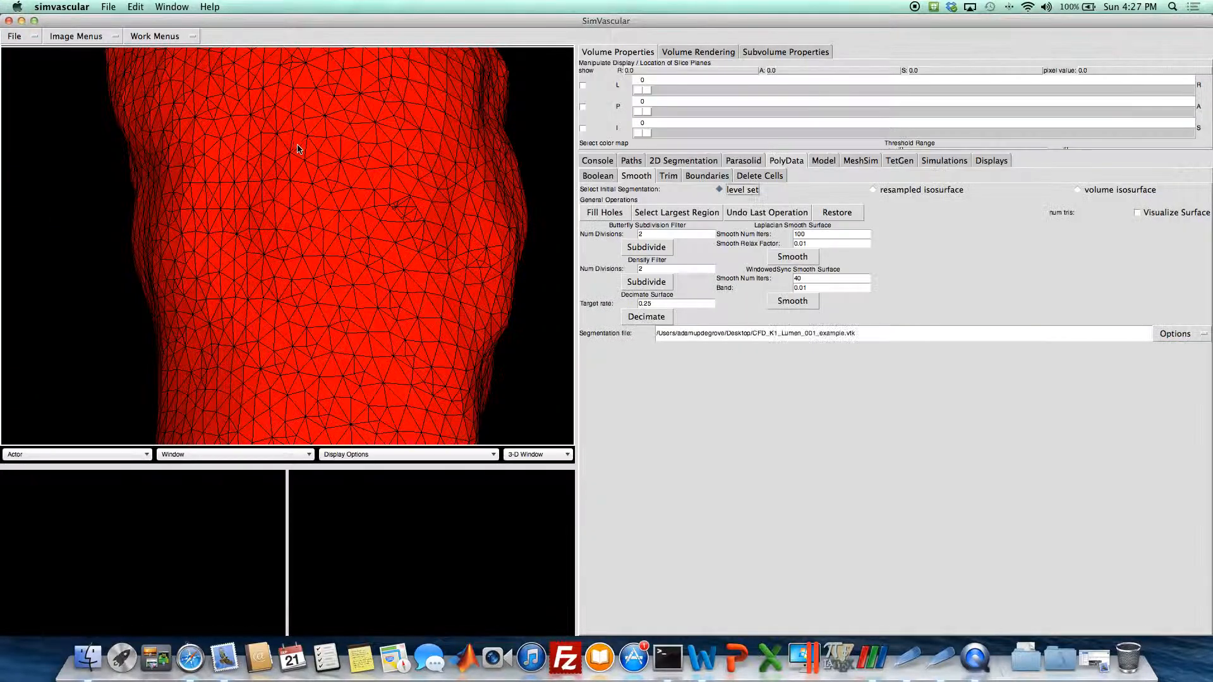
click(1175, 334)
click(1174, 354)
drag(351, 318, 341, 376)
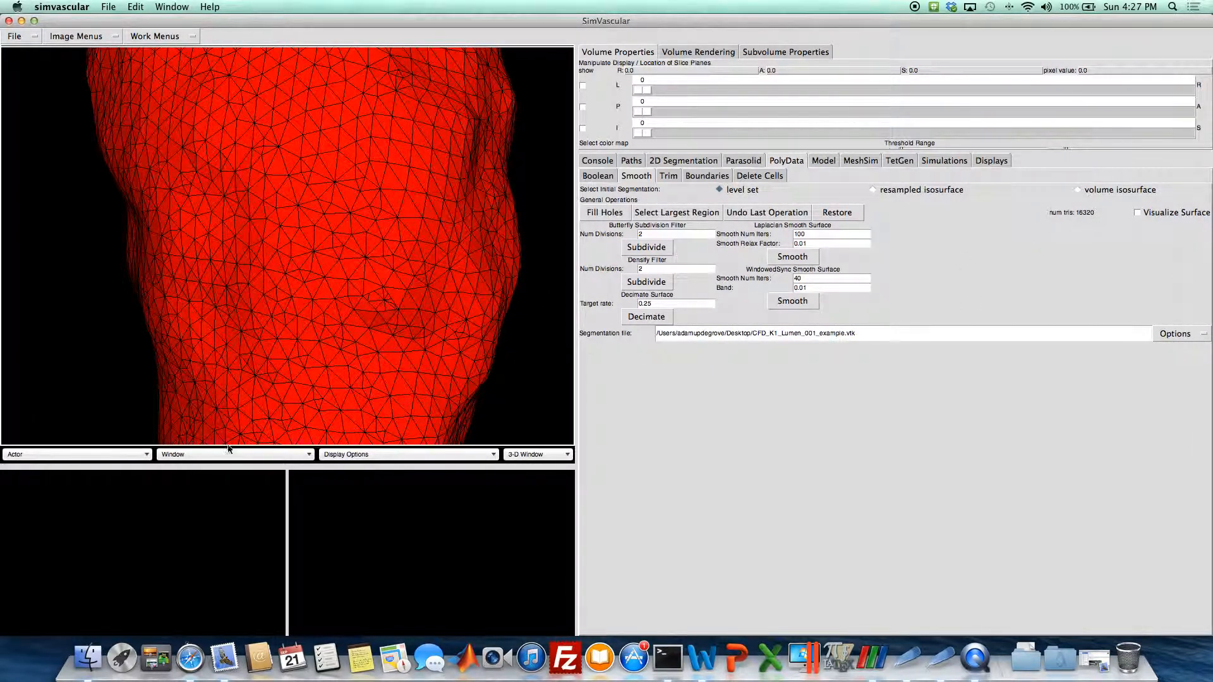
Clear the old model from the 3-D view, visualize the loaded surface, and examine the area of the deleted cells
click(70, 454)
click(37, 475)
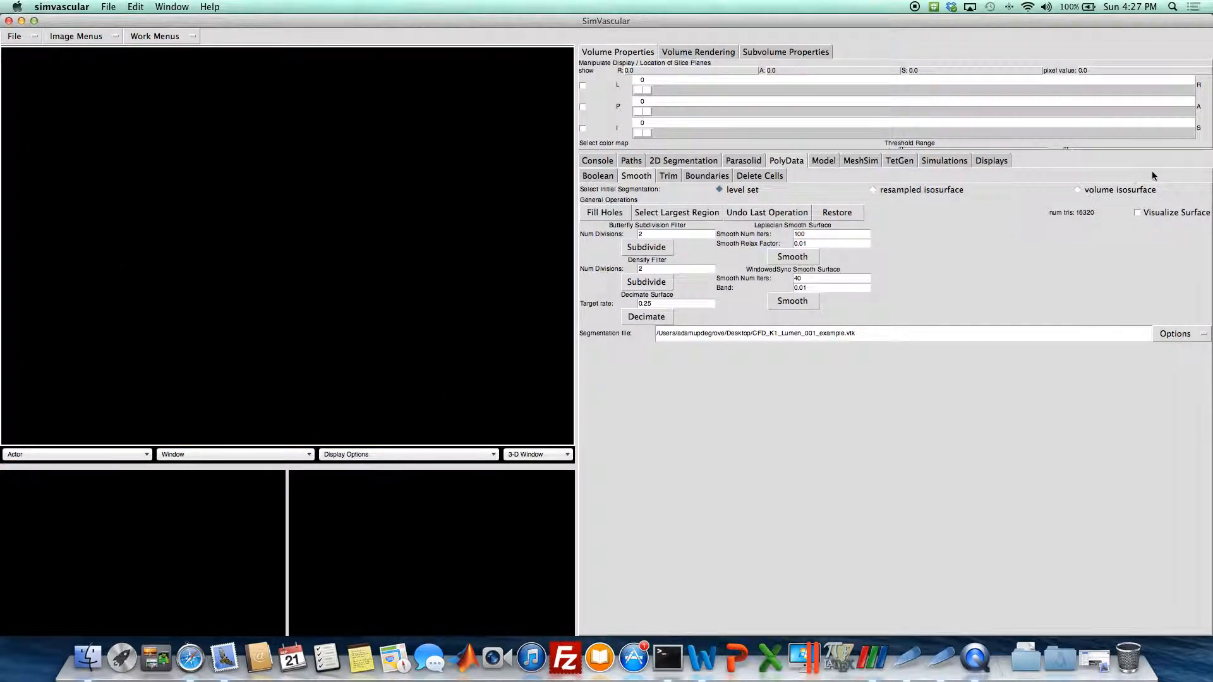
click(1136, 213)
drag(286, 315, 248, 259)
key(s)
scroll(287, 261, up, 5)
scroll(248, 259, up, 5)
drag(241, 218, 300, 286)
scroll(251, 280, up, 4)
scroll(250, 284, up, 3)
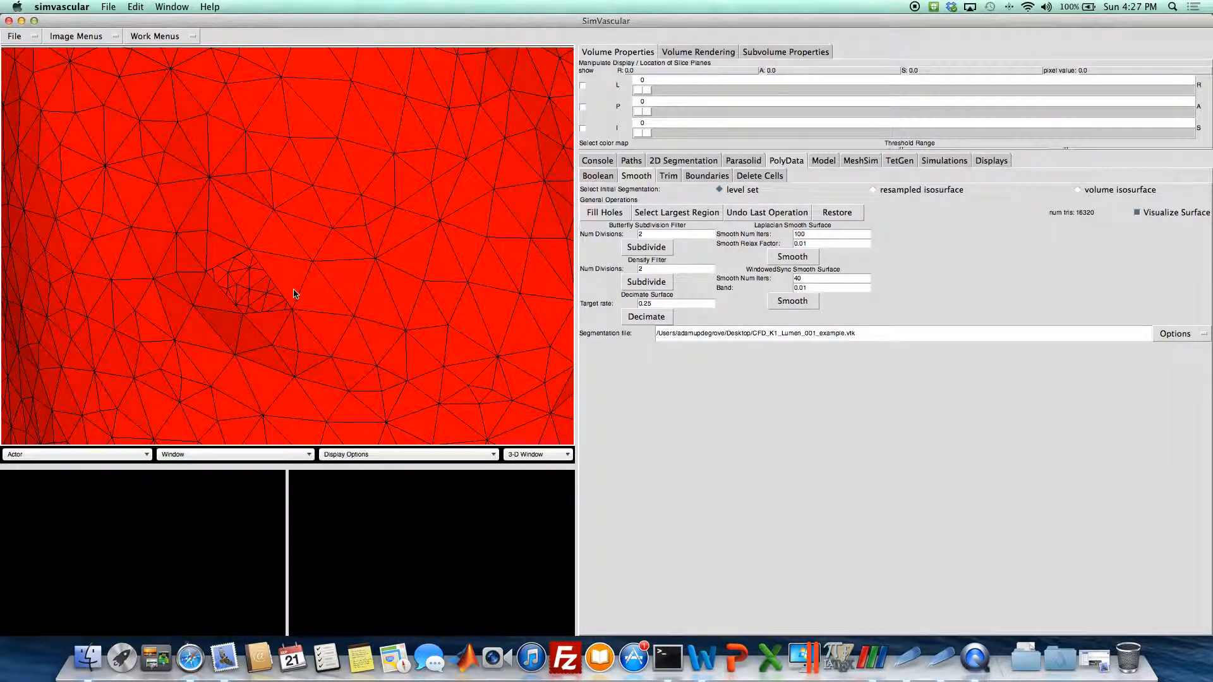
Fill the holes left in the vessel surface by the deleted cells and inspect the patched area
scroll(295, 289, down, 3)
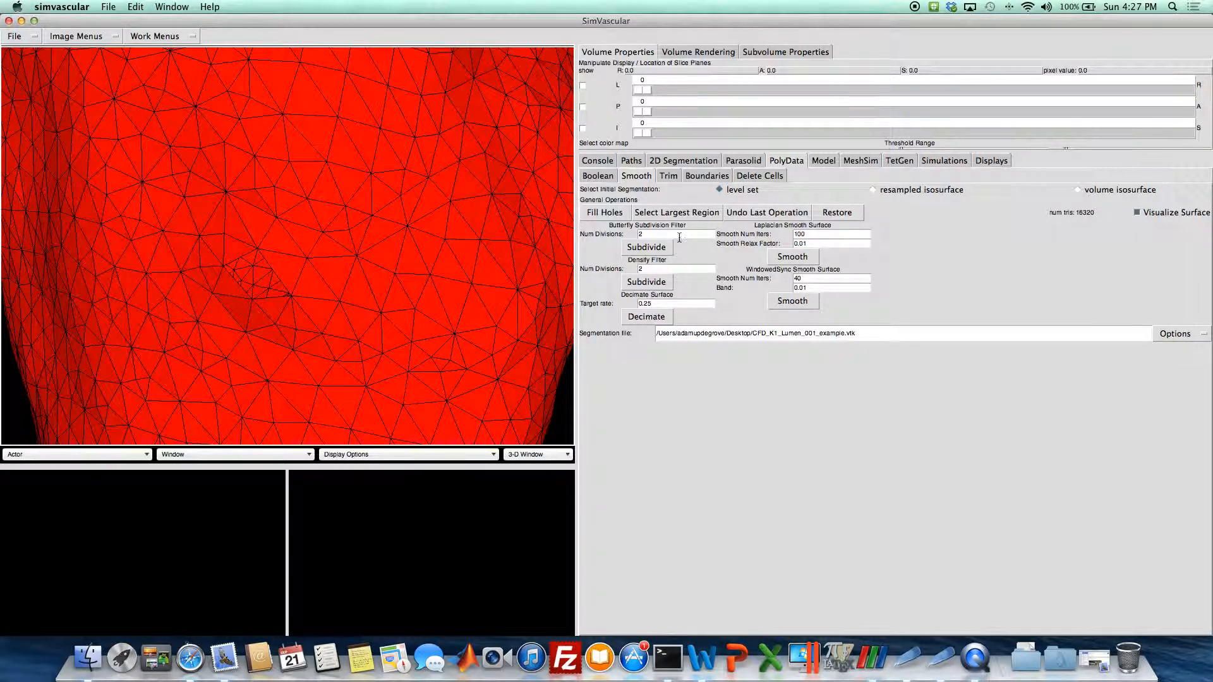
click(601, 213)
scroll(321, 270, up, 5)
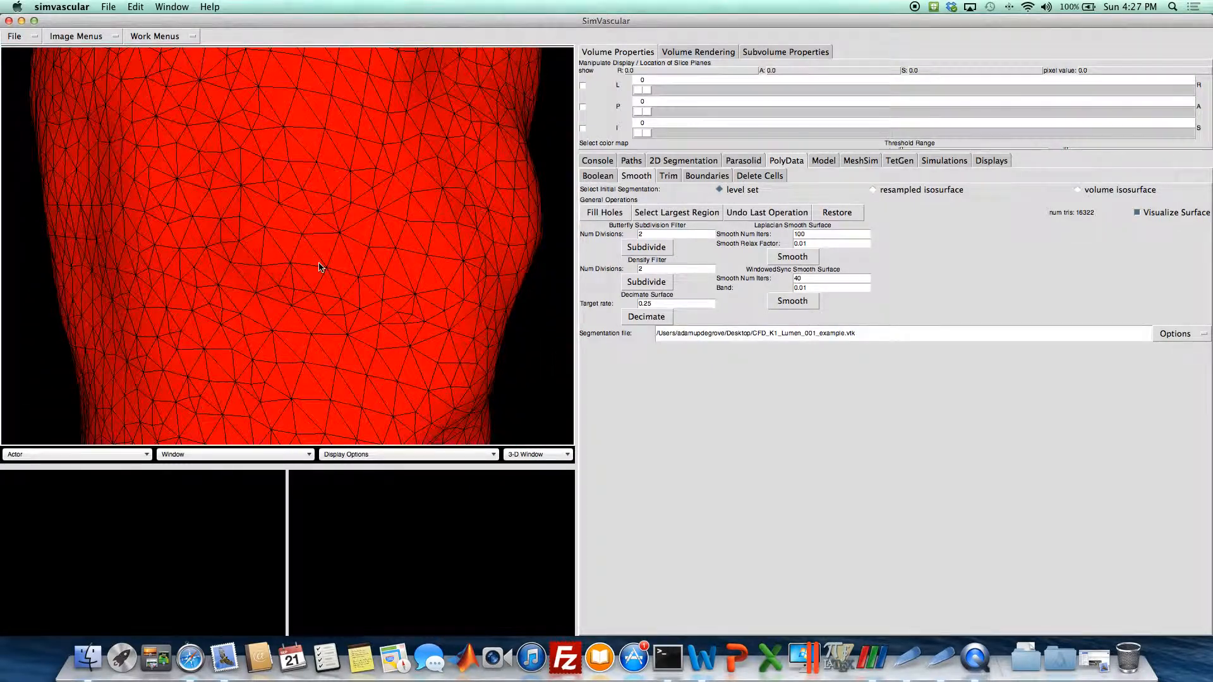
drag(327, 273, 338, 207)
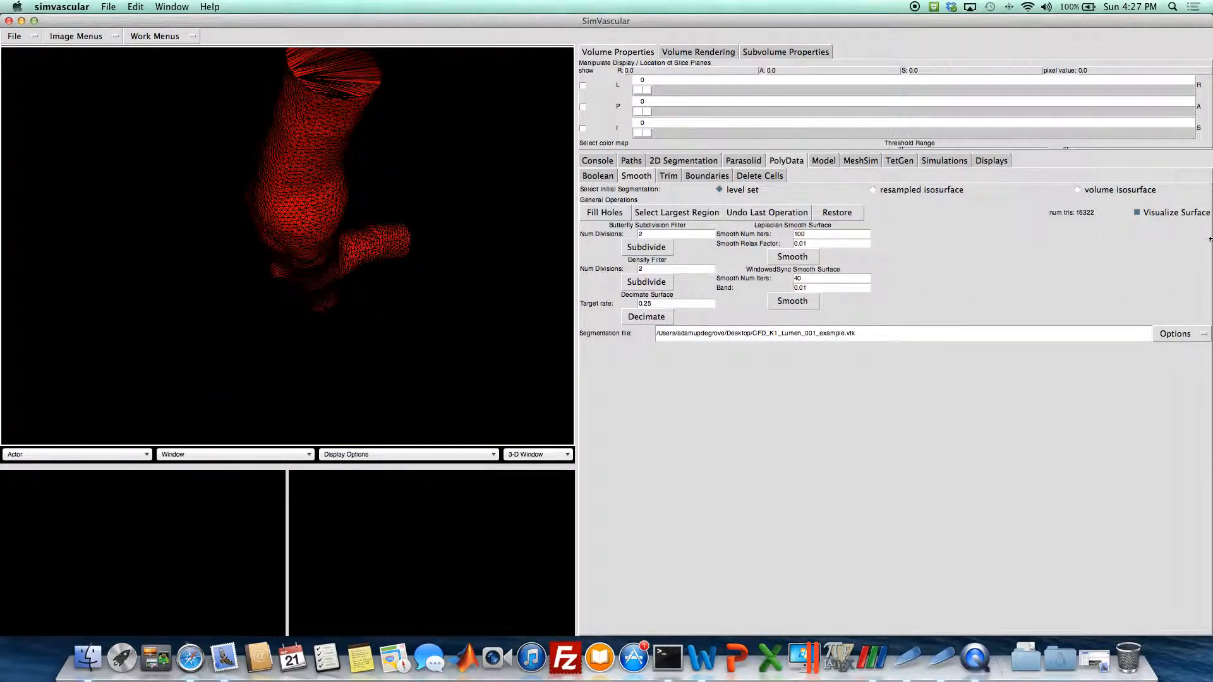
Save the hole-filled surface to the Desktop as CFD_K1_Lumen_001_example_filled.vtk
click(1174, 333)
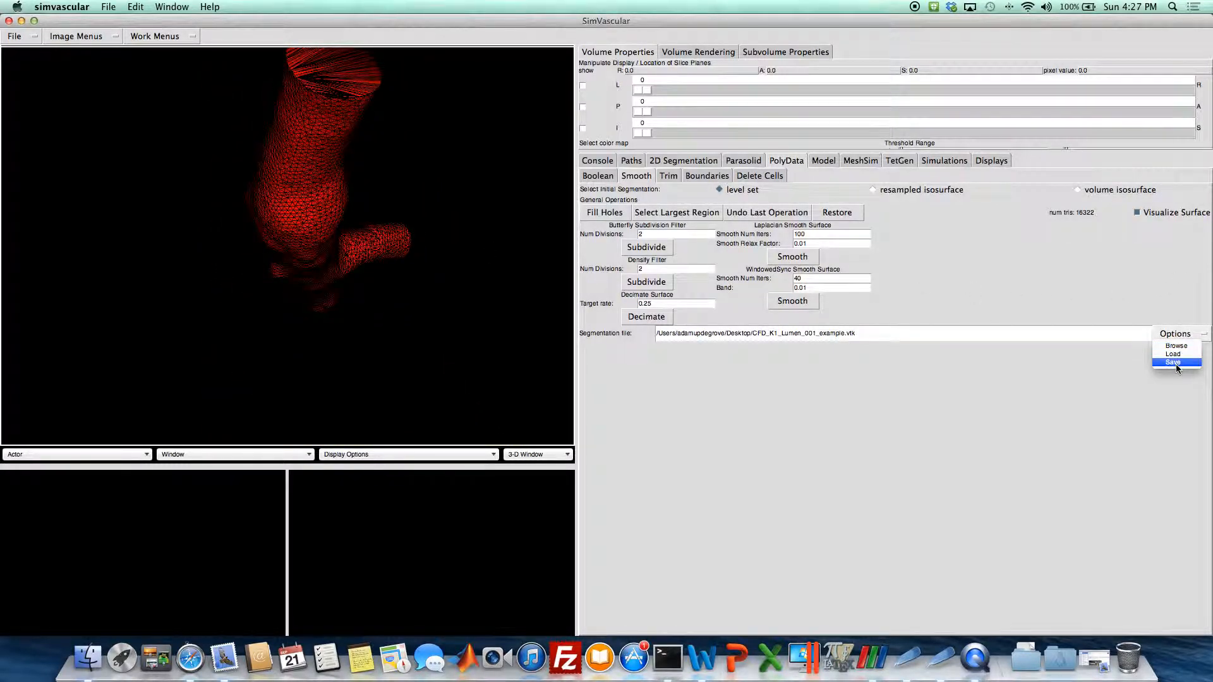
click(1175, 363)
click(446, 249)
click(589, 230)
click(649, 134)
click(650, 134)
text(_filled.vtk)
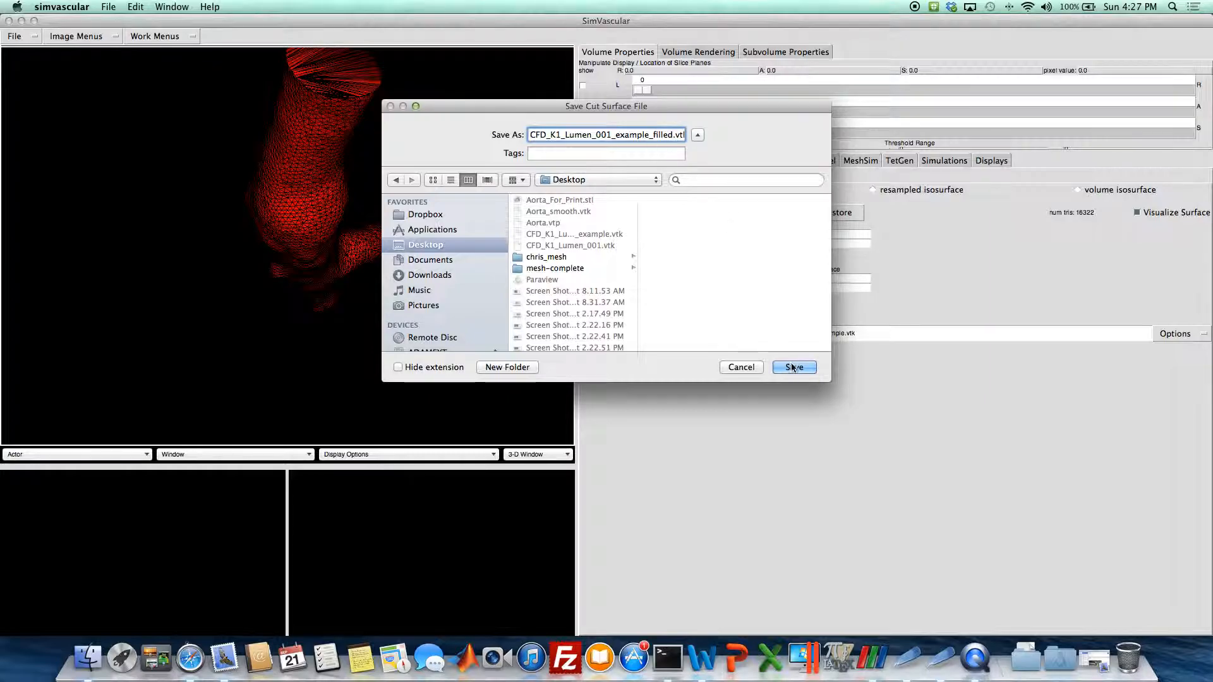
click(792, 367)
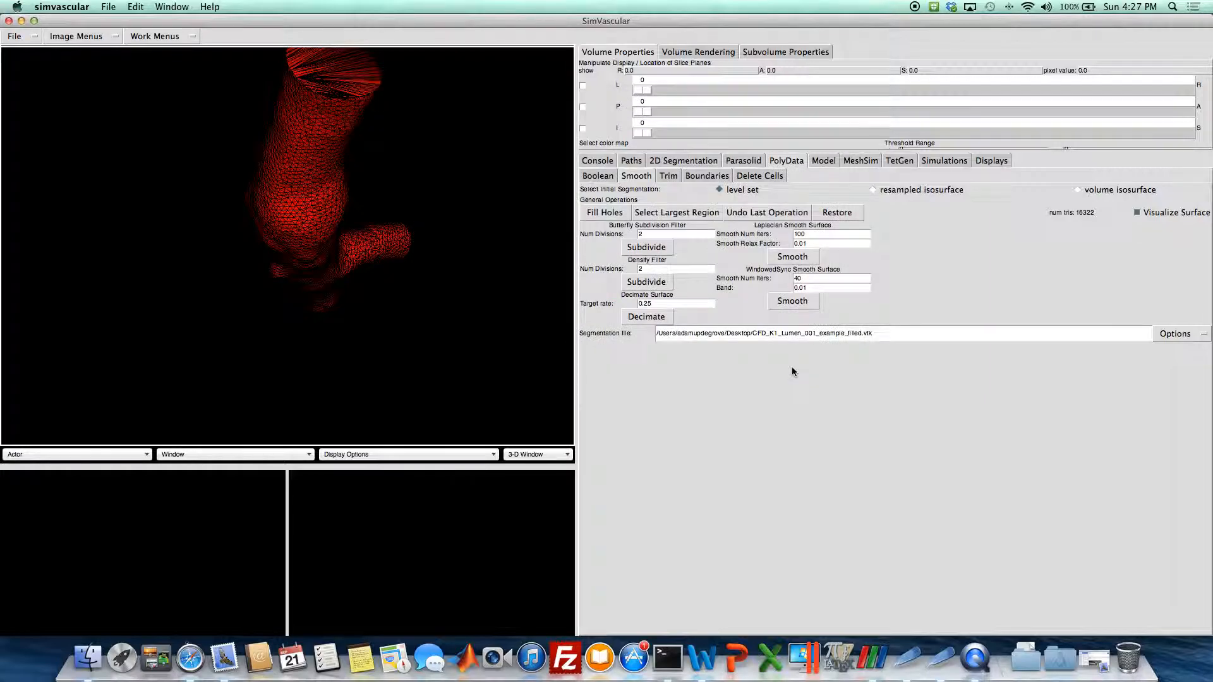
Clear all actors from the 3-D view and load CFD_K1_Lumen_001_example_filled.vtk as the PolyData solid model for boundary extraction
drag(416, 259, 449, 241)
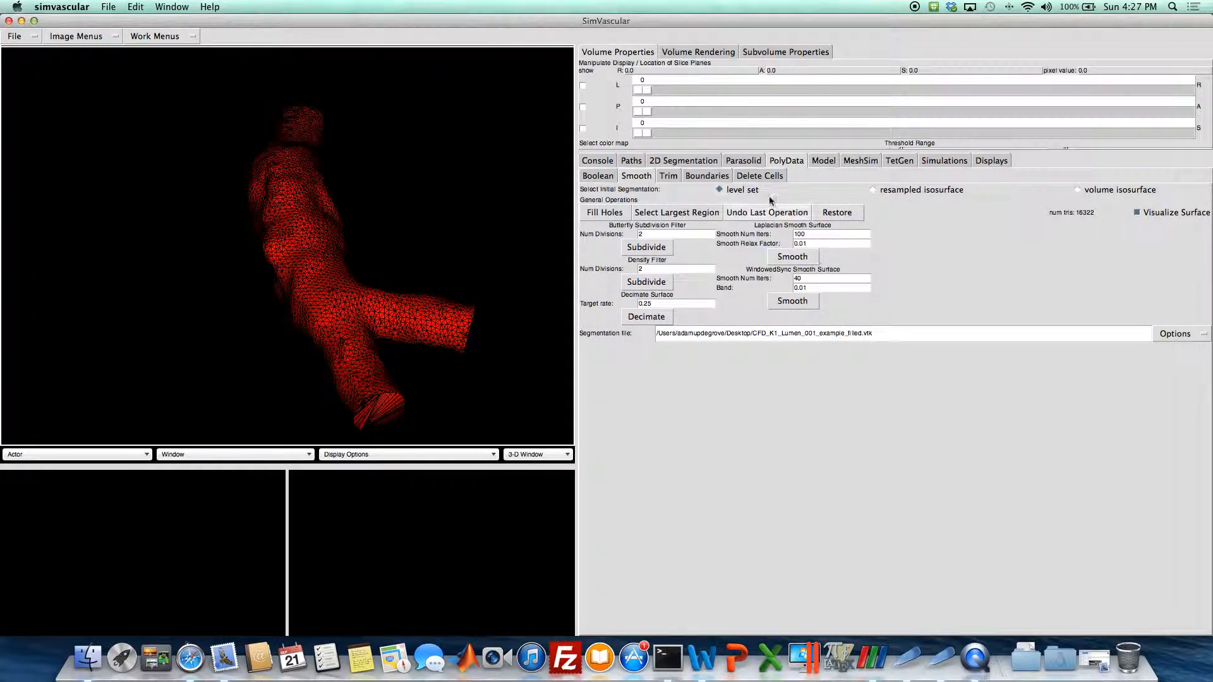
click(824, 161)
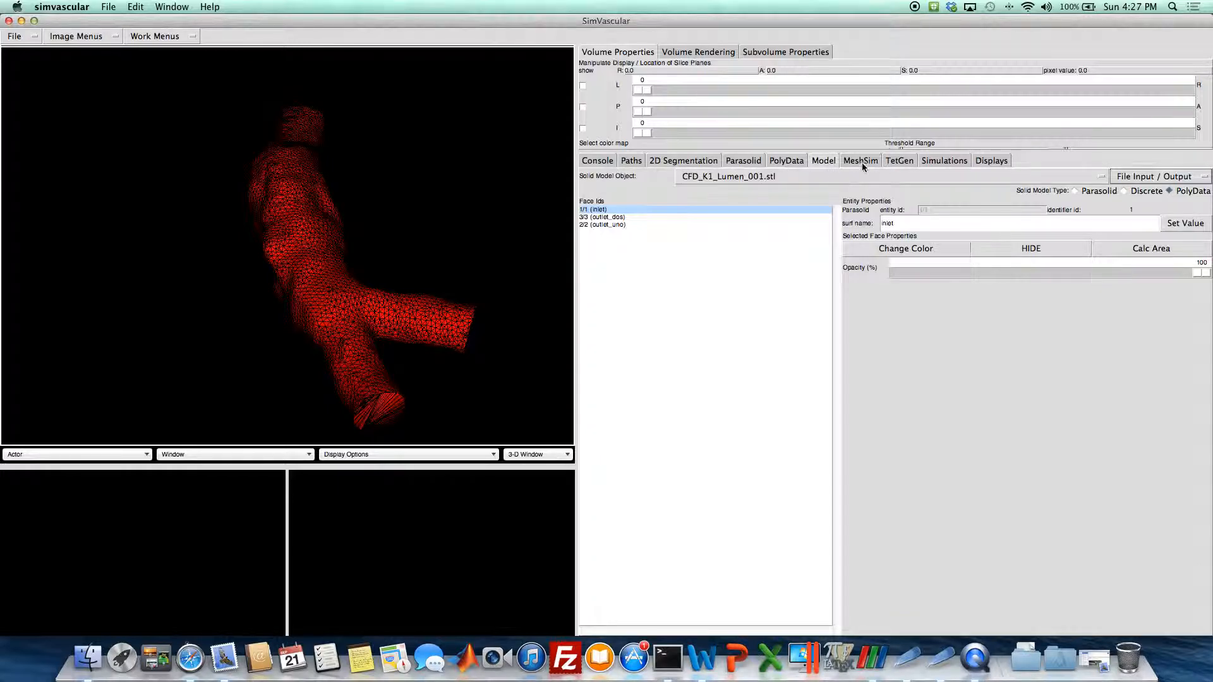
click(786, 161)
click(707, 176)
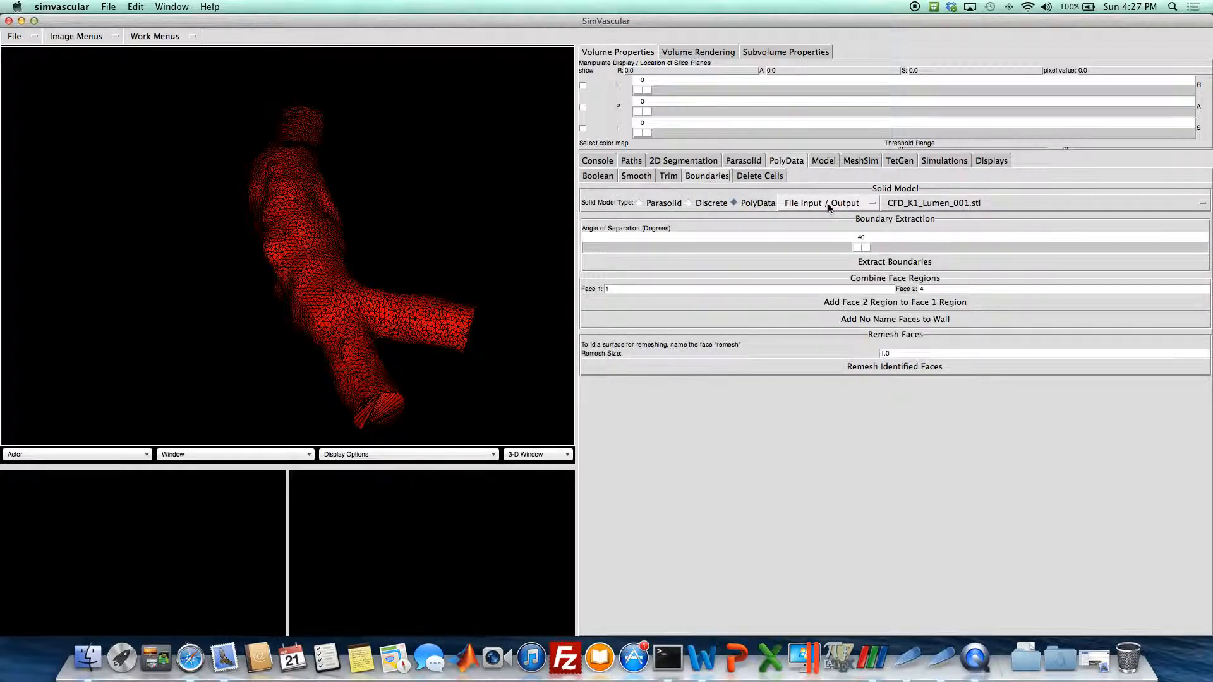
click(57, 455)
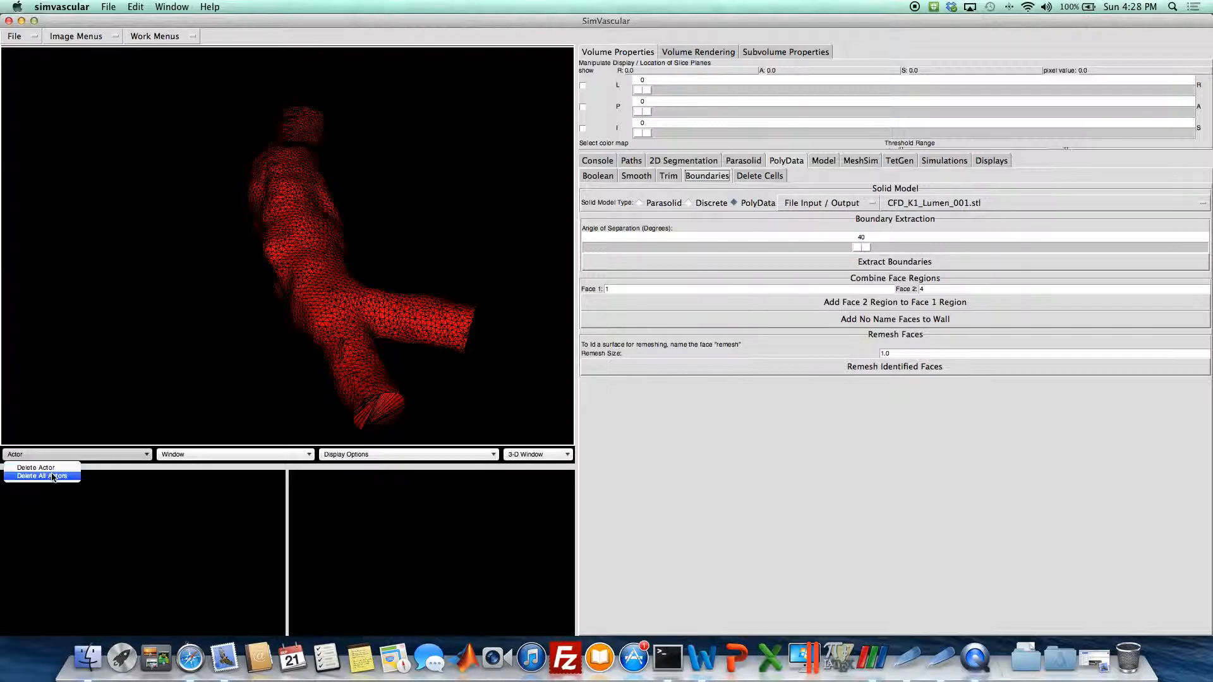
click(52, 476)
click(821, 204)
click(803, 216)
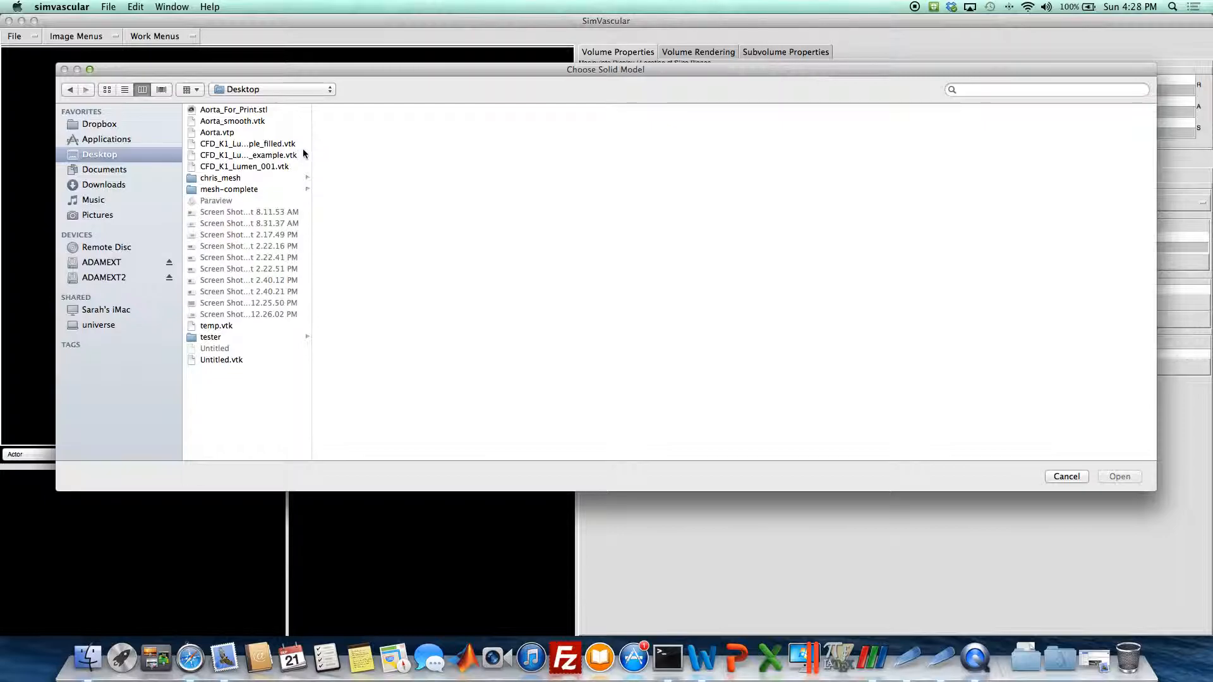
double_click(289, 144)
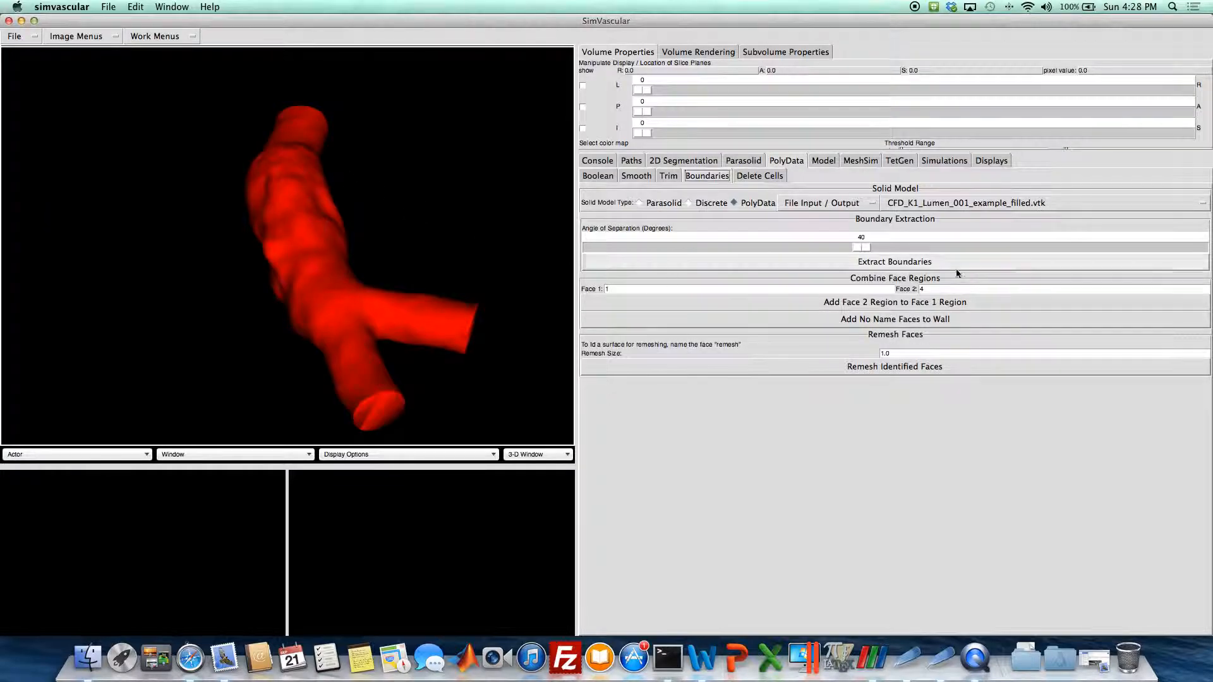
Set the angle of separation to 42 degrees and extract the boundaries of the filled model
mouse_move(444, 224)
mouse_down()
mouse_move(420, 255)
mouse_move(406, 249)
mouse_move(405, 225)
mouse_move(442, 235)
mouse_up()
drag(865, 247, 874, 246)
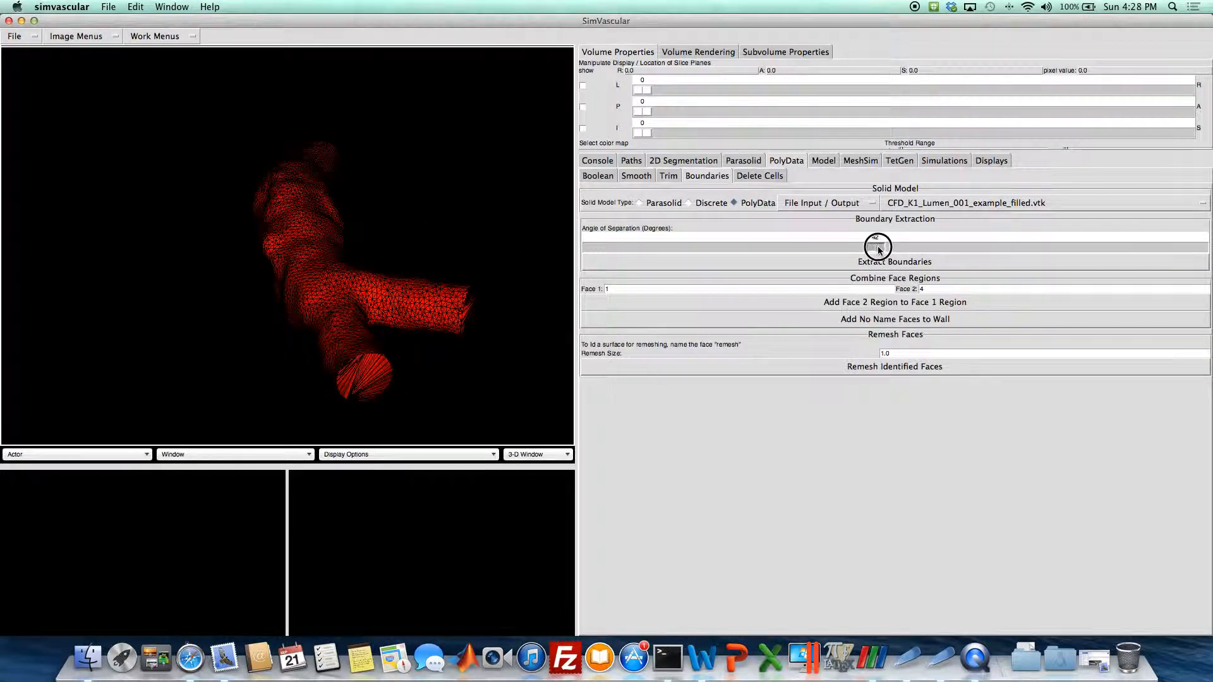
click(878, 261)
Select the large end cap of the main vessel in the solid model and name that face inlet
click(815, 160)
drag(455, 246, 325, 304)
key(p)
key(p)
drag(358, 182, 355, 285)
key(p)
key(p)
key(p)
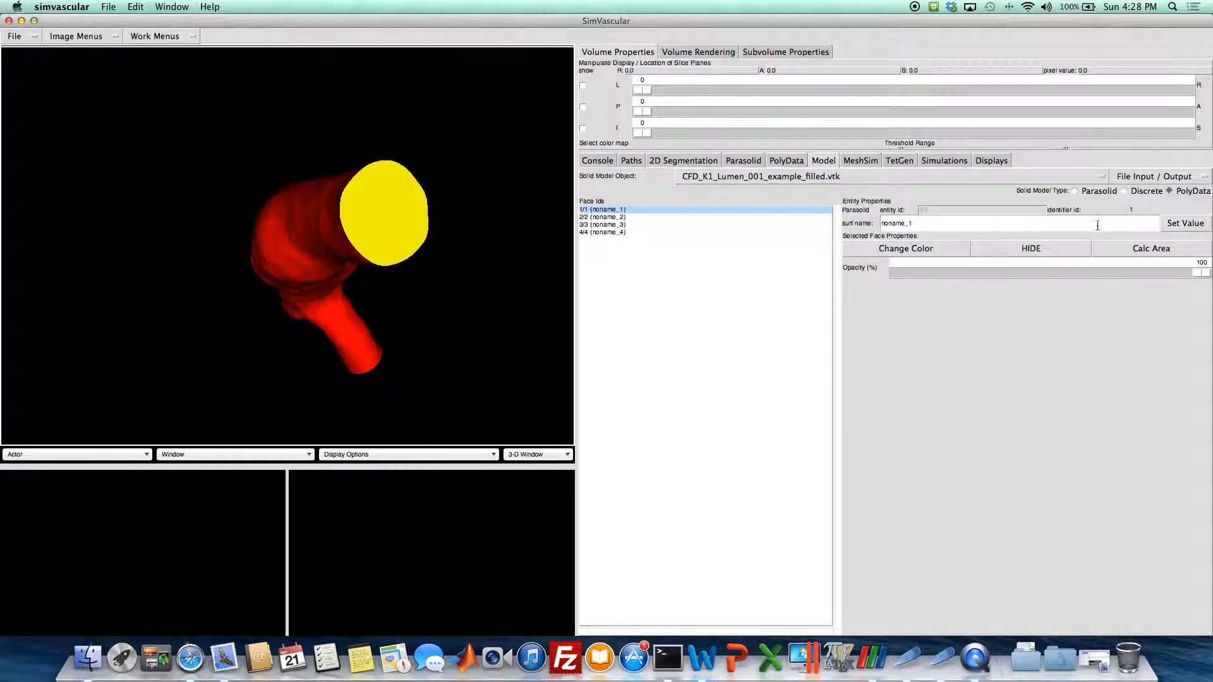
drag(1111, 225, 788, 221)
text(inlet)
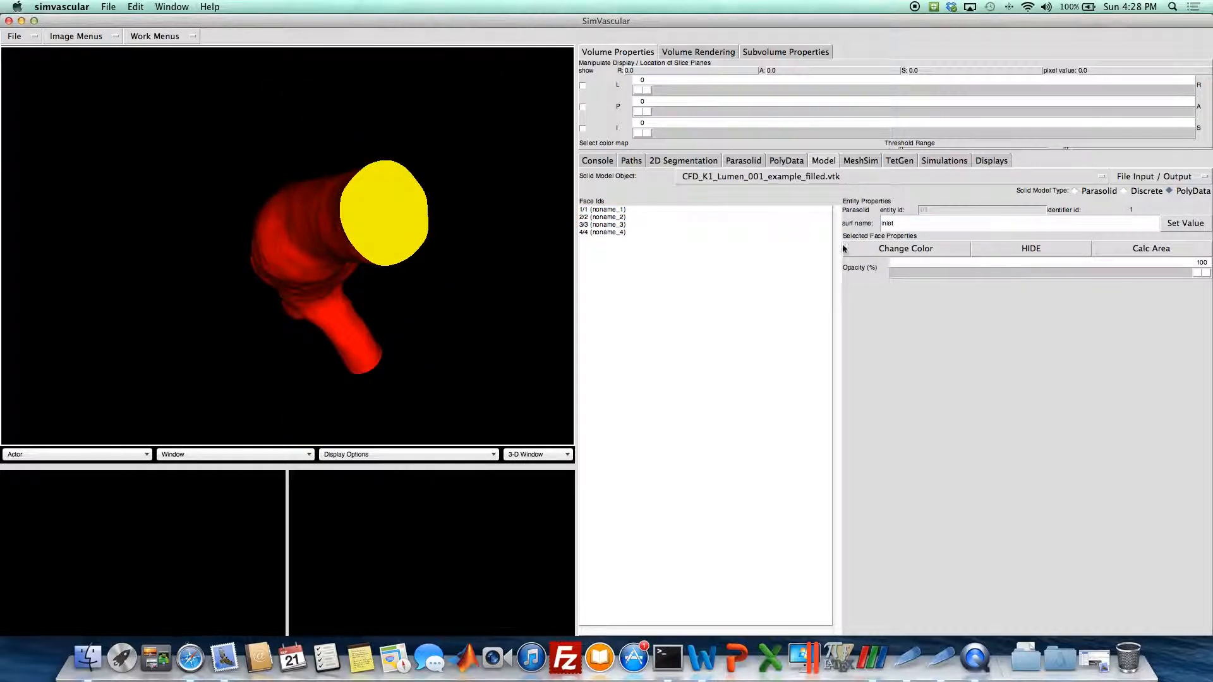
click(1182, 224)
Select the vessel's outer wall surface and name that face wall
key(p)
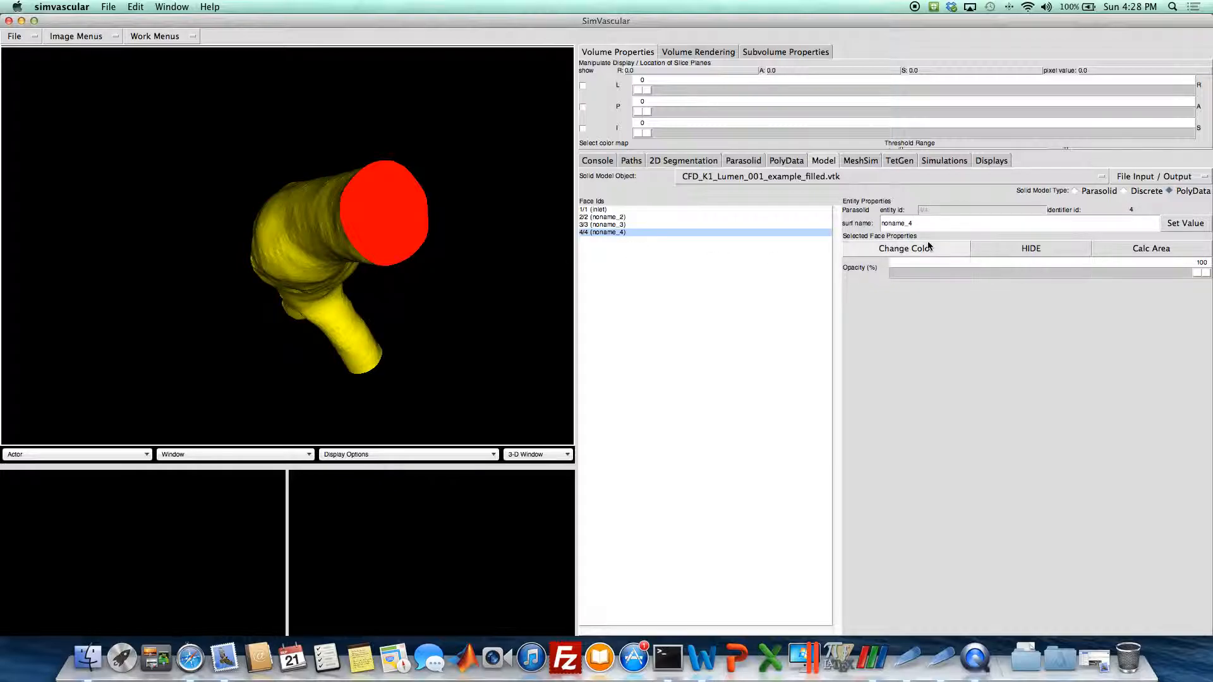
drag(987, 225, 752, 212)
text(wall)
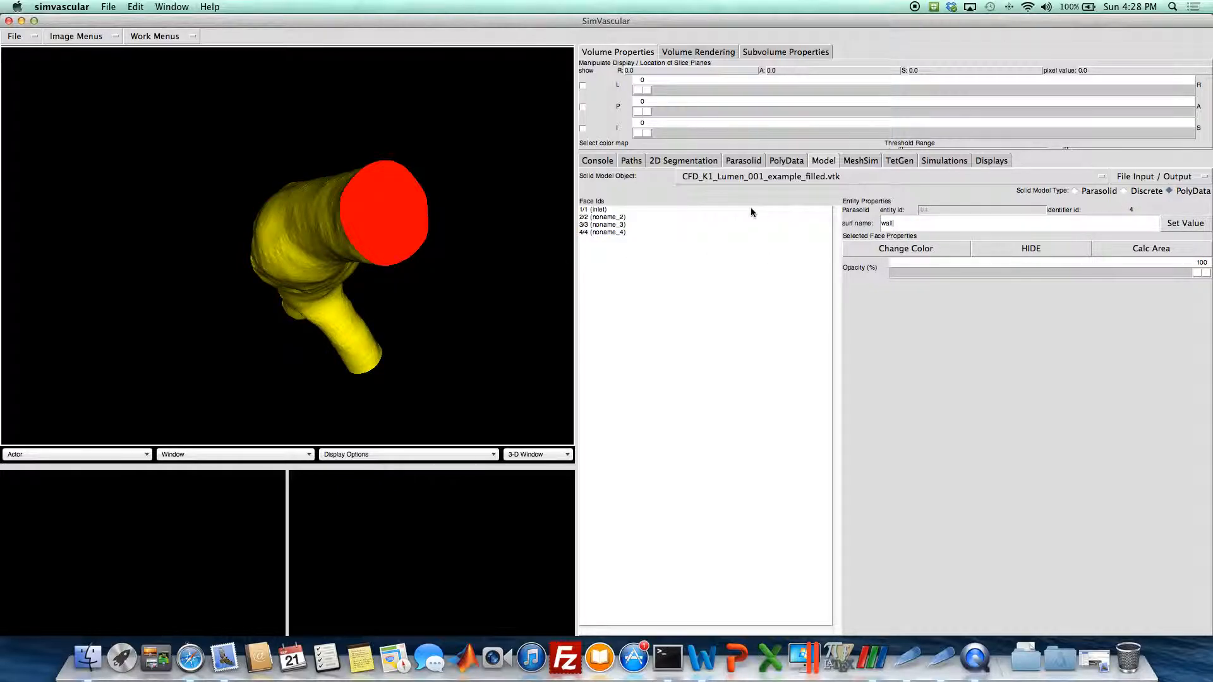
click(1186, 223)
Turn the model to its branch ends, select the cap of the nearer branch, and name it outlet_dos
drag(402, 236, 320, 190)
key(p)
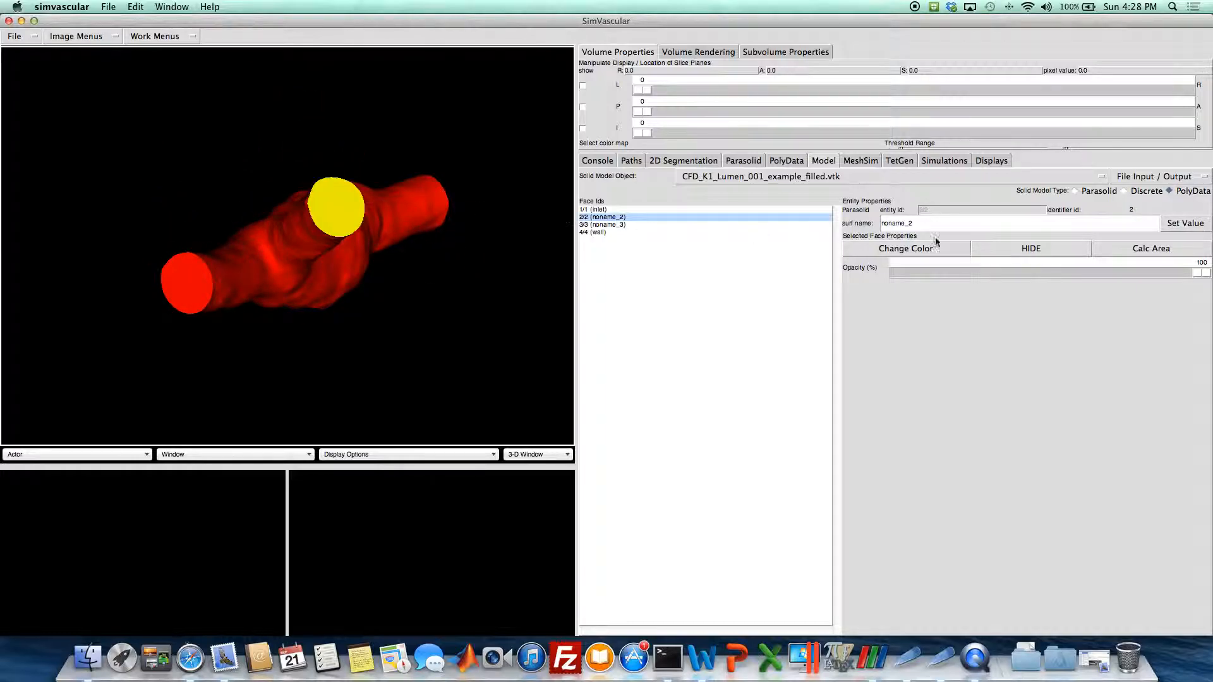
drag(1020, 228, 857, 227)
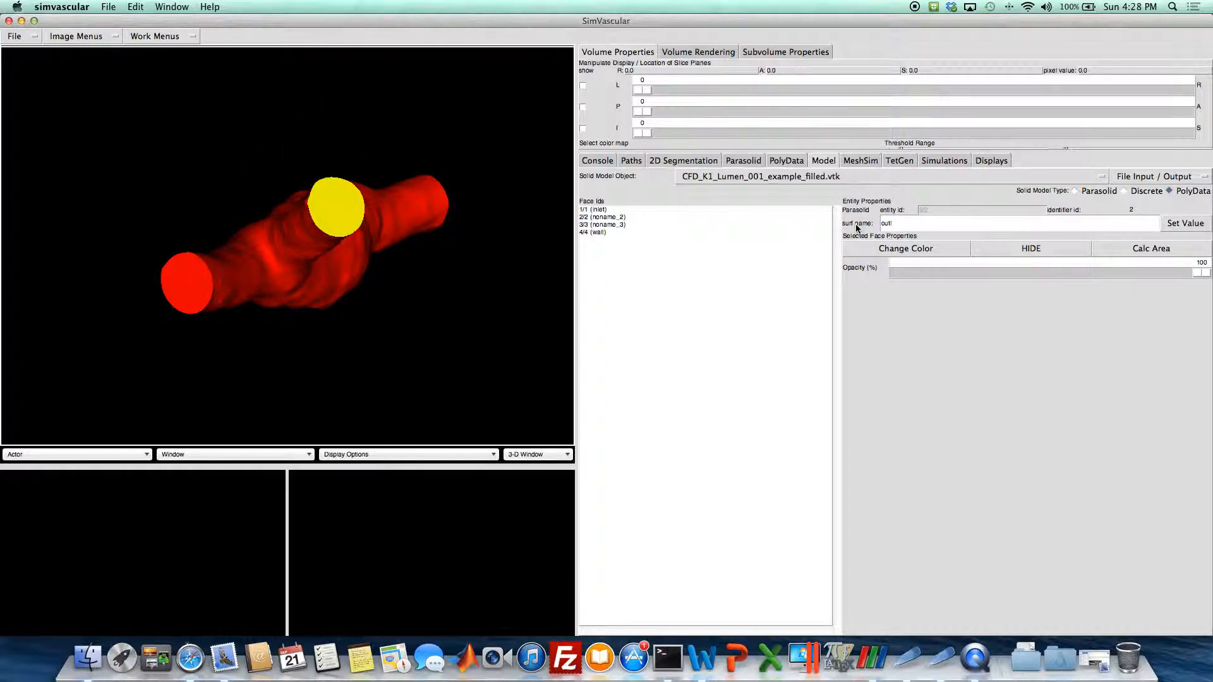
text(outlet_dos)
click(1183, 224)
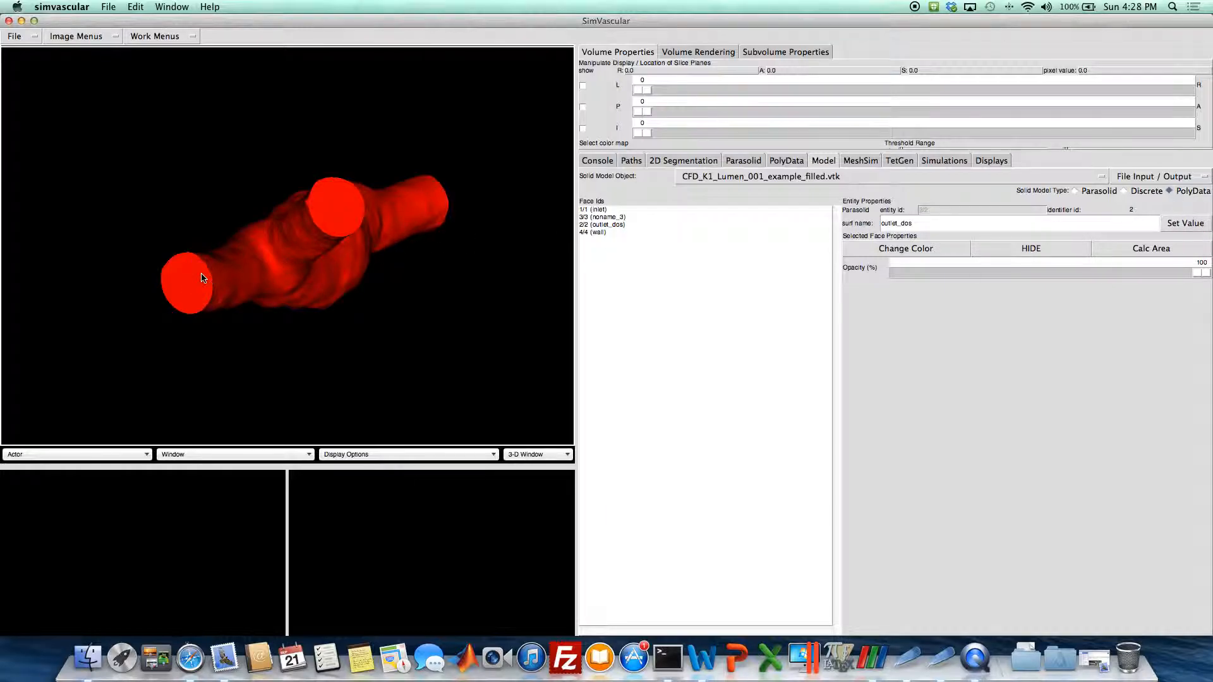
Select the end cap of the remaining branch and name that face outlet_uno
key(p)
drag(915, 222, 865, 237)
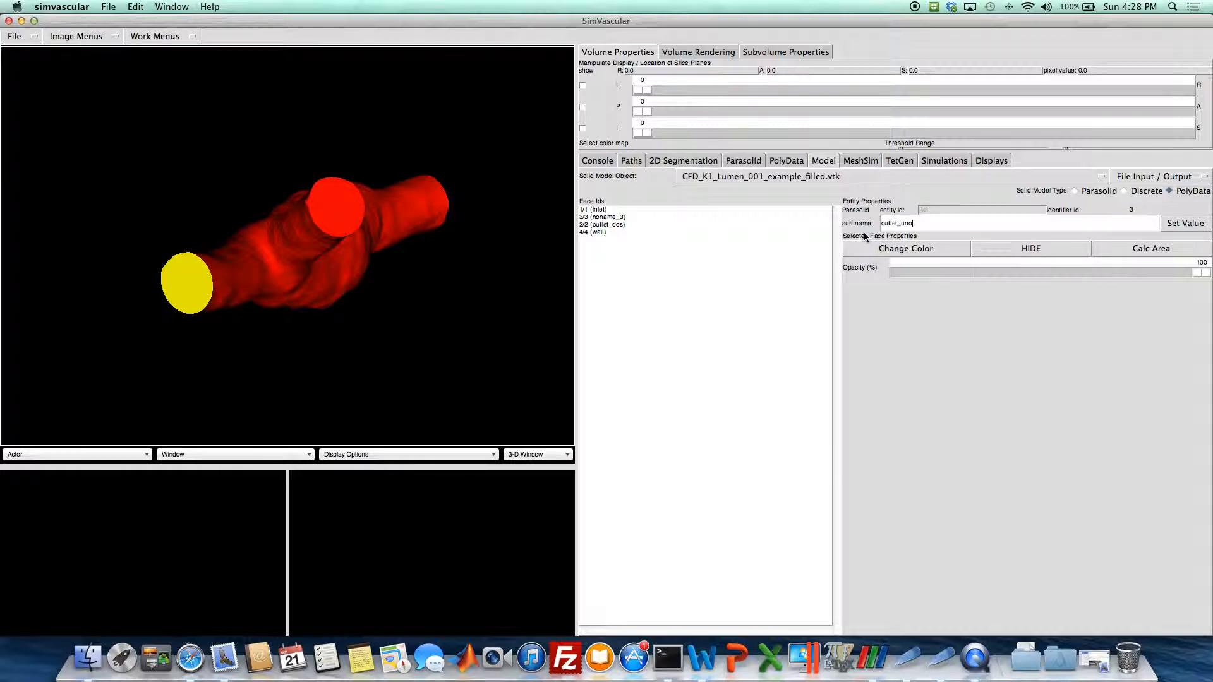
click(1183, 224)
Save the solid model with its named faces to the Desktop as CFD_K1_Lumen_001_example_filled_named.vtk
drag(364, 201, 363, 247)
click(776, 161)
click(851, 202)
click(811, 223)
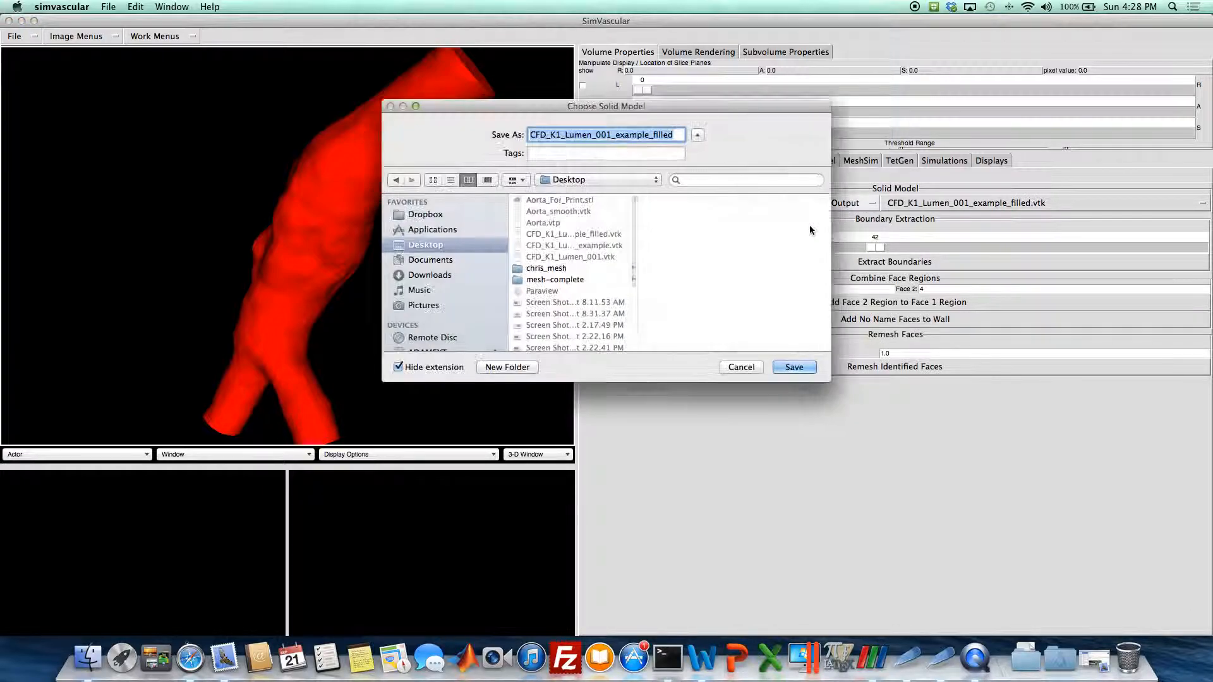
click(677, 136)
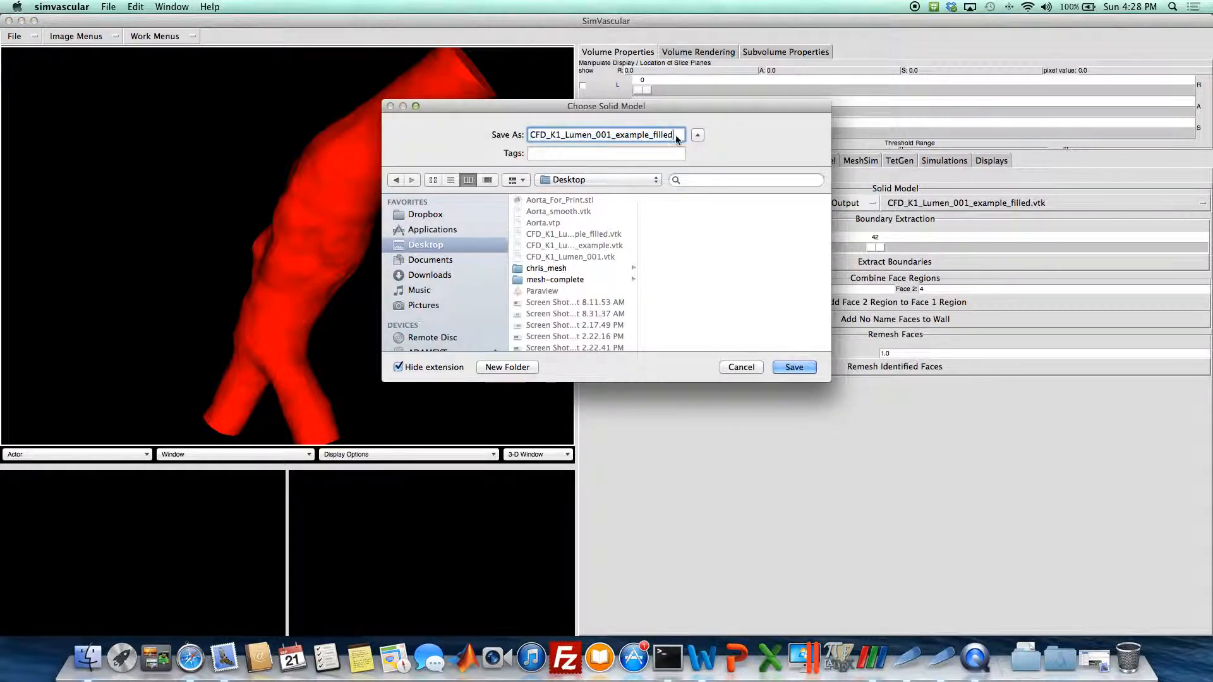
text(_named.vtk)
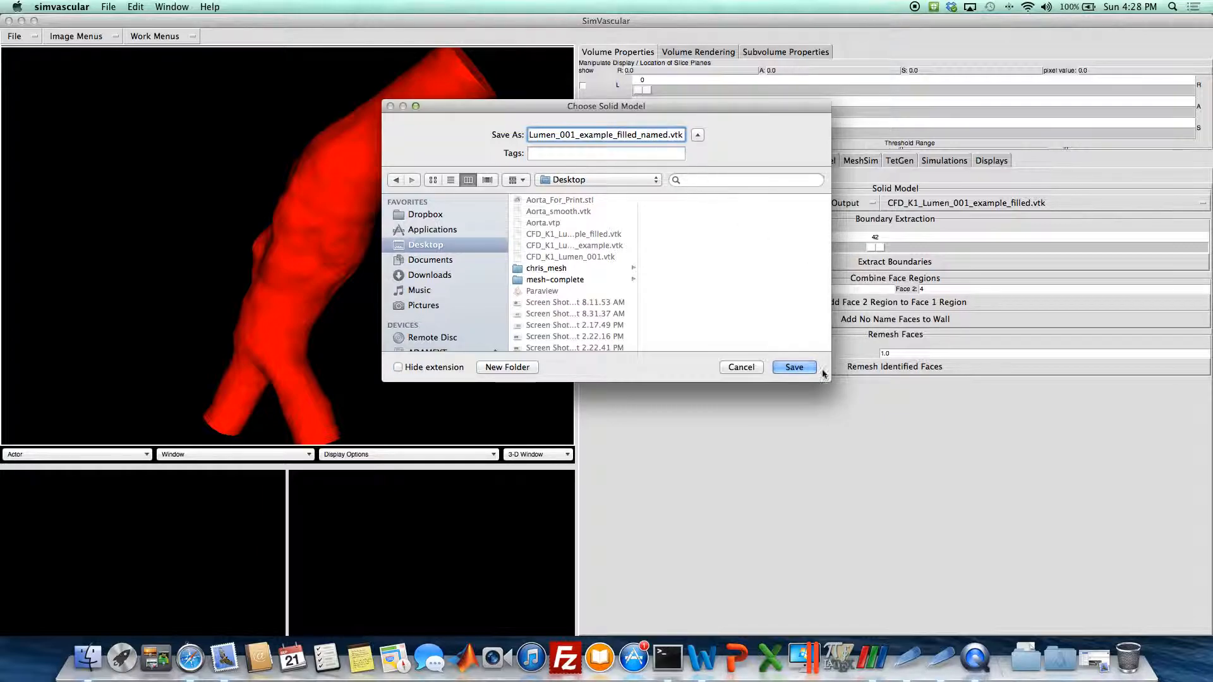
click(794, 368)
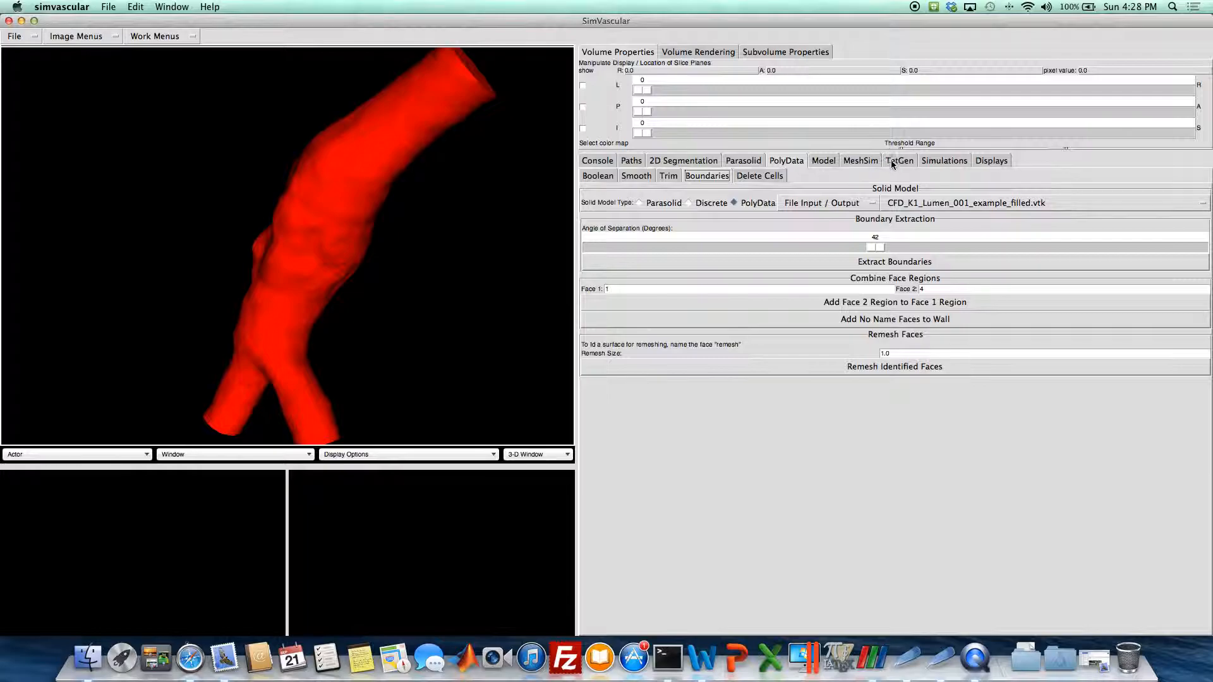
Set the meshing kernel to TetGen and choose CFD_K1_Lumen_001_example_filled_named.vtk as the solid model file for meshing
click(886, 163)
drag(290, 288, 436, 250)
click(718, 201)
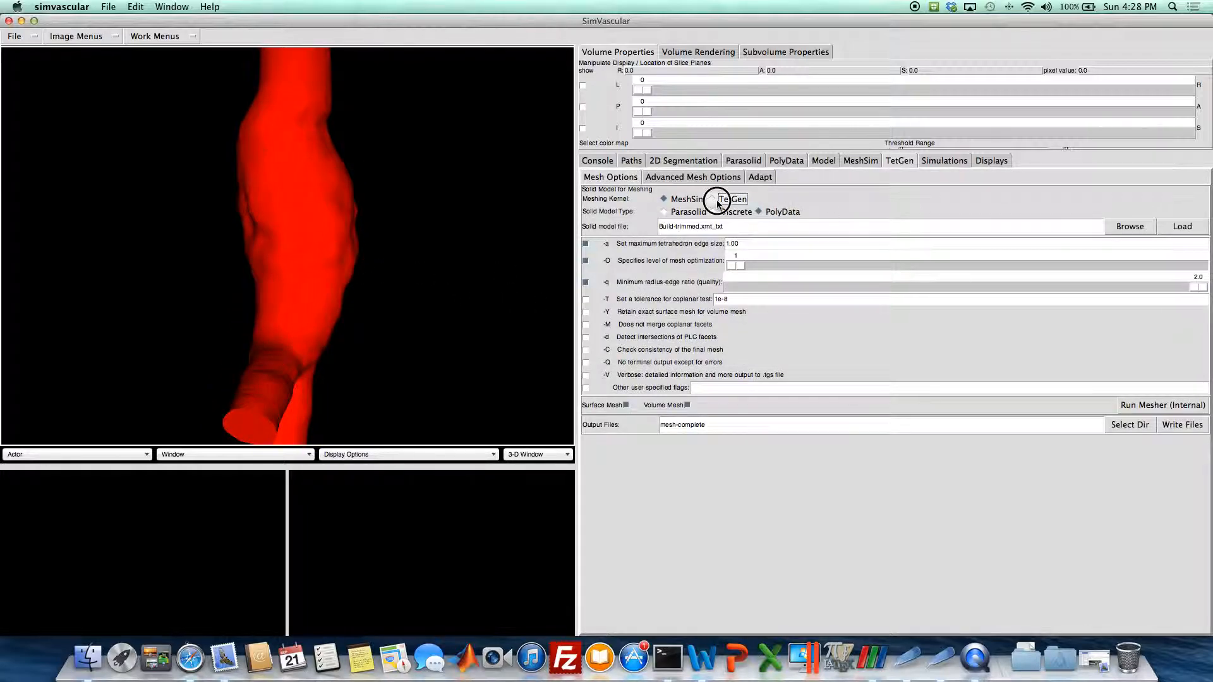
click(1129, 227)
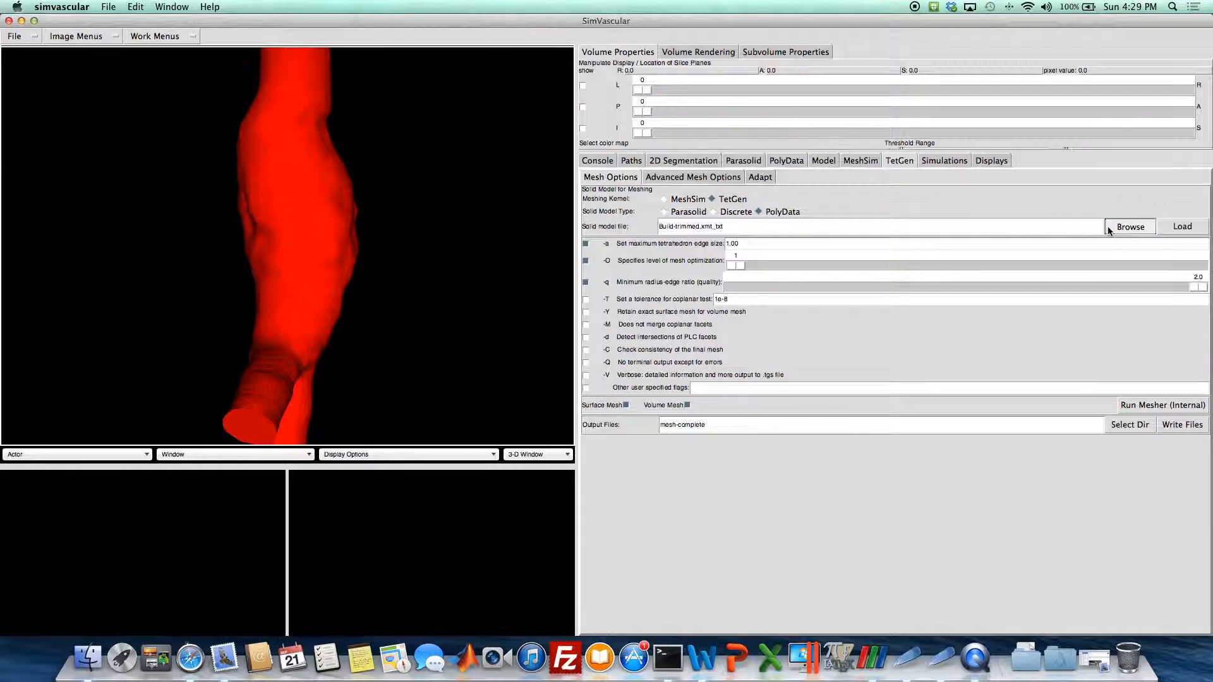
drag(312, 159, 481, 156)
double_click(345, 145)
Set the maximum tetrahedron edge size to 3.0 for the TetGen mesh
drag(405, 213, 549, 282)
drag(748, 245, 671, 246)
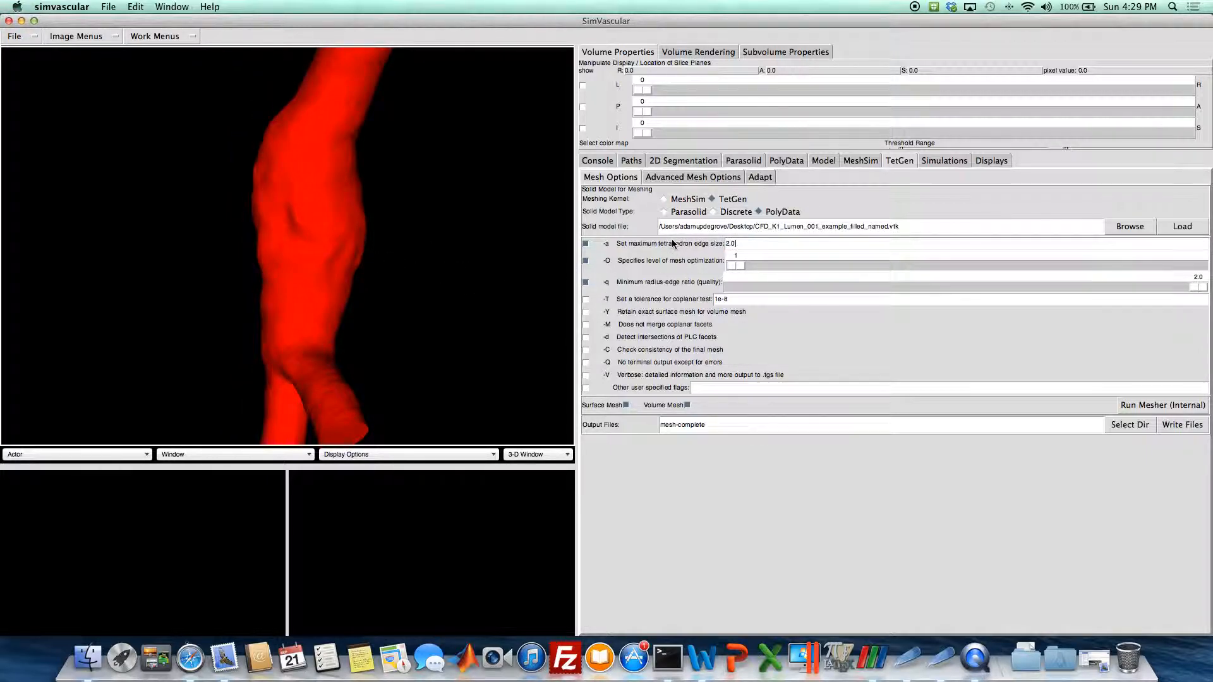
drag(272, 304, 631, 267)
drag(757, 243, 647, 242)
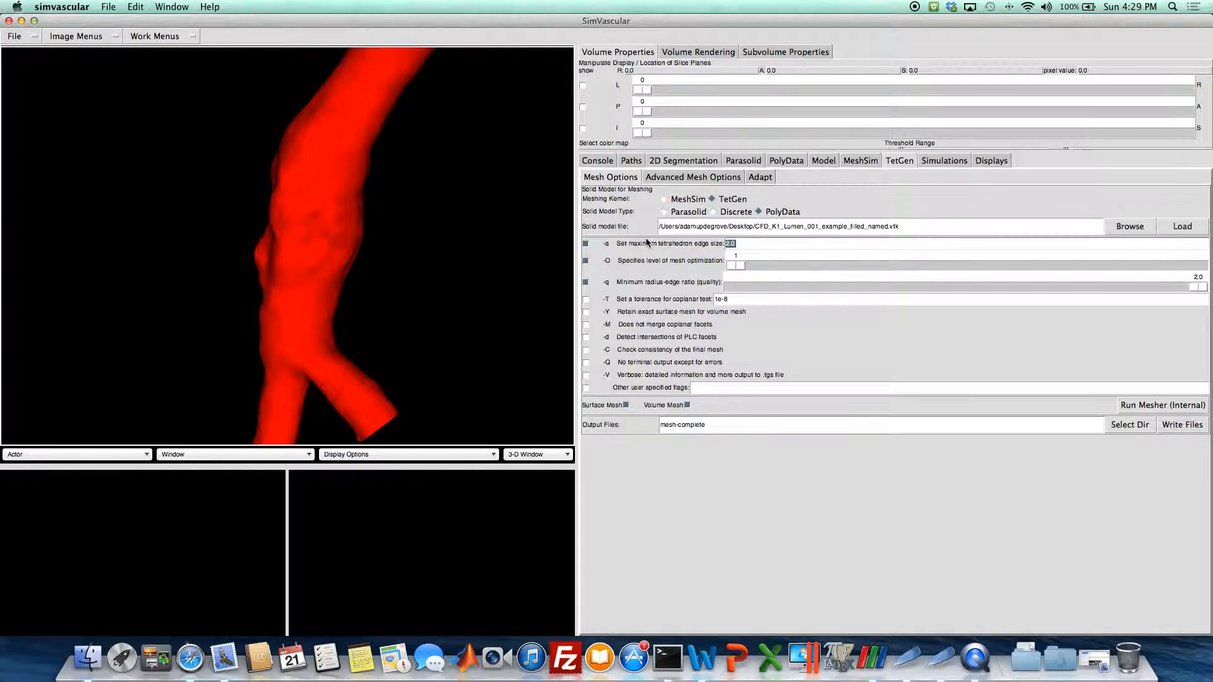
drag(479, 249, 143, 422)
Turn off volume meshing and run the internal mesher for the surface mesh only, accepting the long run time
click(687, 405)
click(1162, 405)
click(702, 223)
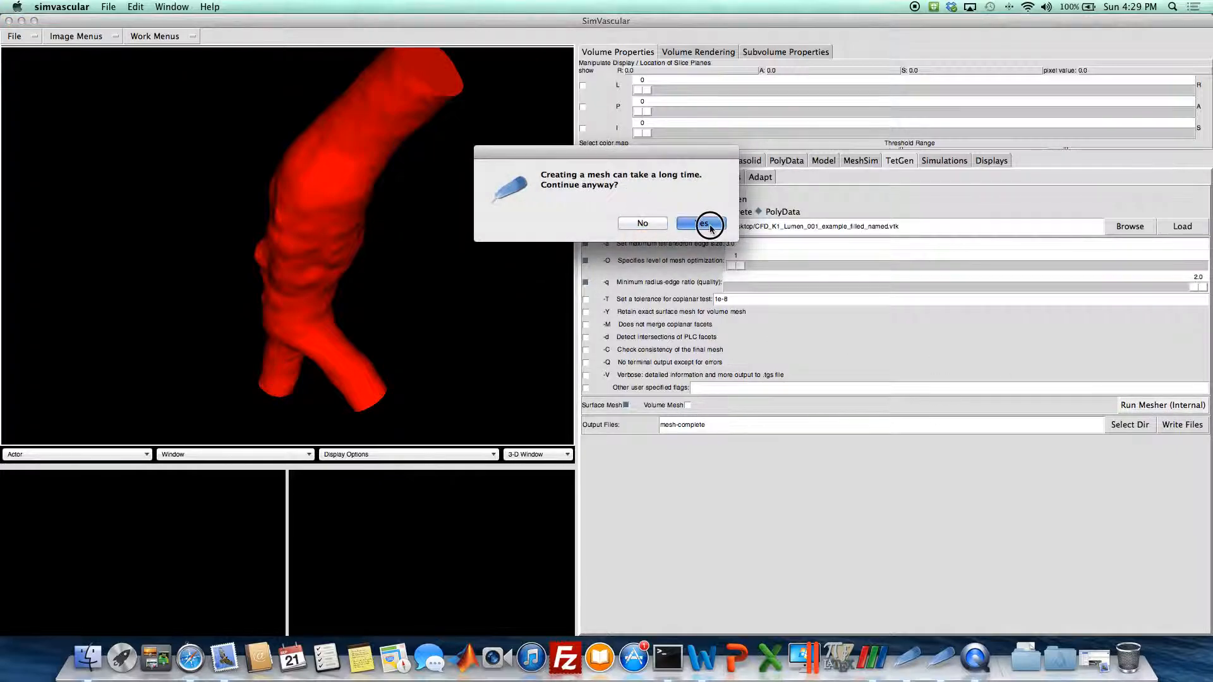
click(702, 224)
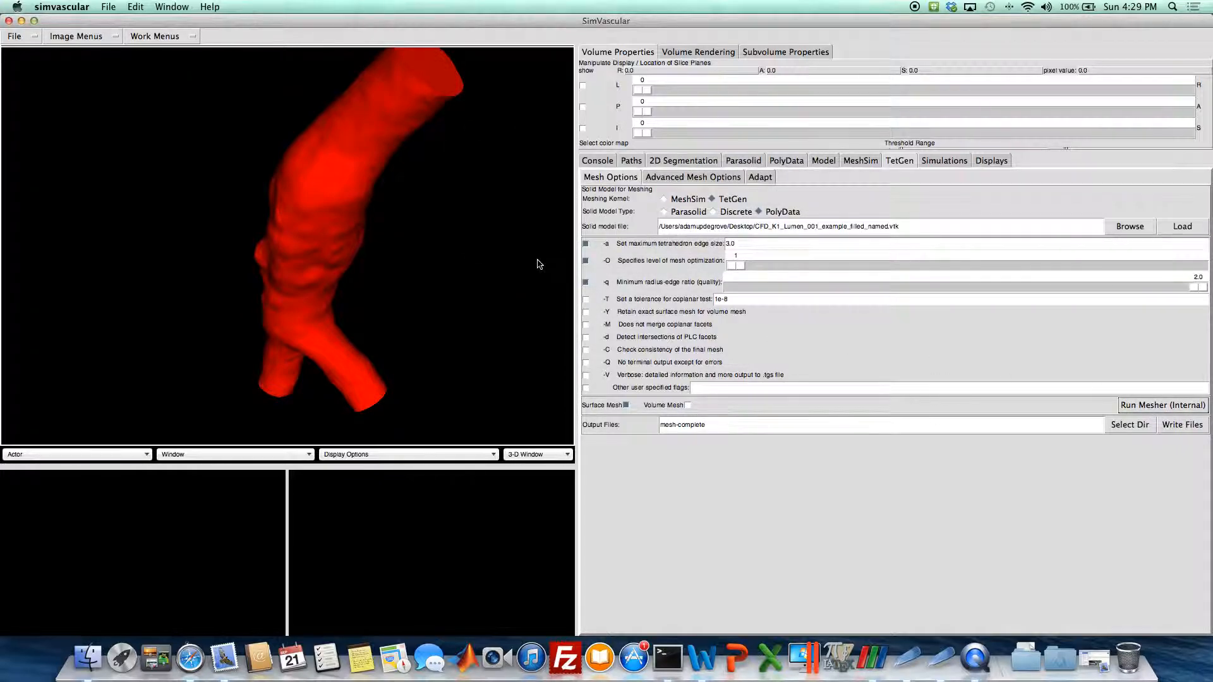
Bring up the Terminal window to follow the meshing output, return to SimVascular, and dismiss the mesh statistics
key(ctrl+Up)
click(264, 261)
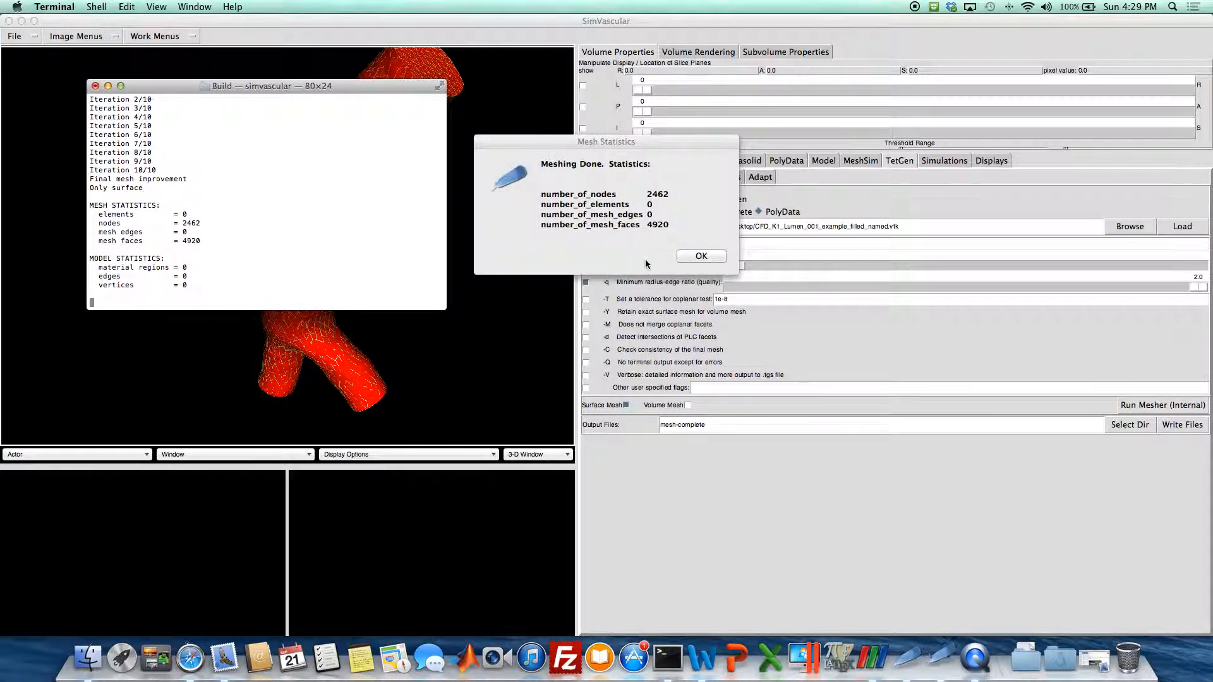
click(532, 314)
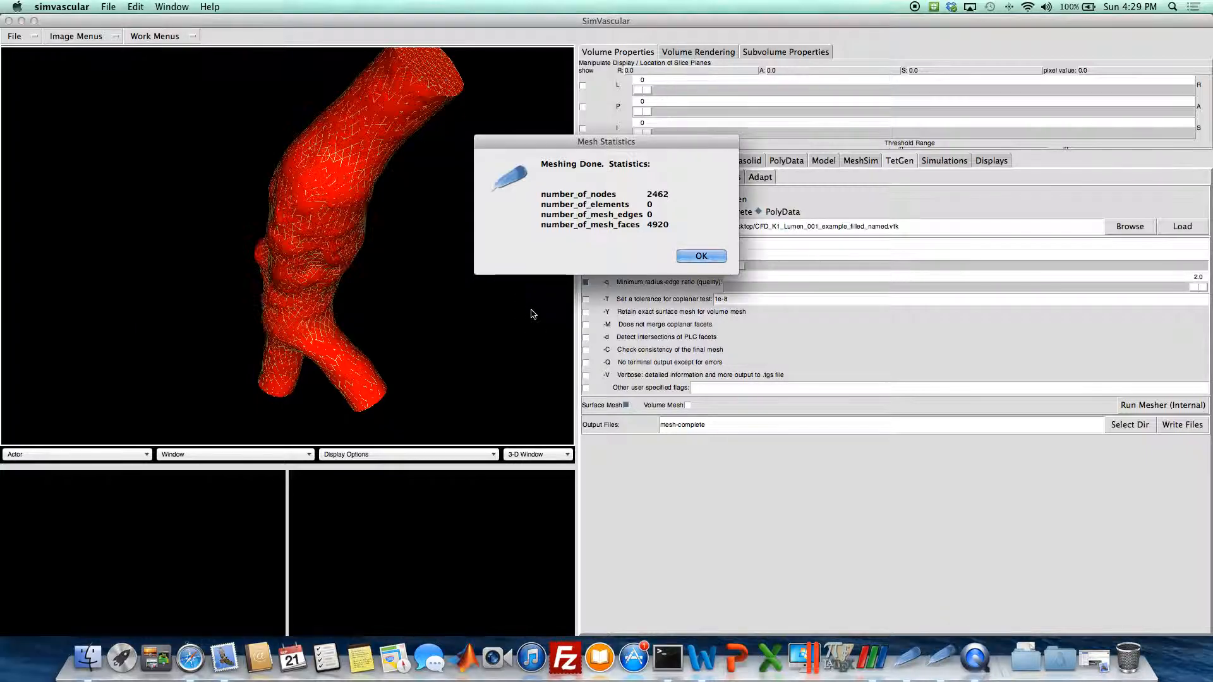
click(701, 256)
Delete all actors from the 3-D window and redisplay only the exterior surface mesh
drag(435, 235, 362, 280)
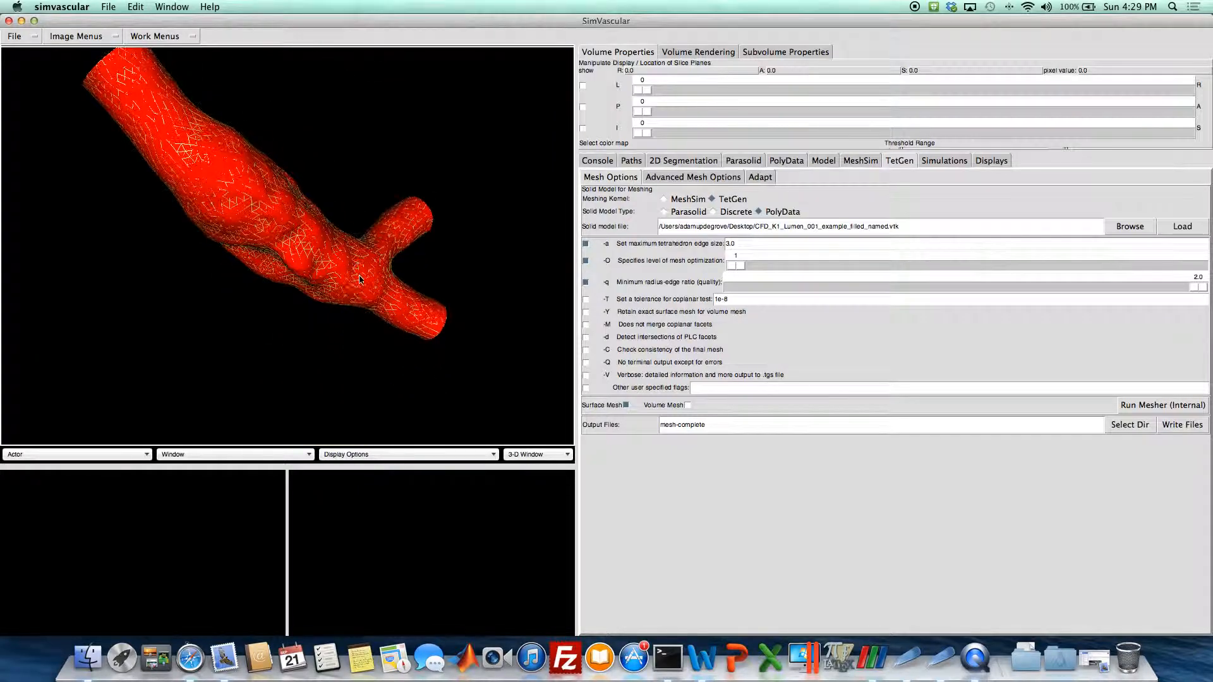
click(102, 455)
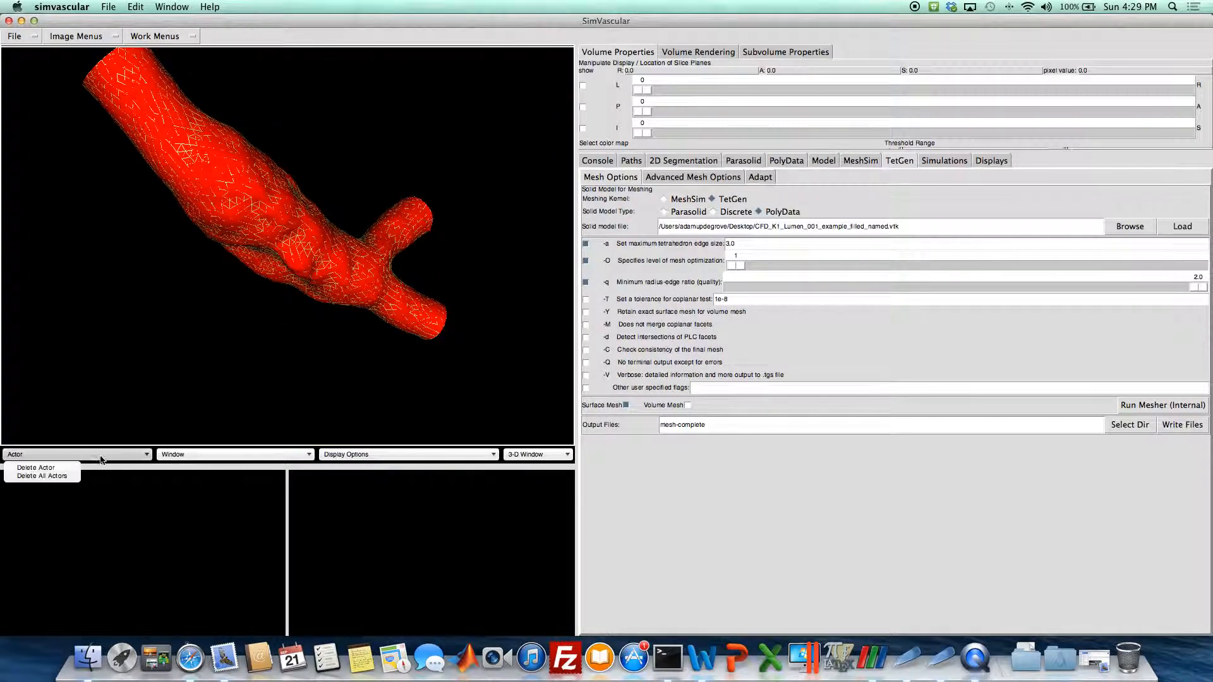
click(64, 477)
click(379, 455)
mouse_move(383, 492)
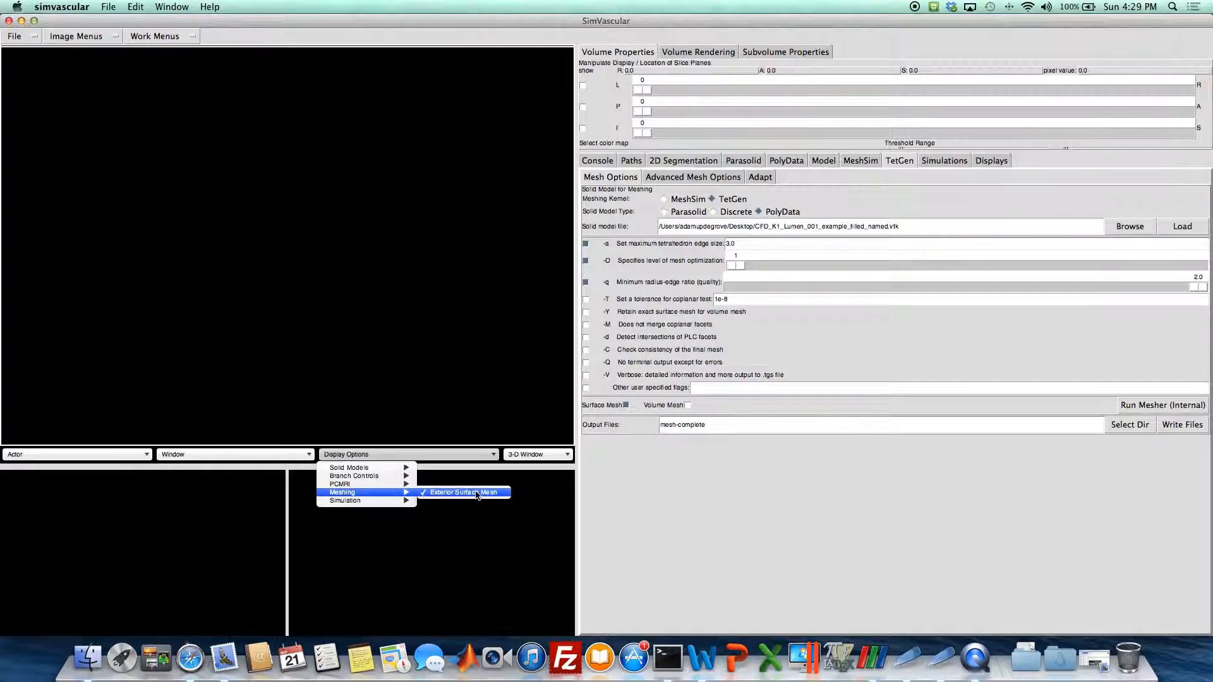
click(472, 494)
click(420, 454)
click(442, 494)
Examine the exterior surface mesh of the vessel from several sides, including the branches and the vessel ends
drag(344, 278, 279, 224)
right_drag(279, 225, 274, 263)
drag(274, 263, 281, 244)
right_drag(283, 221, 288, 188)
drag(288, 188, 283, 260)
right_drag(283, 264, 283, 238)
drag(282, 239, 357, 308)
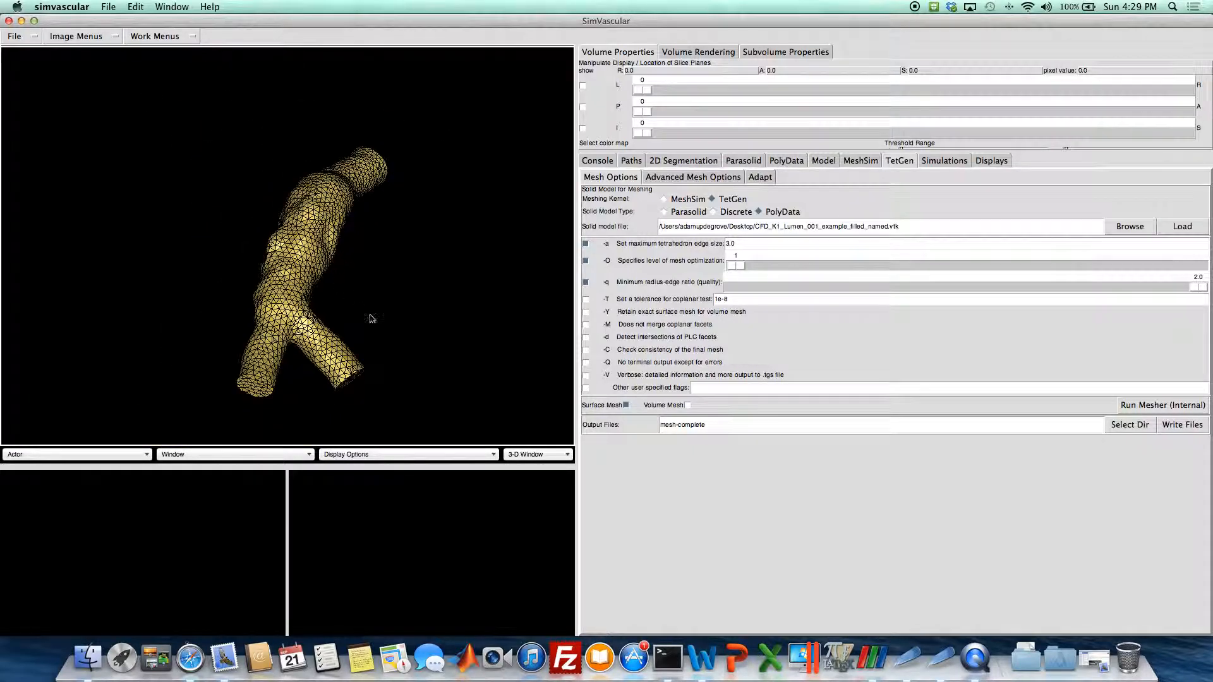
drag(365, 261, 512, 309)
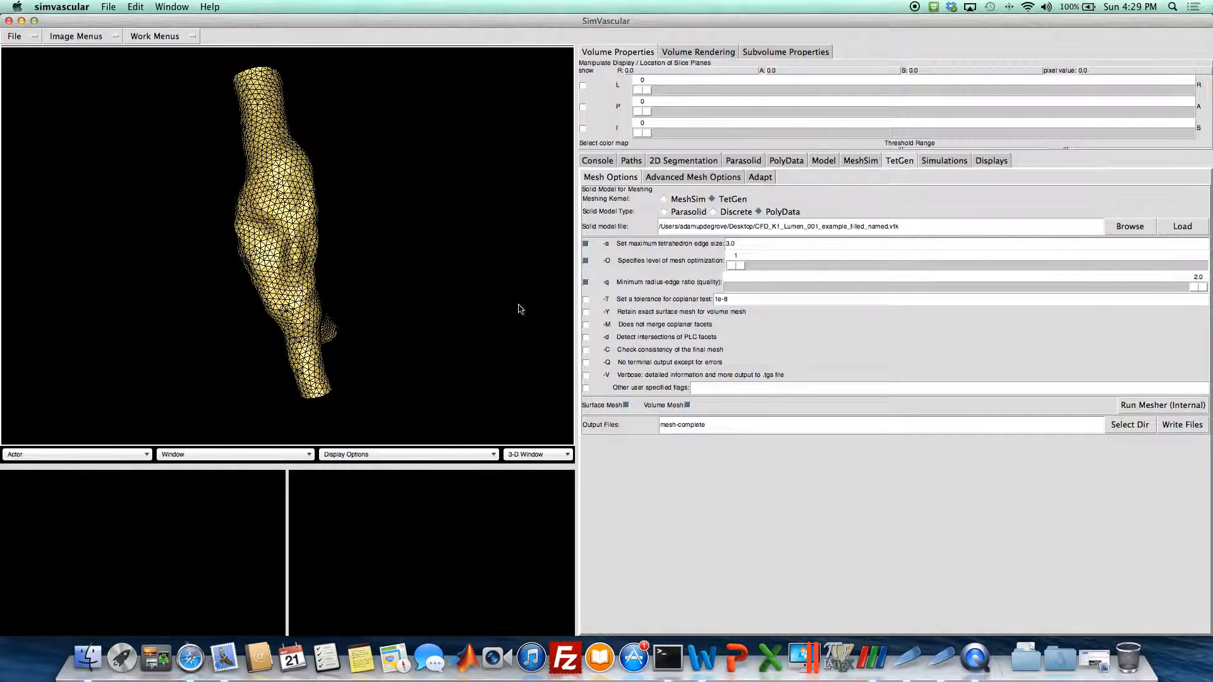
Turn on volume meshing, retain the exact surface mesh for the volume mesh, and run the internal mesher, accepting the prompts
click(585, 311)
drag(299, 258, 269, 221)
right_drag(268, 218, 268, 247)
drag(268, 251, 262, 238)
click(1131, 405)
click(700, 224)
click(699, 227)
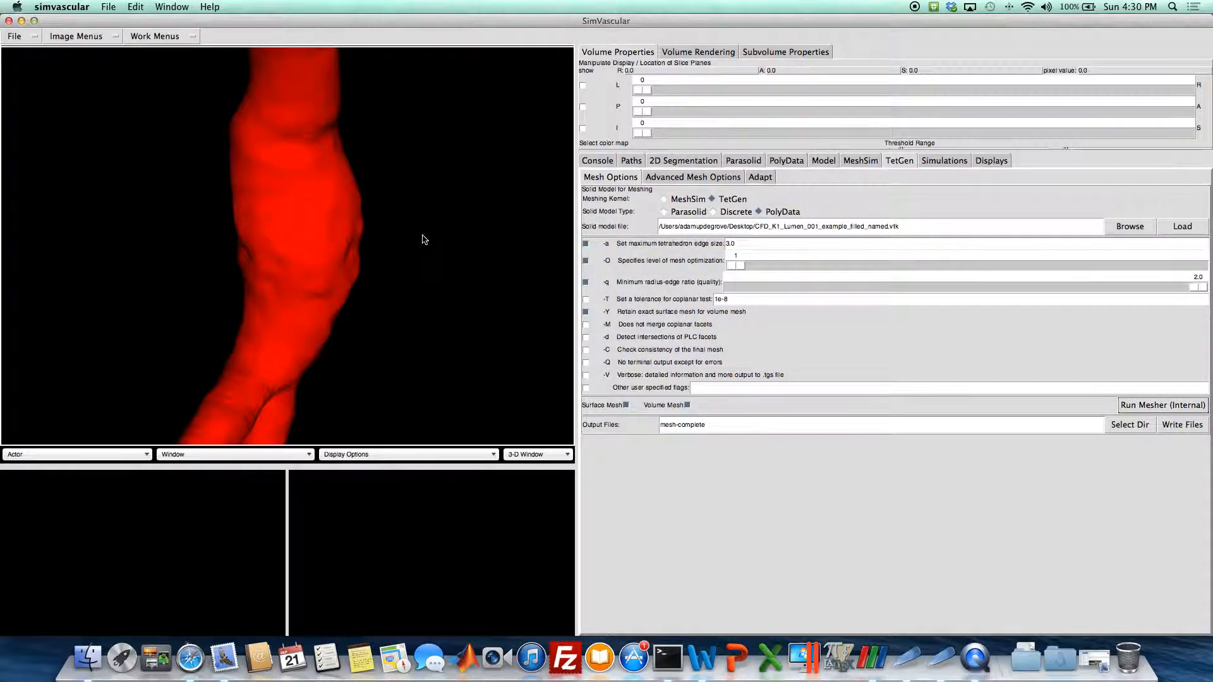
Check the volume meshing progress in the Terminal window, return to SimVascular, and close the mesh statistics
key(ctrl+Up)
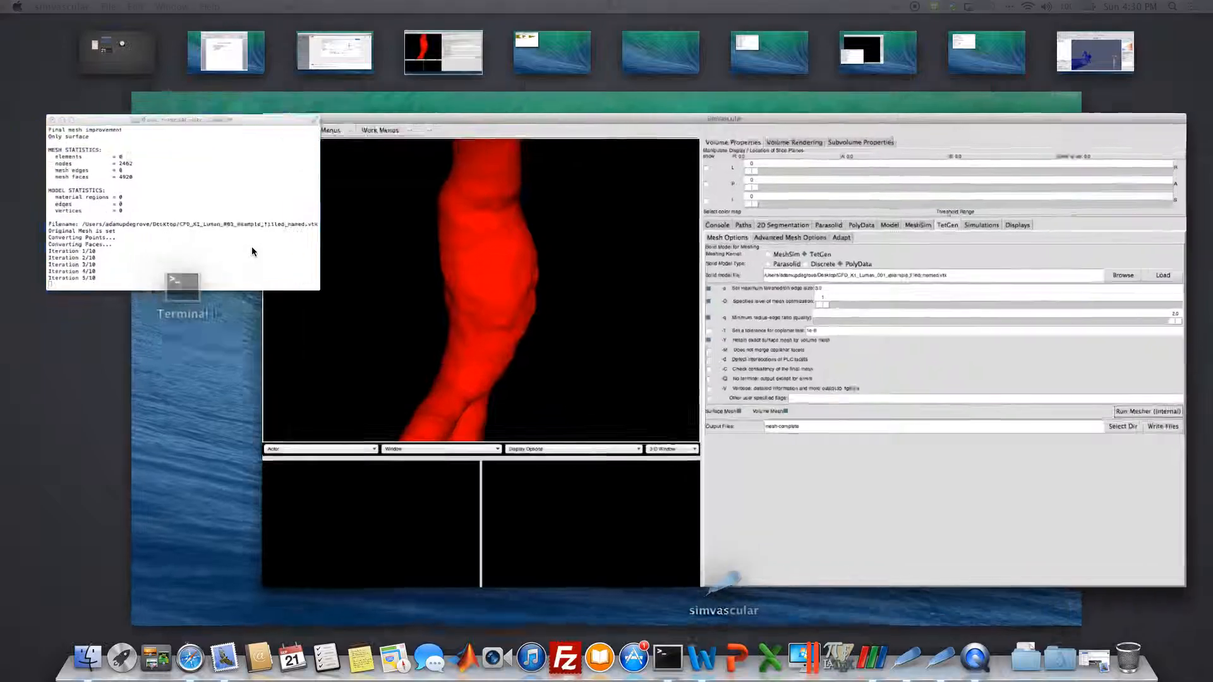
click(252, 246)
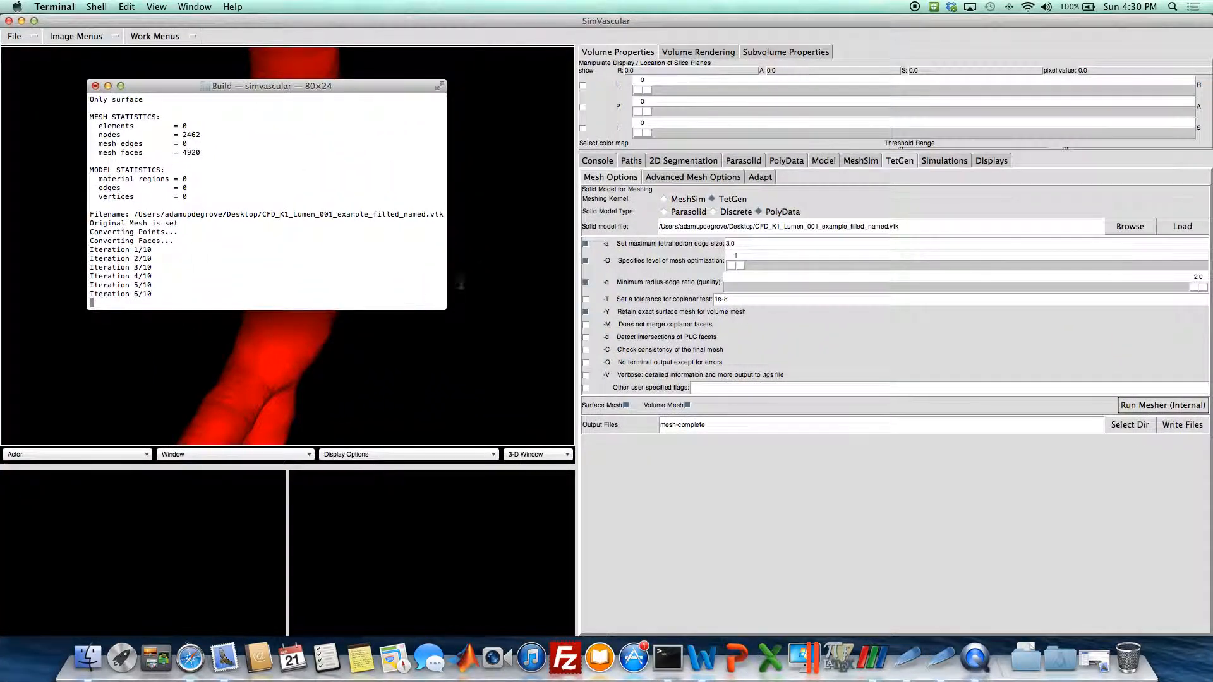
click(487, 271)
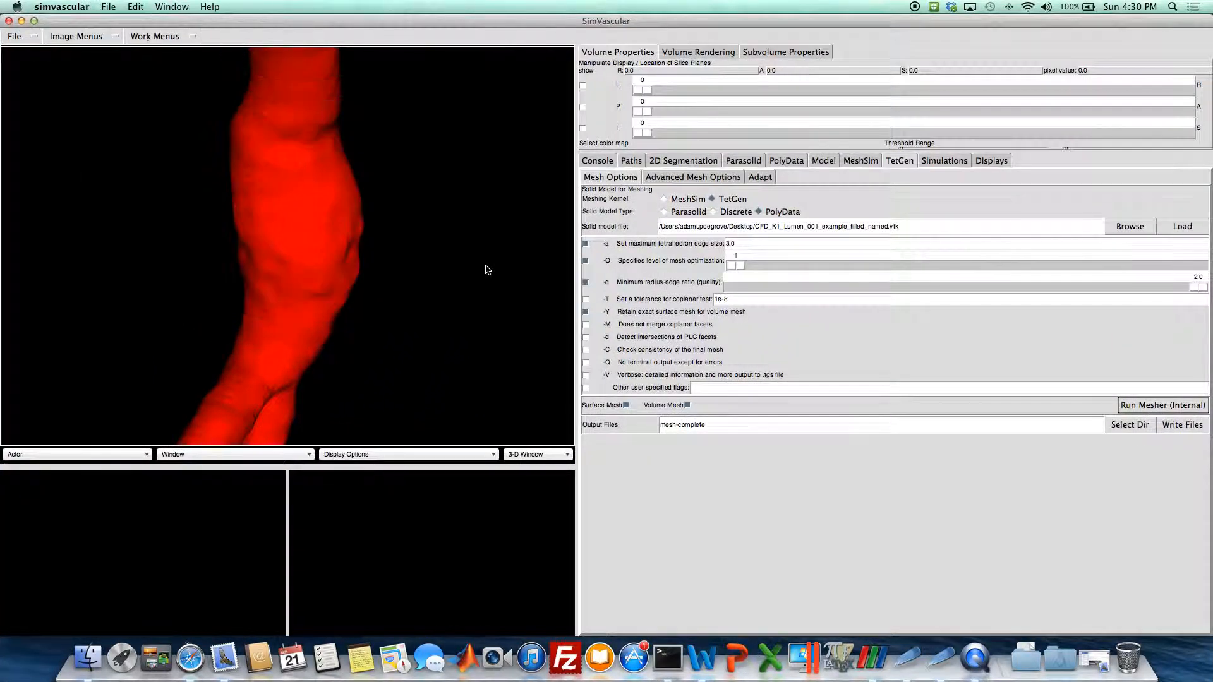
key(ctrl+Up)
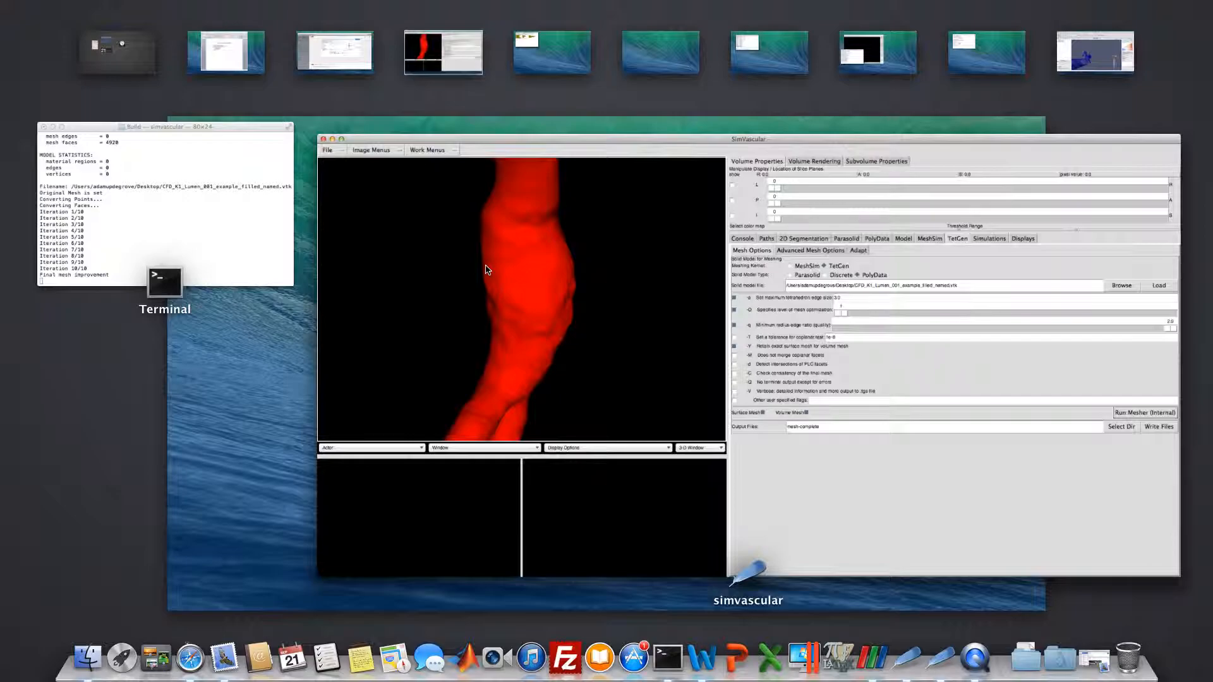
click(487, 270)
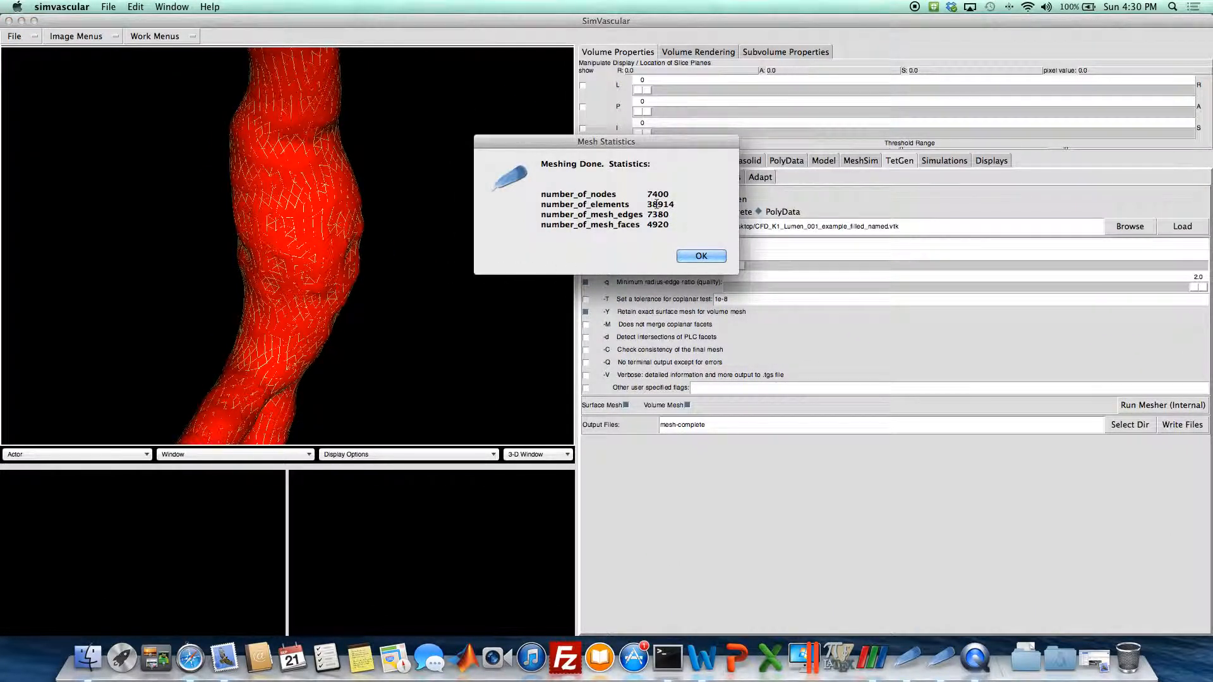
click(701, 256)
Inspect the meshed vessel from several sides, consulting the step outline of SegmentedSurfaceTutorial.docx in Word in between
drag(348, 230, 297, 250)
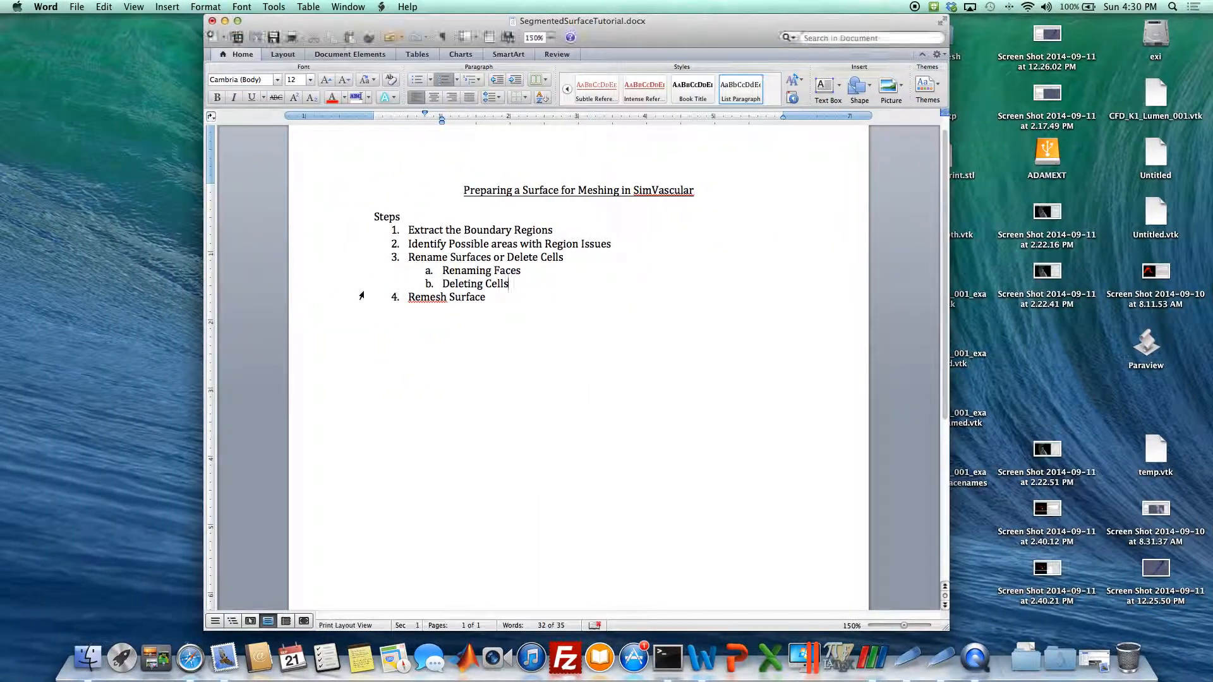
drag(564, 225, 498, 230)
click(526, 243)
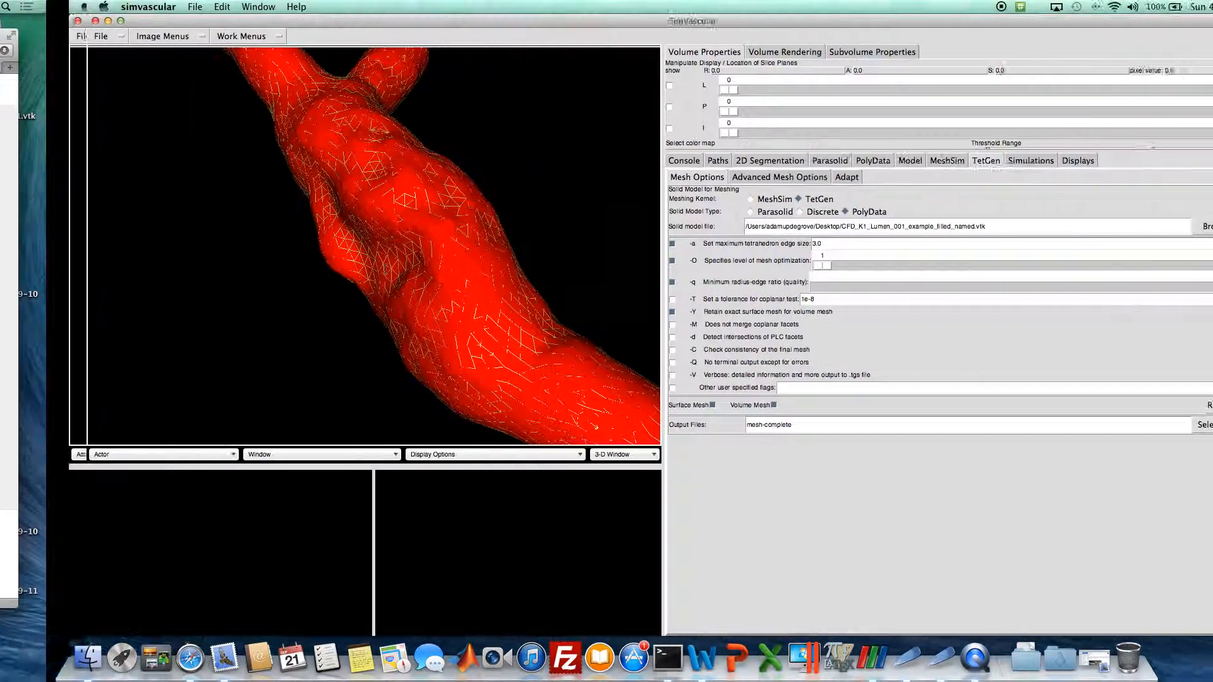
drag(263, 286, 282, 248)
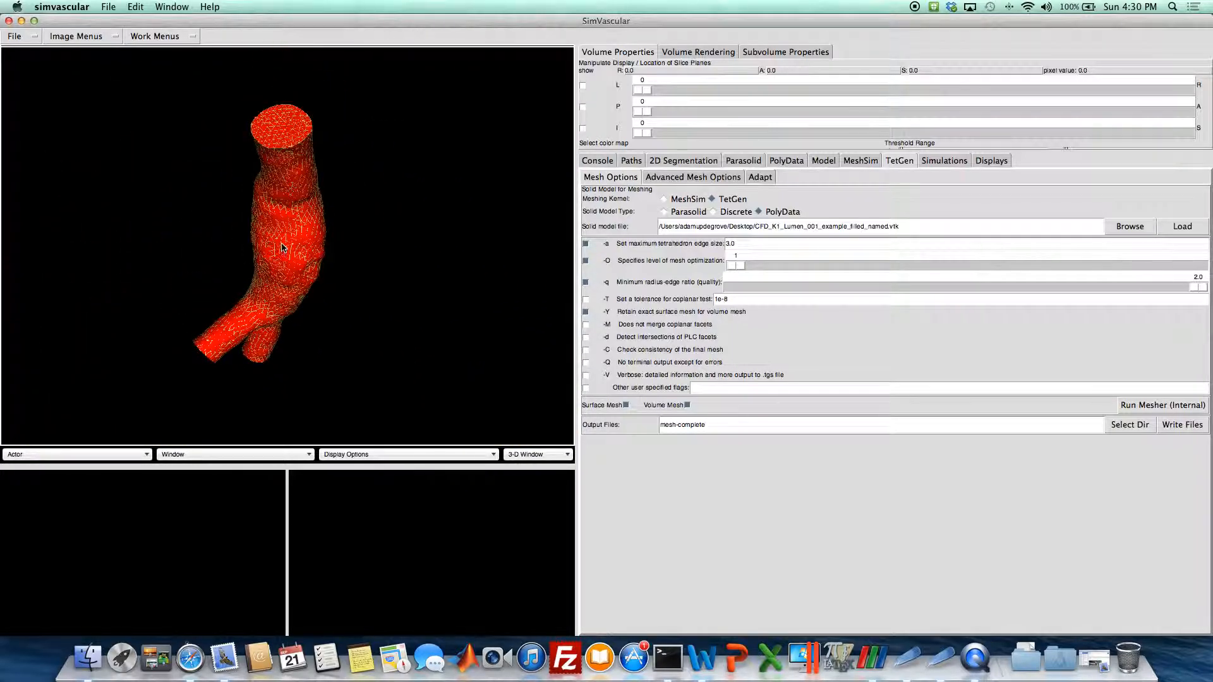